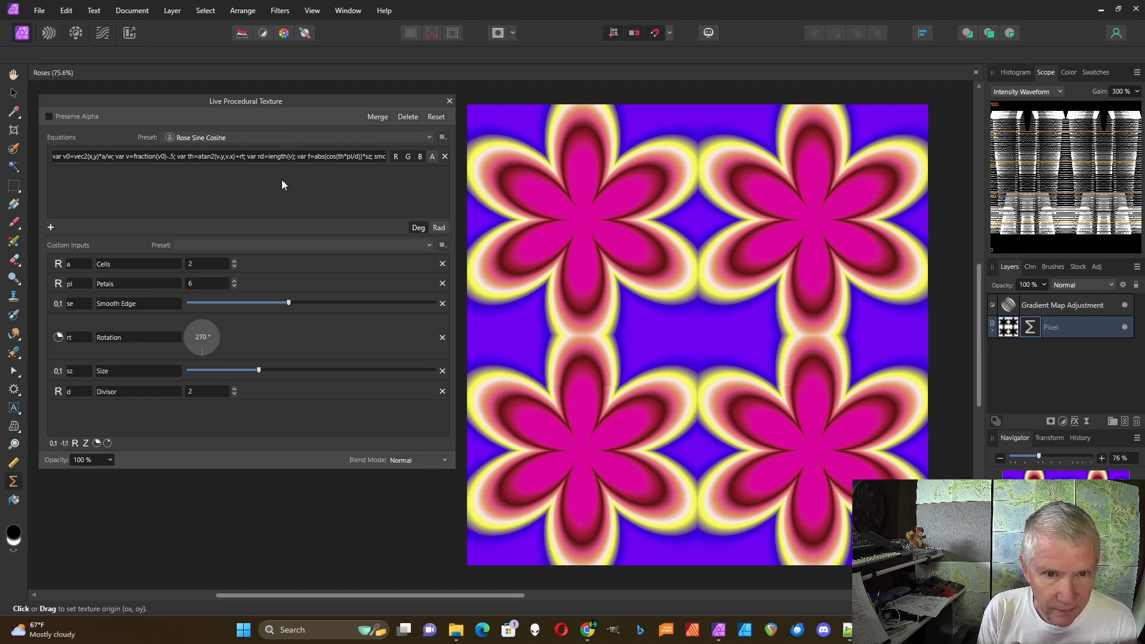
- Increase the Petals value of the Rose Sine Cosine texture to 14
{"action": "left_click", "coordinate": [235, 281]}
{"action": "left_click", "coordinate": [234, 280]}
{"action": "left_click", "coordinate": [234, 281]}
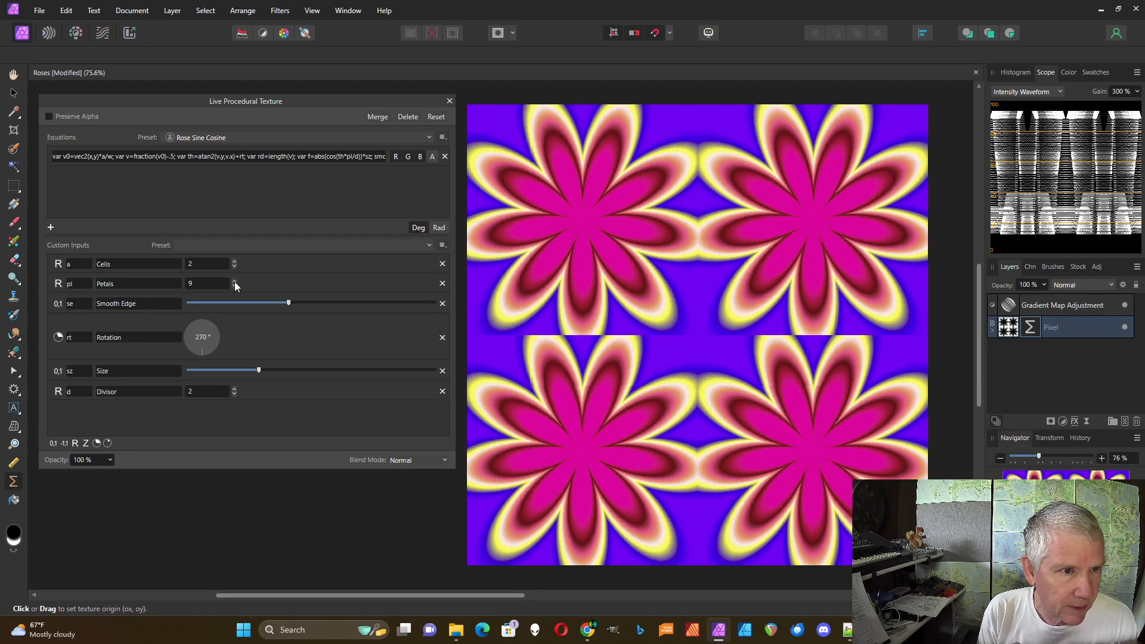
{"action": "left_click", "coordinate": [234, 281]}
{"action": "left_click", "coordinate": [234, 280]}
{"action": "left_click", "coordinate": [235, 281]}
{"action": "left_click", "coordinate": [234, 281]}
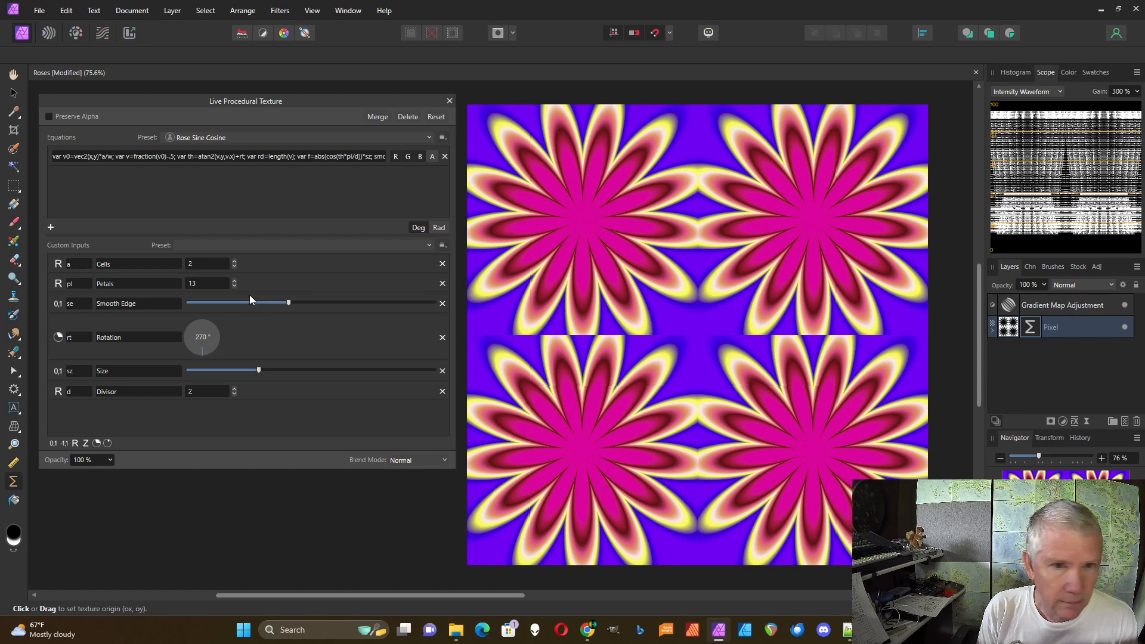
{"action": "left_click", "coordinate": [235, 281]}
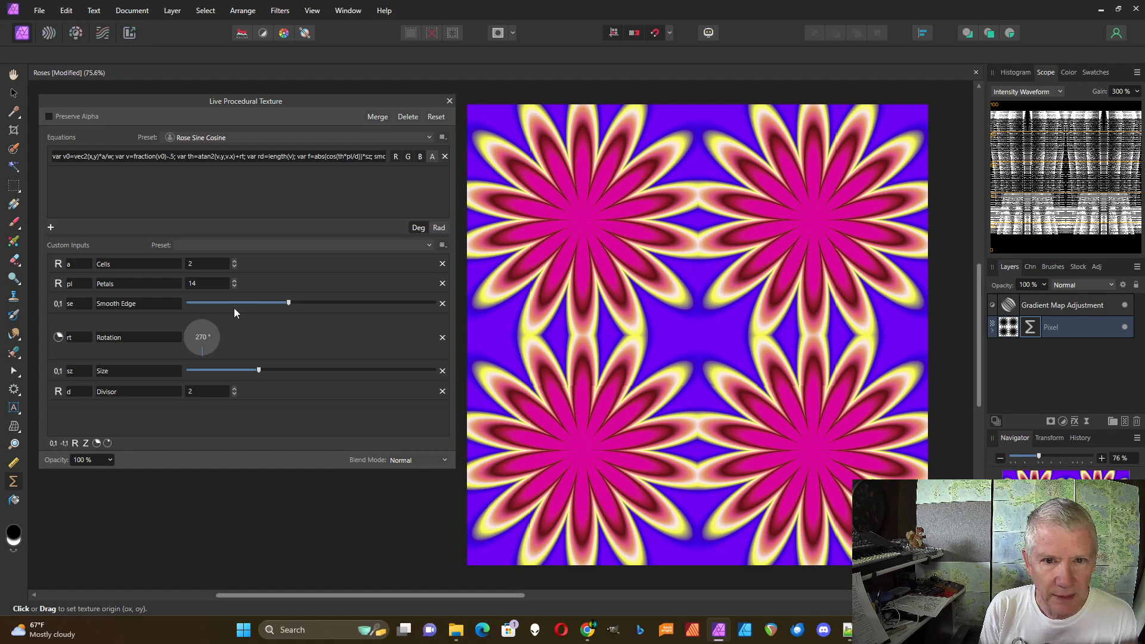
- Raise Smooth Edge to about two-thirds and Size to about three-quarters of their ranges
{"action": "left_click_drag", "start_coordinate": [294, 305], "coordinate": [356, 304]}
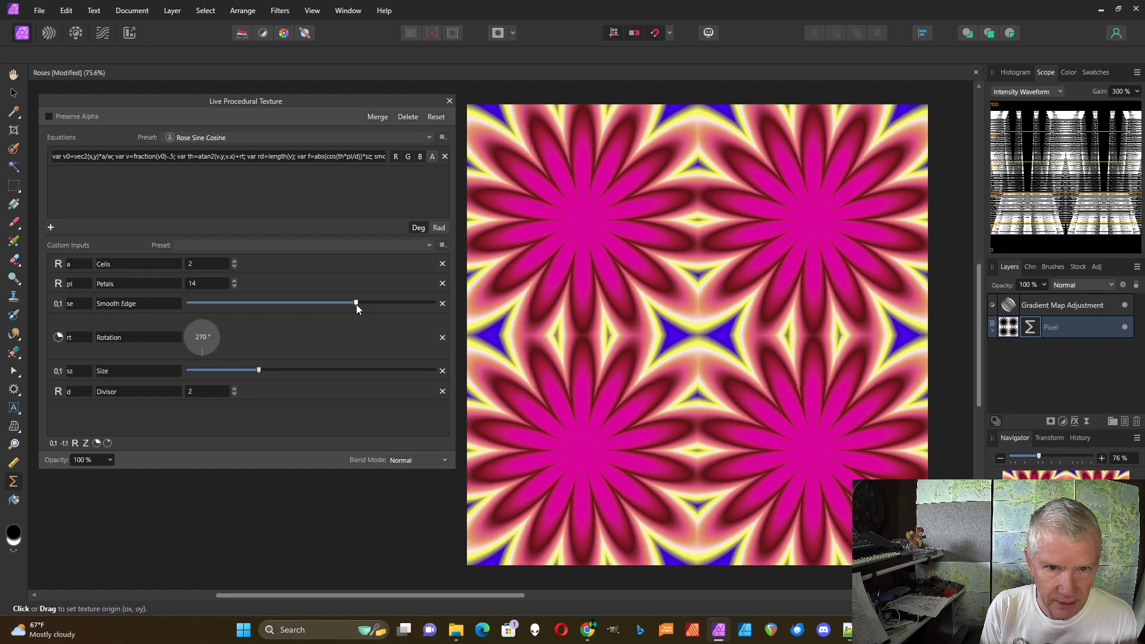
{"action": "left_click_drag", "start_coordinate": [213, 356], "coordinate": [373, 371]}
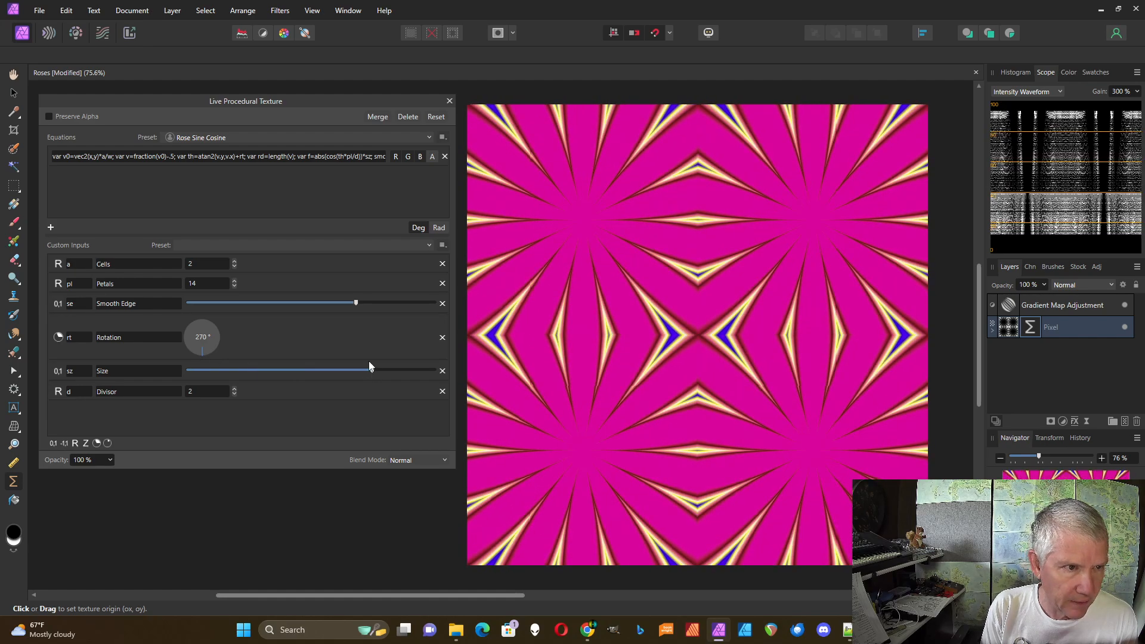
- Try a negative Cells value of -5, and set Cells to 9
{"action": "left_click", "coordinate": [234, 268]}
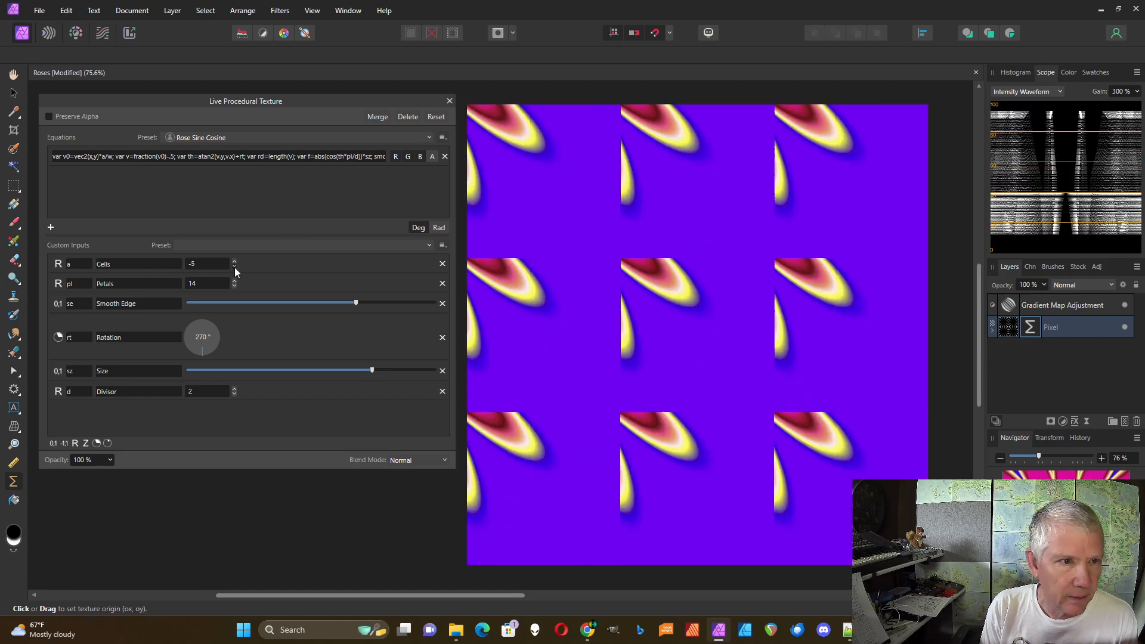
{"action": "left_click", "coordinate": [234, 261]}
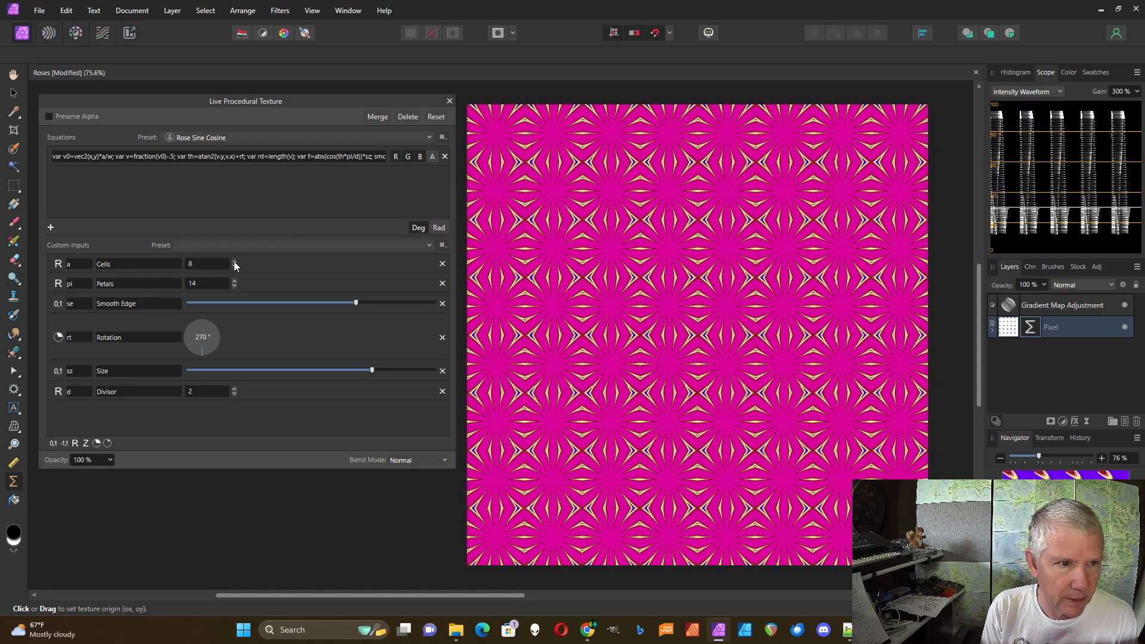
{"action": "left_click", "coordinate": [234, 261]}
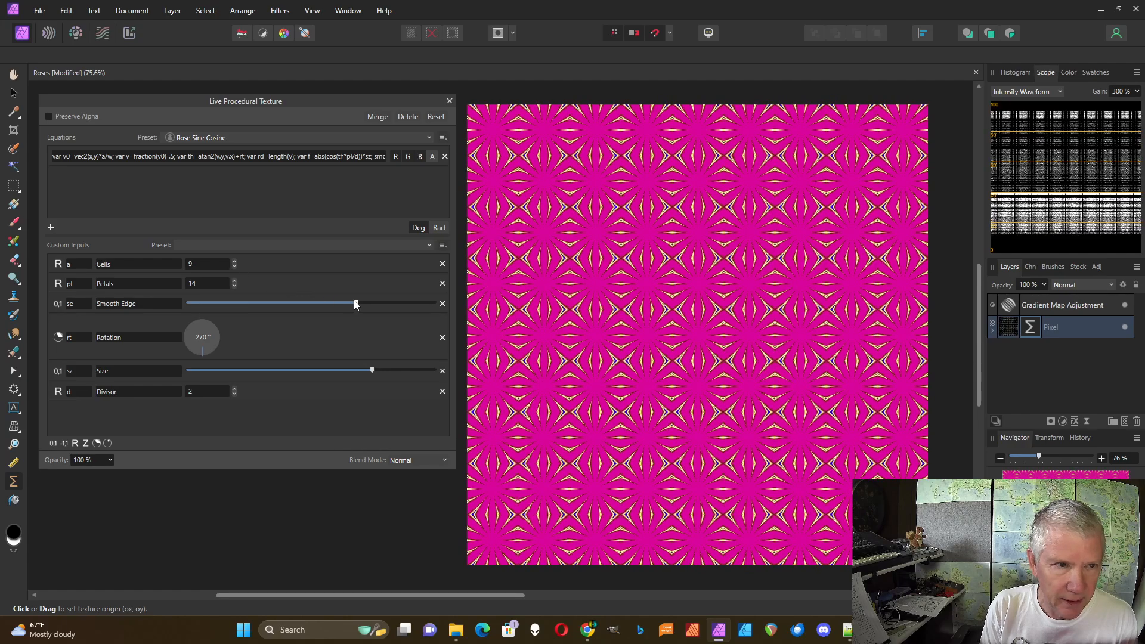
- Lower both Smooth Edge and Size to slightly under half of their ranges
{"action": "left_click_drag", "start_coordinate": [356, 304], "coordinate": [293, 304]}
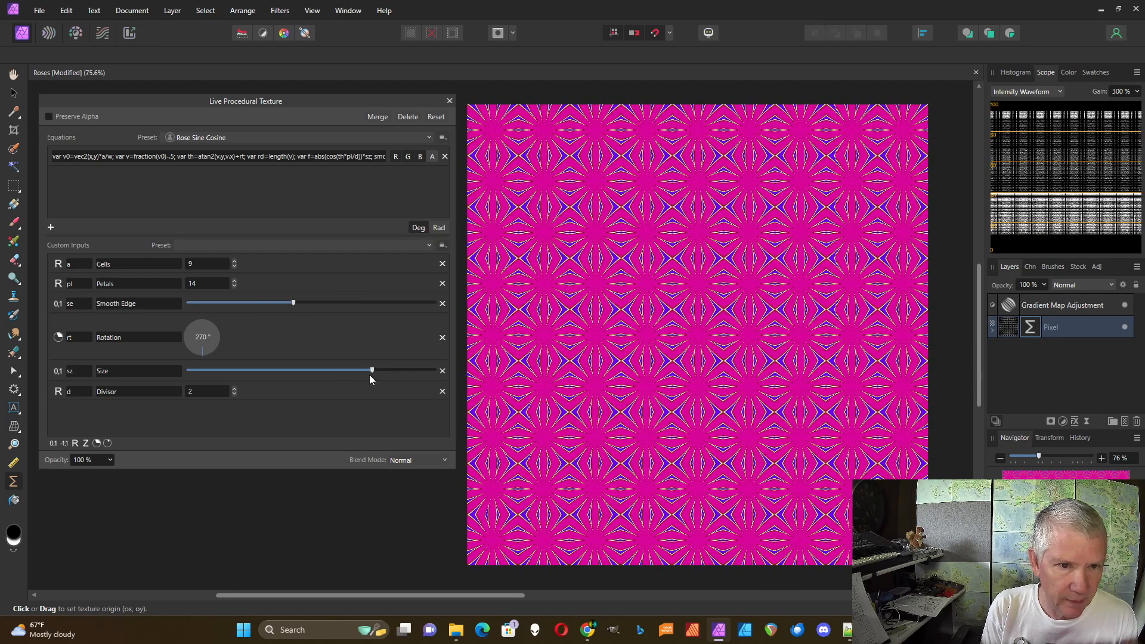
{"action": "left_click_drag", "start_coordinate": [371, 371], "coordinate": [298, 371]}
{"action": "left_click_drag", "start_coordinate": [292, 304], "coordinate": [301, 303]}
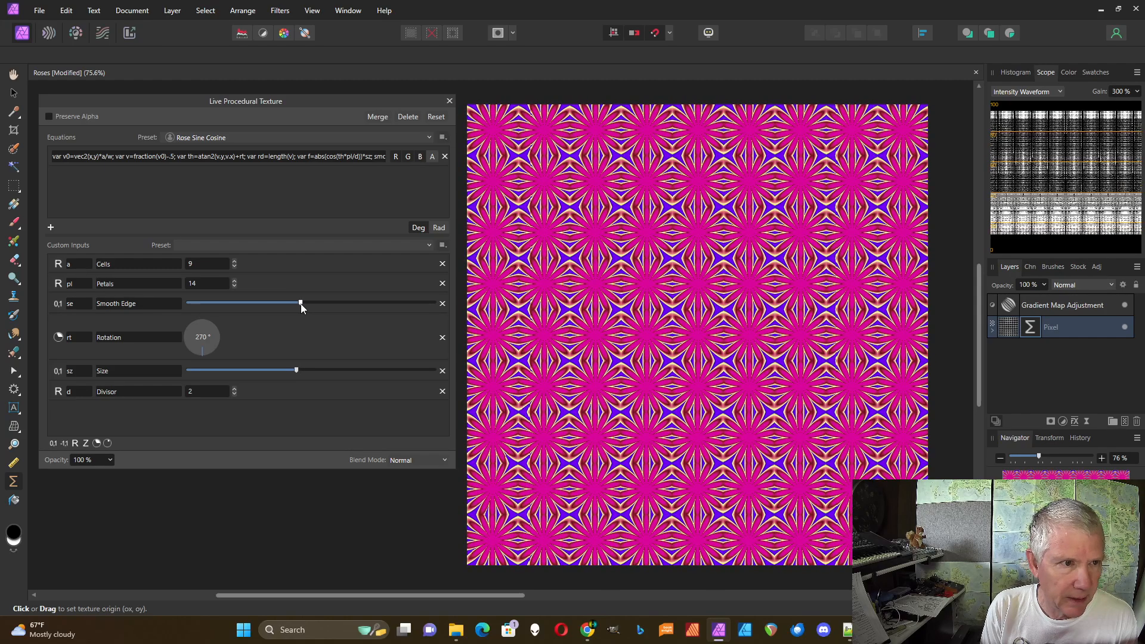
- Reduce the Petals value of the nine-cell pattern to 6
{"action": "left_click", "coordinate": [234, 285]}
{"action": "left_click", "coordinate": [234, 285]}
{"action": "left_click", "coordinate": [234, 285]}
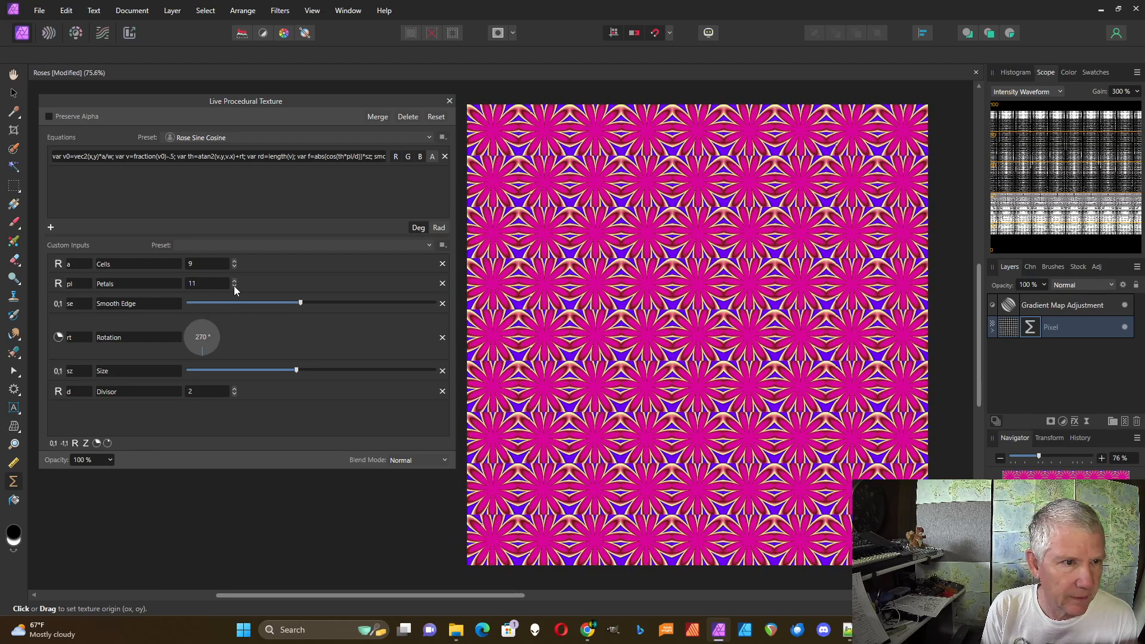
{"action": "left_click", "coordinate": [233, 285]}
{"action": "left_click", "coordinate": [234, 285]}
{"action": "left_click", "coordinate": [234, 285]}
{"action": "left_click", "coordinate": [234, 285]}
{"action": "left_click", "coordinate": [233, 285]}
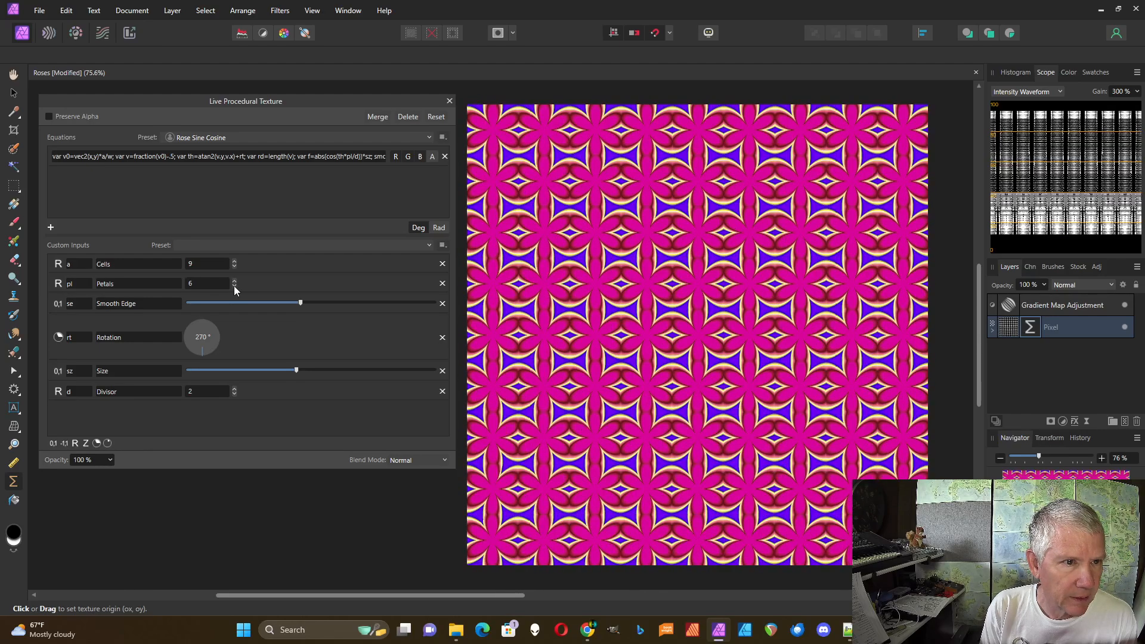
- Try a Divisor of 4 on the rose pattern, and reduce the Divisor to 1
{"action": "left_click", "coordinate": [234, 388]}
{"action": "left_click", "coordinate": [234, 389]}
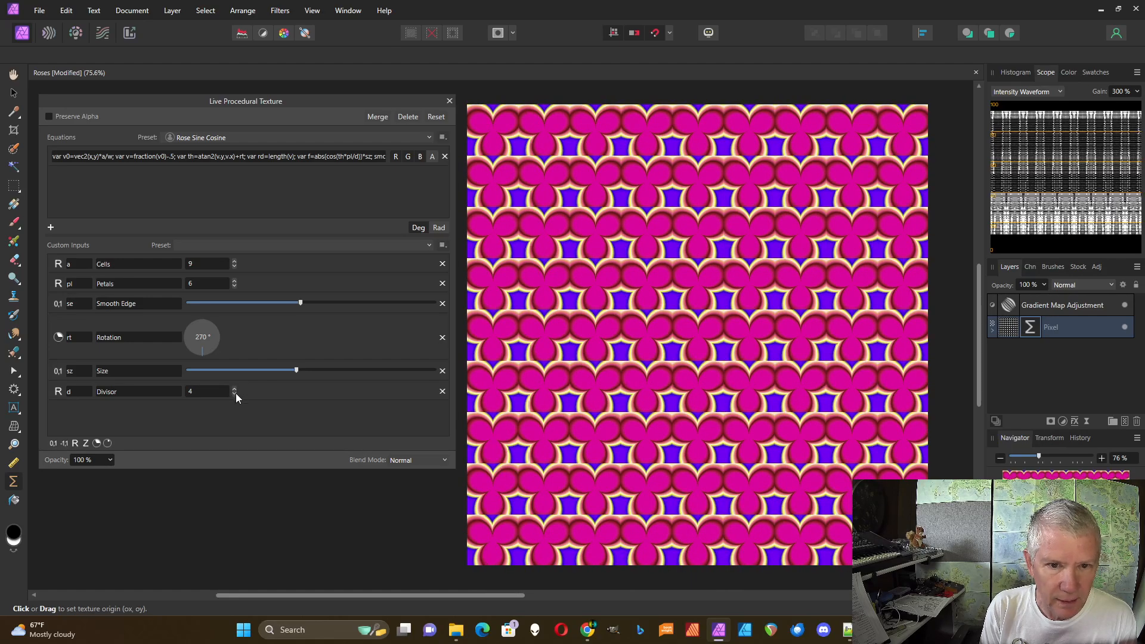
{"action": "left_click", "coordinate": [234, 394]}
{"action": "left_click", "coordinate": [233, 393]}
{"action": "left_click", "coordinate": [234, 394]}
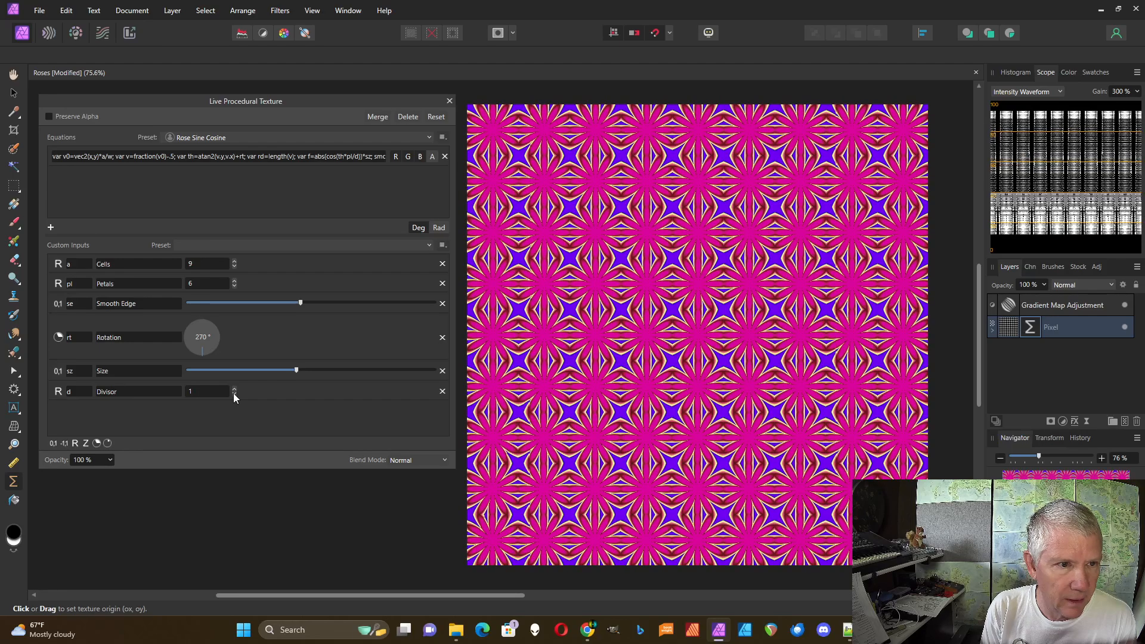
- Try 7 petals with the Divisor at 1, and step the Petals value down to 1
{"action": "left_click", "coordinate": [233, 281]}
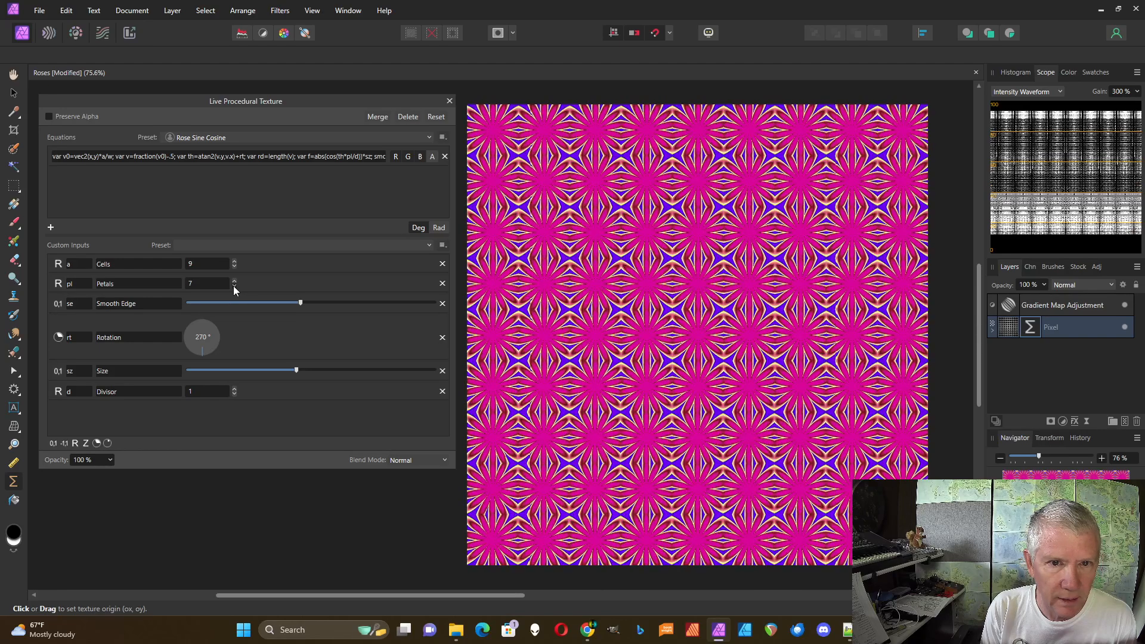
{"action": "left_click", "coordinate": [234, 285]}
{"action": "left_click", "coordinate": [233, 286]}
{"action": "left_click", "coordinate": [234, 286]}
{"action": "left_click", "coordinate": [234, 286]}
{"action": "left_click", "coordinate": [234, 286]}
{"action": "left_click", "coordinate": [233, 286]}
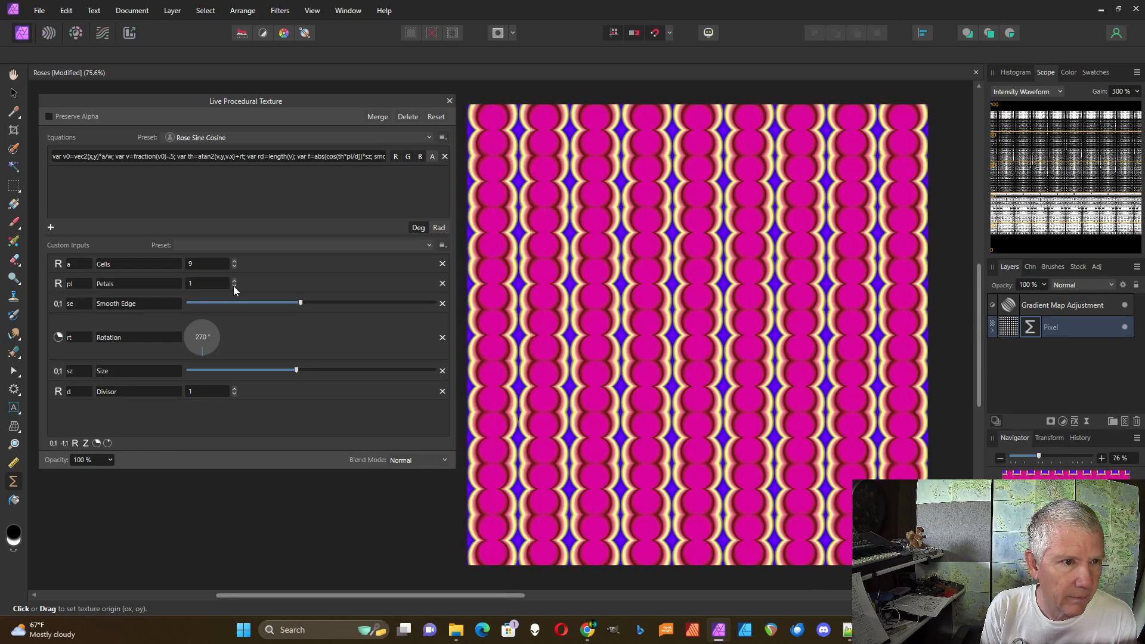
- Compare Petals values of 3, 2 and 1 at the same Divisor, ending on 3
{"action": "left_click", "coordinate": [233, 281]}
{"action": "left_click", "coordinate": [233, 281]}
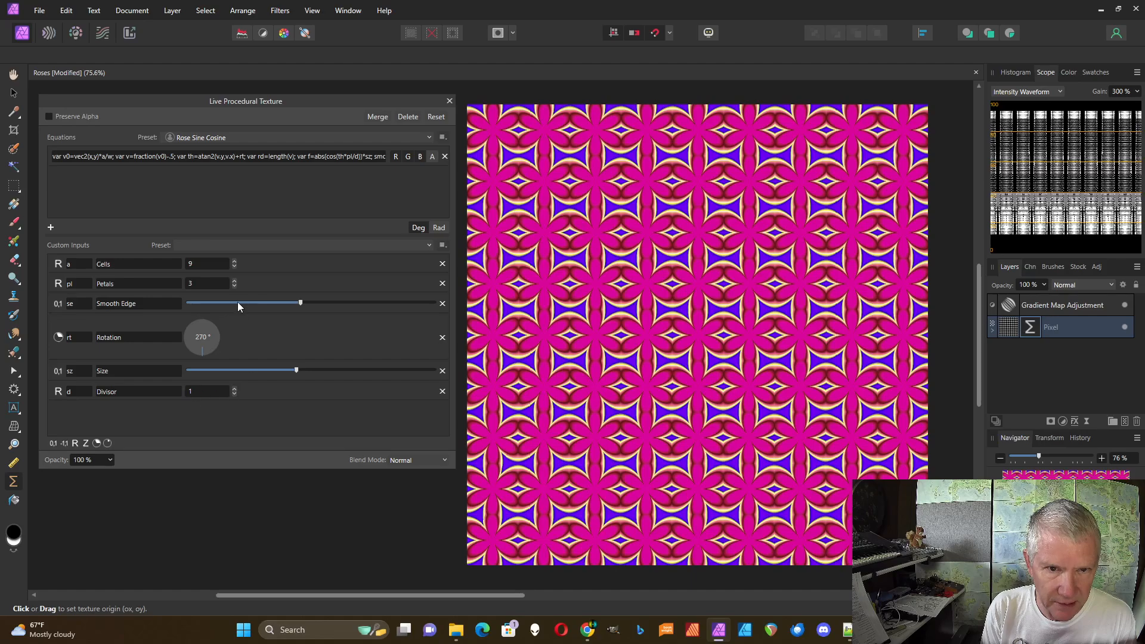
{"action": "left_click", "coordinate": [235, 286]}
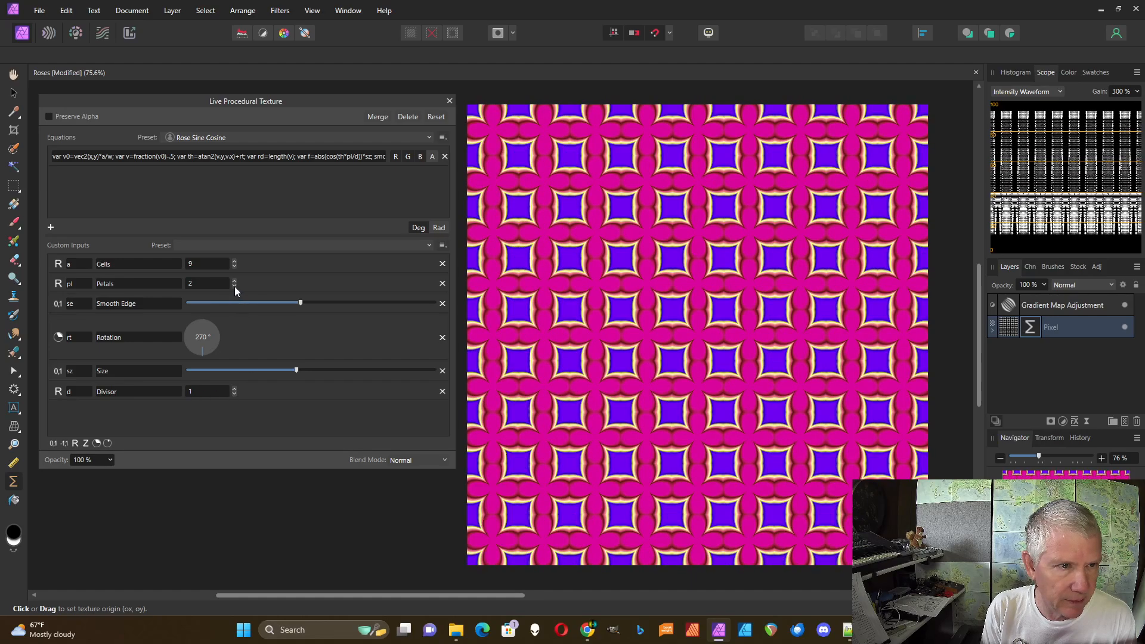
{"action": "left_click", "coordinate": [234, 286]}
{"action": "left_click", "coordinate": [233, 283]}
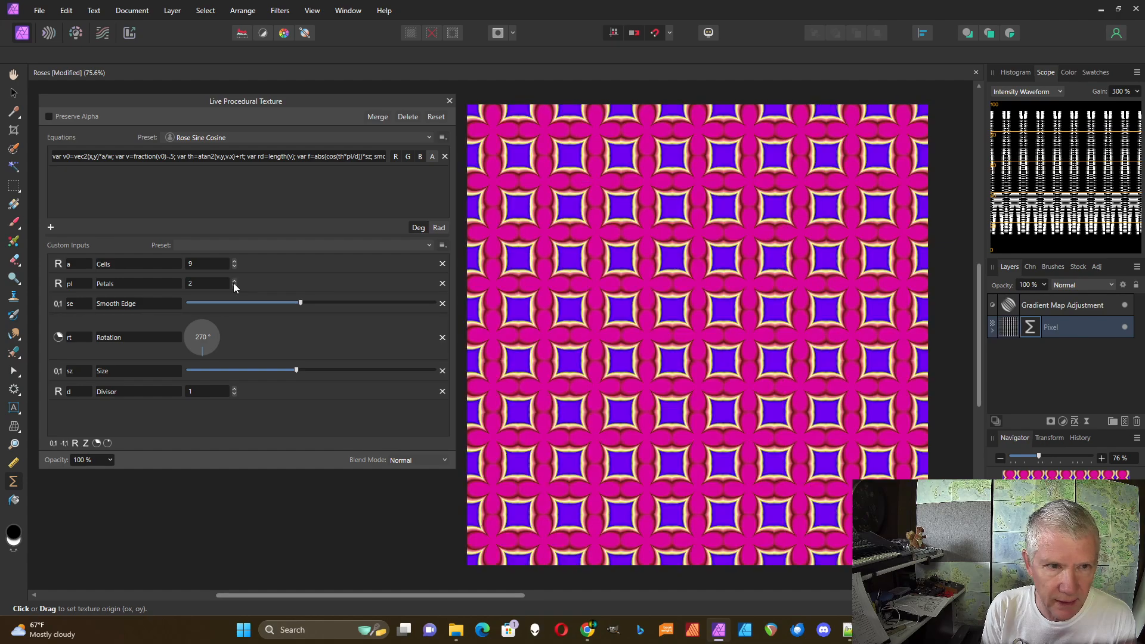
{"action": "left_click", "coordinate": [234, 282]}
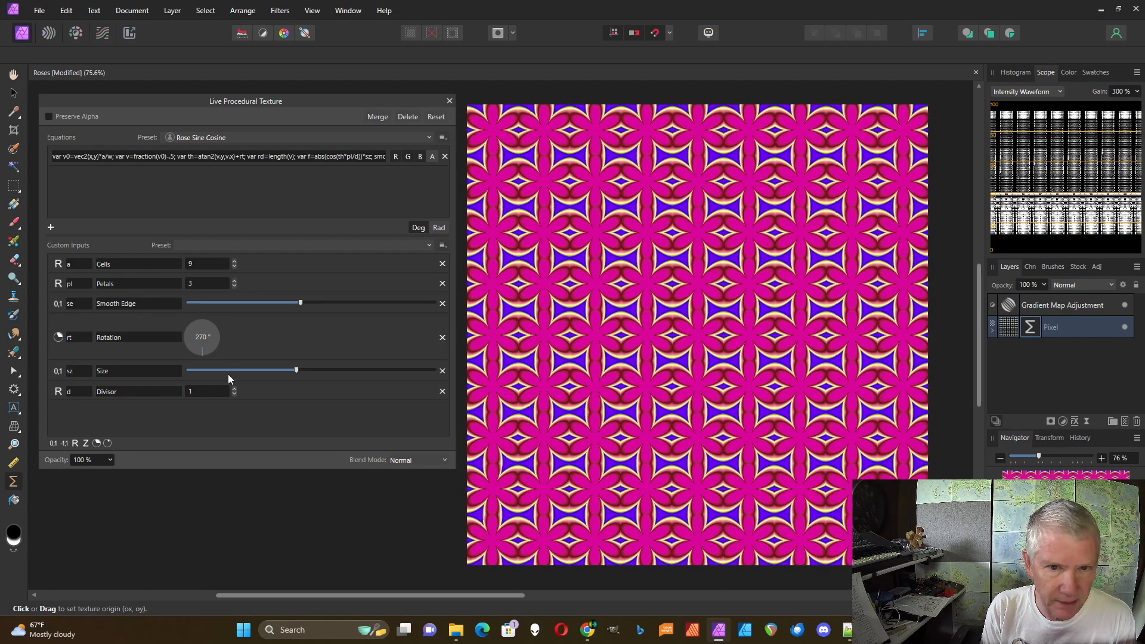
- Set the Divisor to 2 and try Petals values from 2 upward, ending on 6
{"action": "left_click", "coordinate": [235, 389]}
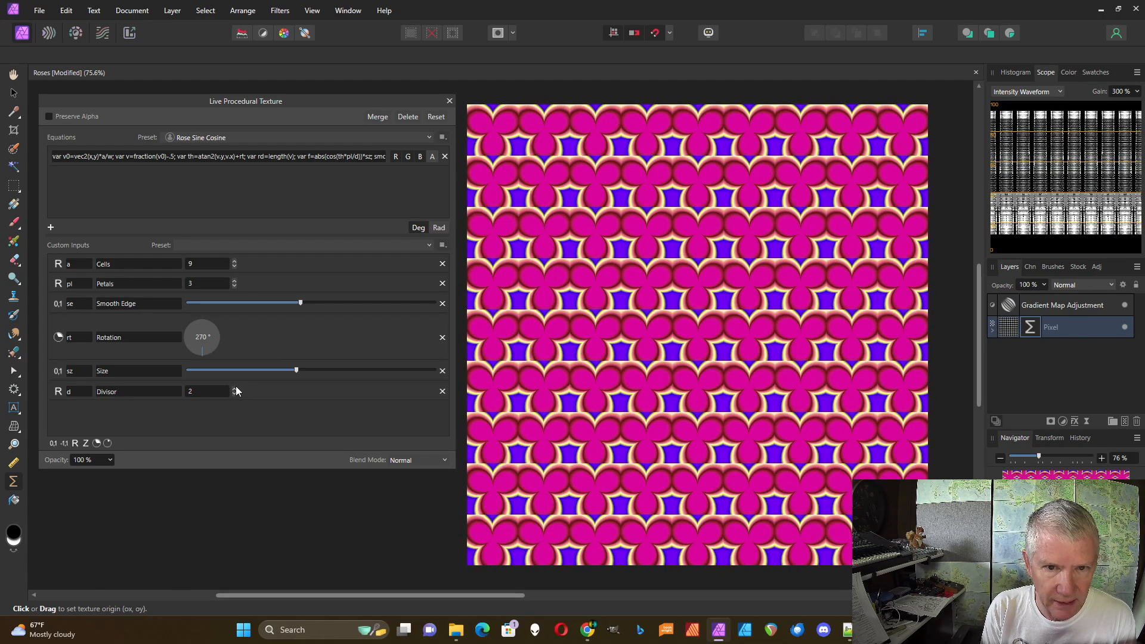
{"action": "left_click", "coordinate": [234, 287]}
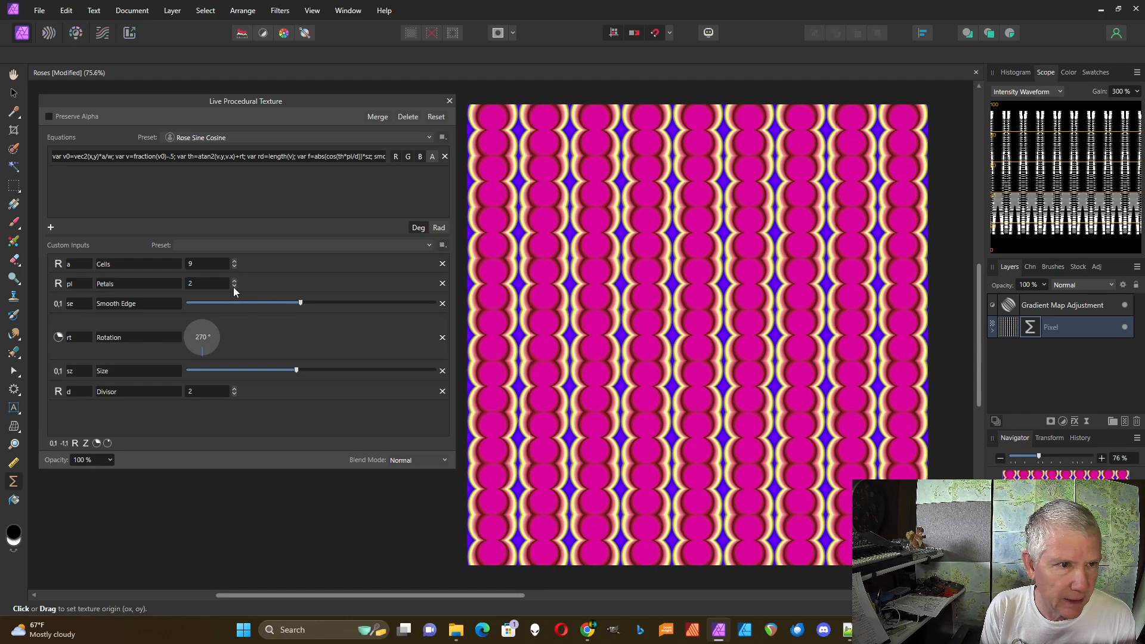
{"action": "left_click", "coordinate": [234, 280]}
{"action": "left_click", "coordinate": [234, 280]}
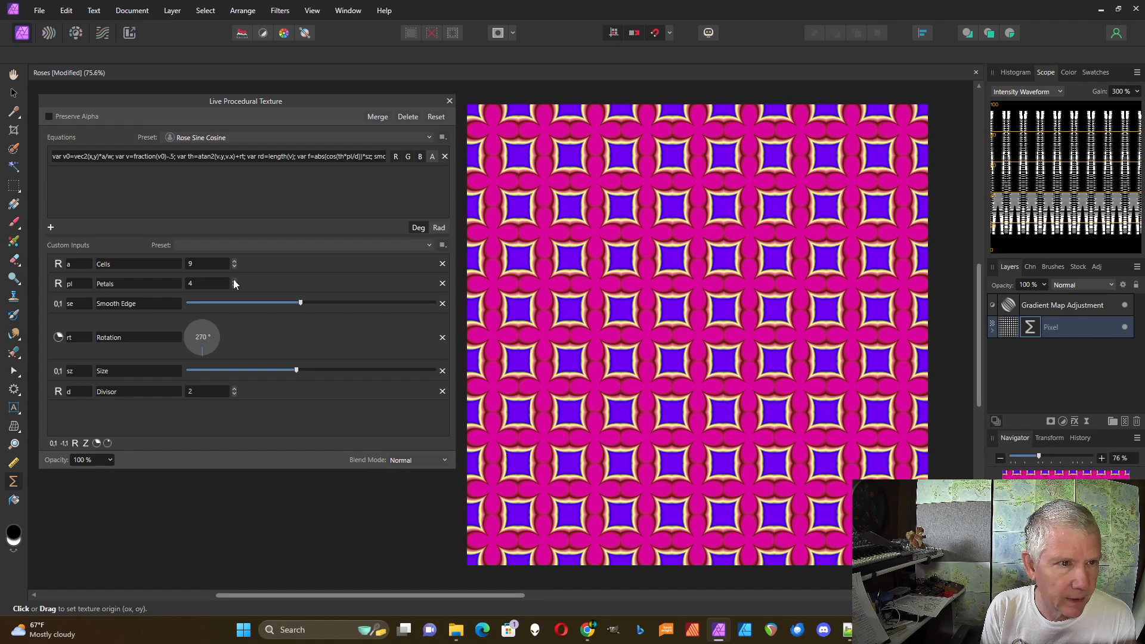
{"action": "left_click", "coordinate": [234, 280]}
{"action": "left_click", "coordinate": [234, 279]}
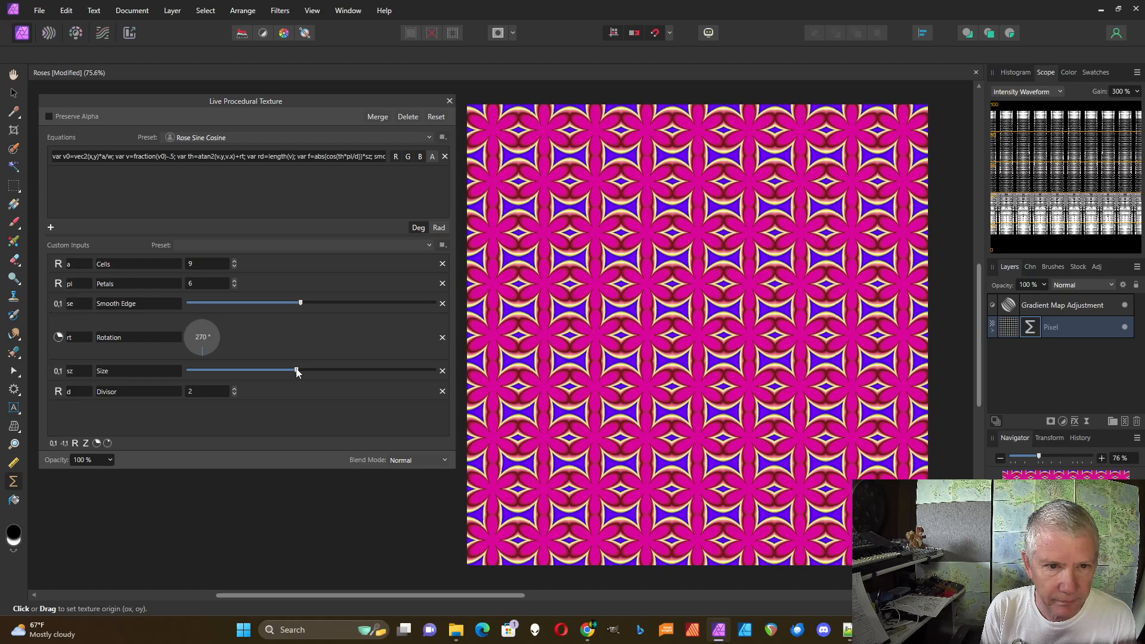
- Lower Size to about a quarter of its range and reduce Cells to 2 for larger flowers
{"action": "left_click_drag", "start_coordinate": [297, 371], "coordinate": [253, 371]}
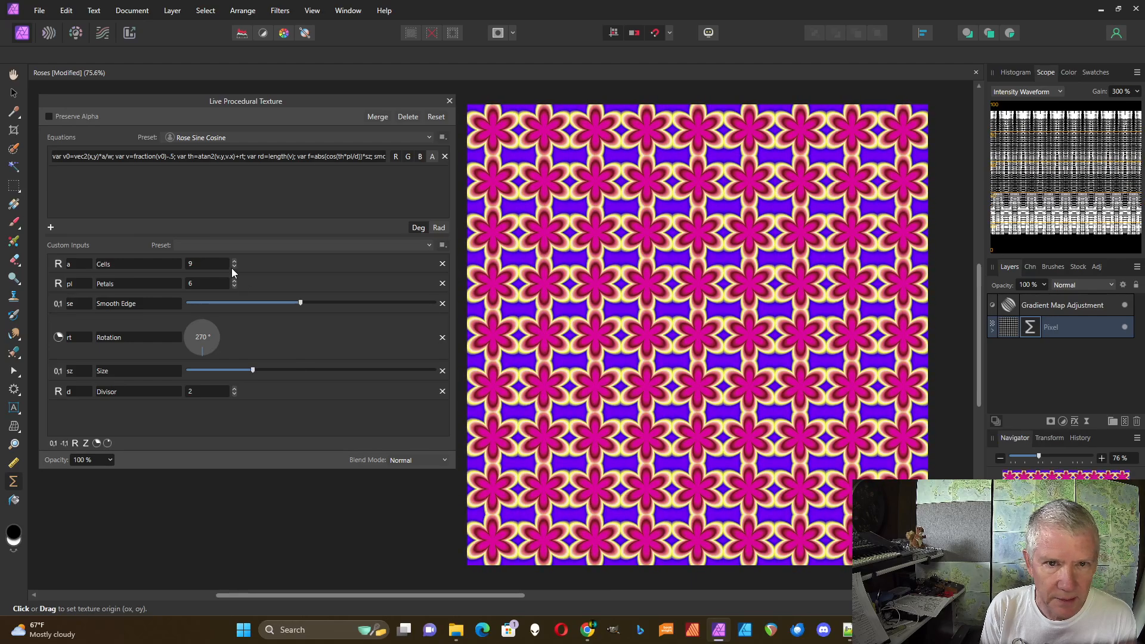
{"action": "left_click", "coordinate": [234, 266]}
{"action": "left_click", "coordinate": [234, 266]}
{"action": "left_click", "coordinate": [233, 267]}
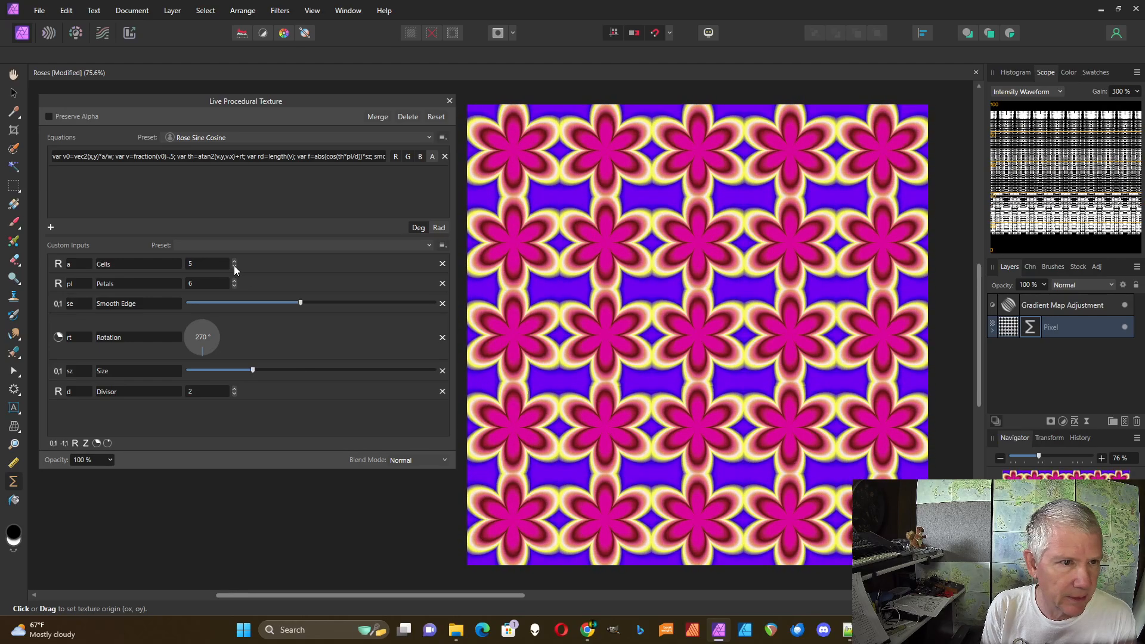
{"action": "left_click", "coordinate": [234, 266]}
{"action": "left_click", "coordinate": [234, 267]}
{"action": "left_click", "coordinate": [234, 267]}
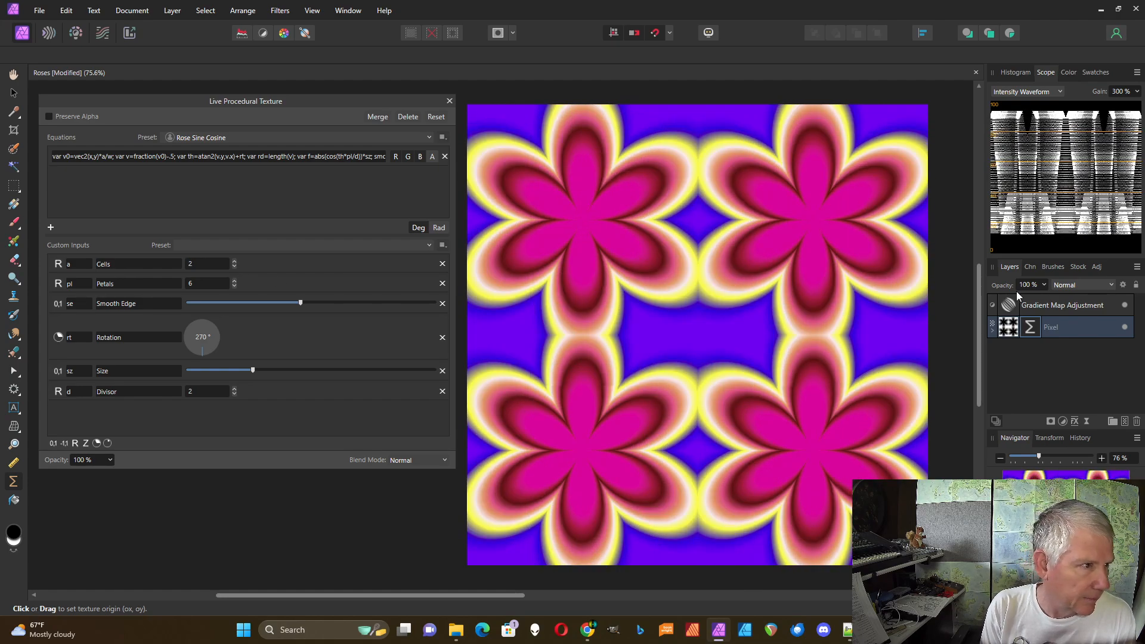
- Check the Gradient Map adjustment's settings, then select the Pixel layer and hide the adjustment to show the pattern in greyscale
{"action": "double_click", "coordinate": [1009, 305]}
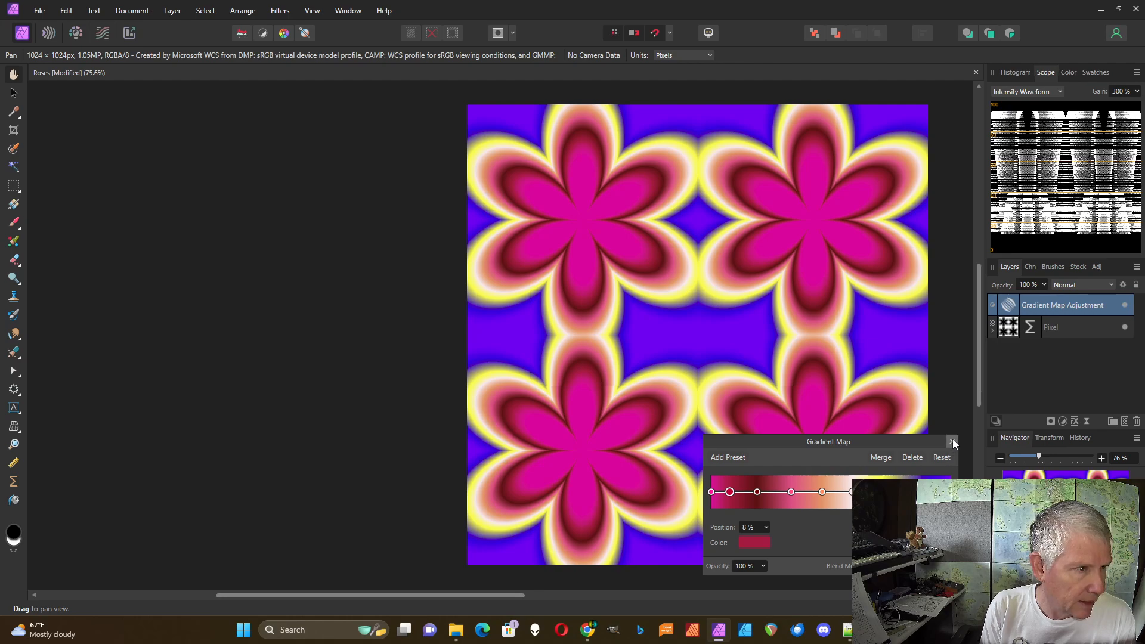
{"action": "left_click", "coordinate": [1008, 332]}
{"action": "left_click", "coordinate": [1124, 306]}
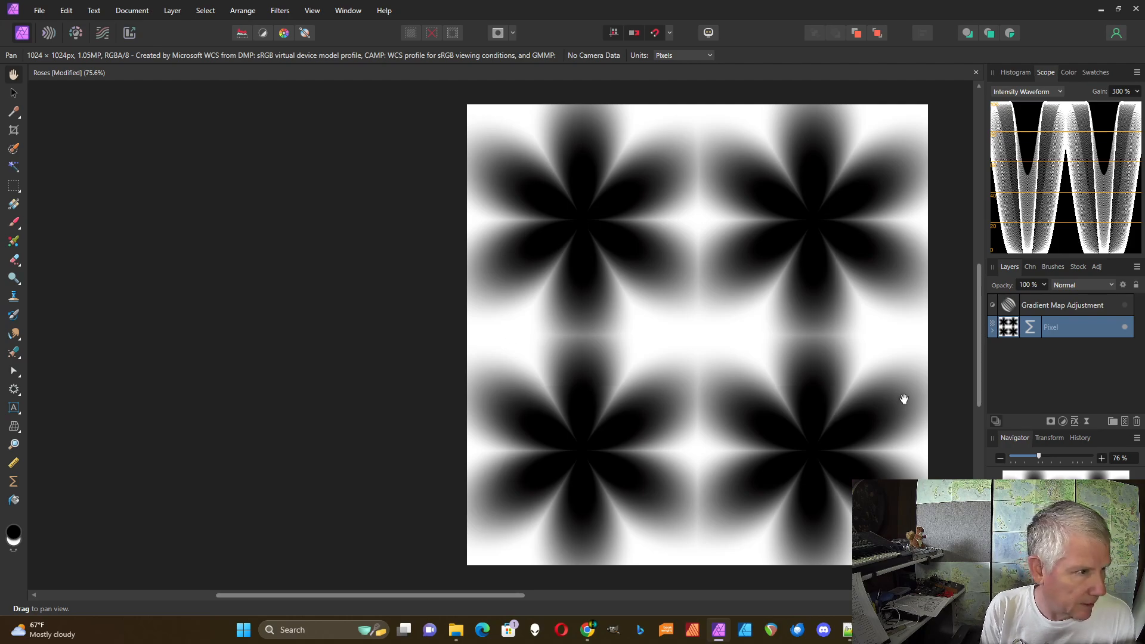
- Reset the Pixel layer's Live Procedural Texture to empty and add a new equation row
{"action": "left_click", "coordinate": [1032, 326]}
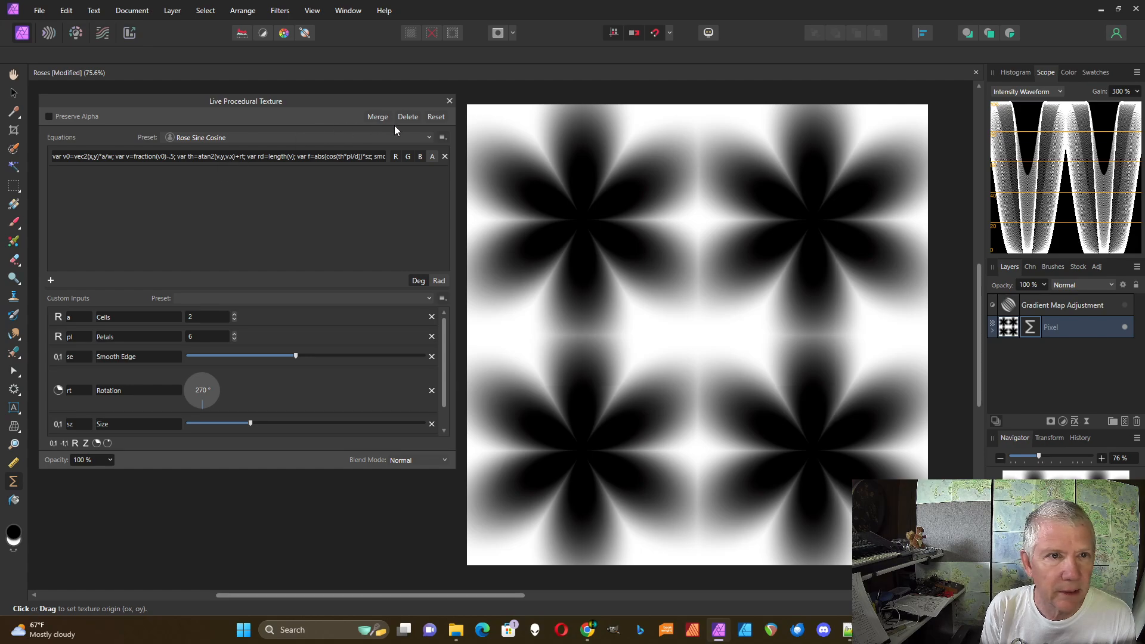
{"action": "left_click", "coordinate": [430, 137]}
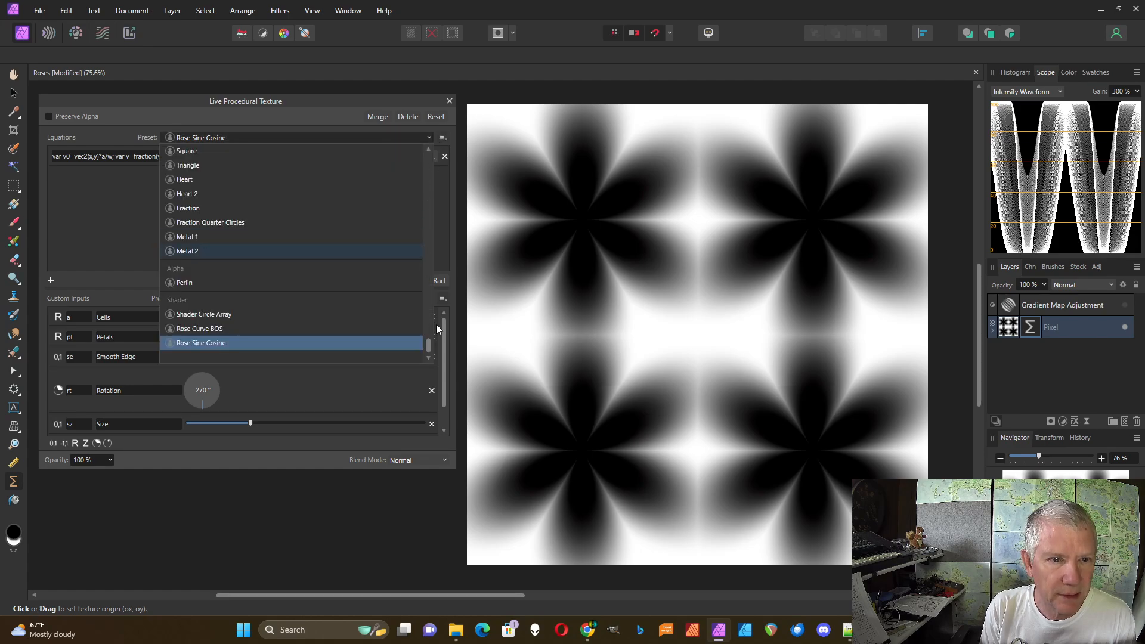
{"action": "left_click_drag", "start_coordinate": [427, 345], "coordinate": [430, 146]}
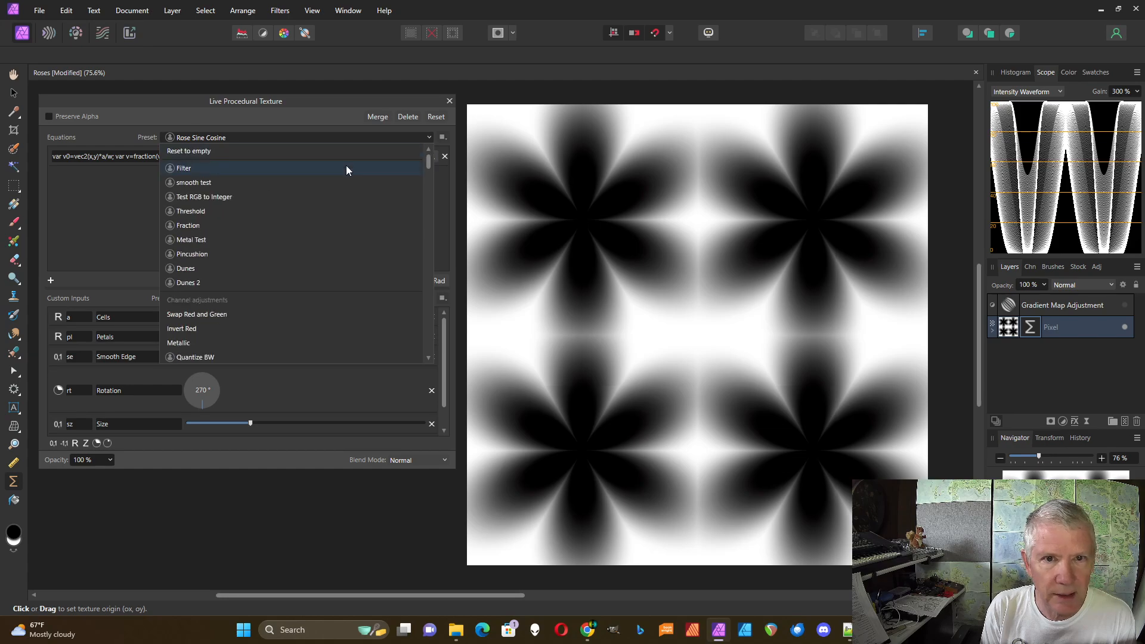
{"action": "left_click", "coordinate": [231, 152]}
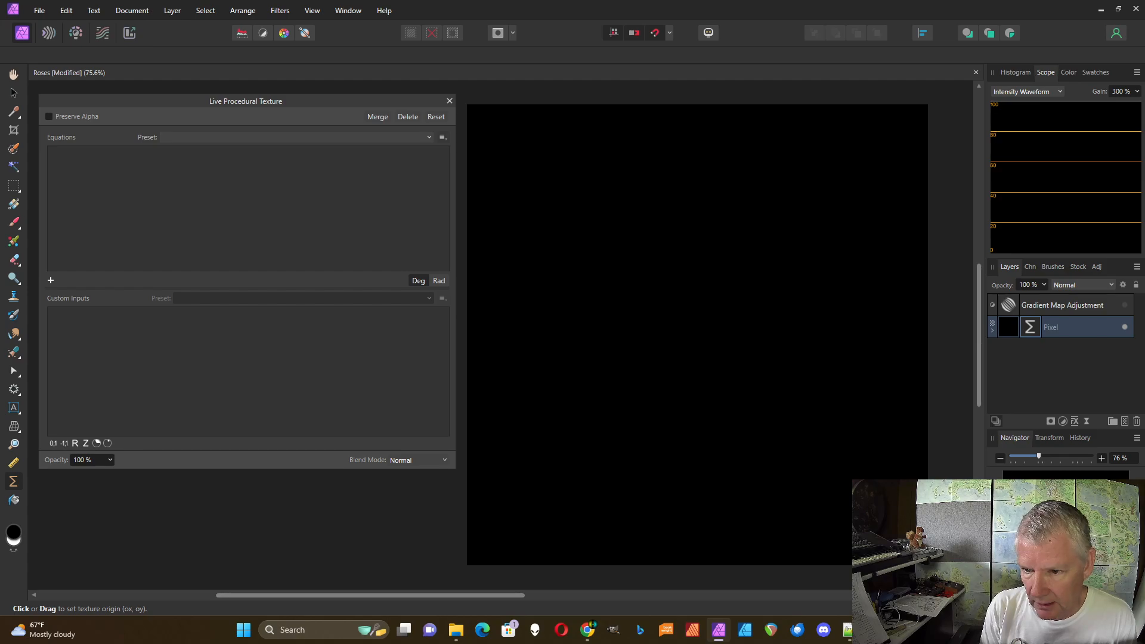
{"action": "key", "text": "alt+Tab"}
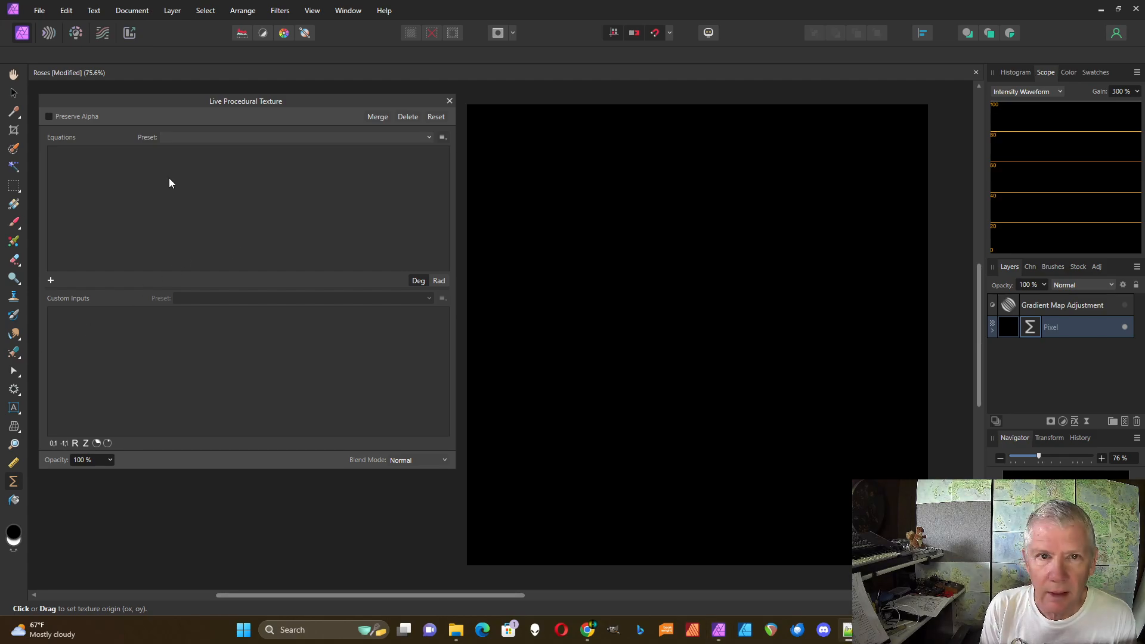
{"action": "left_click", "coordinate": [51, 280]}
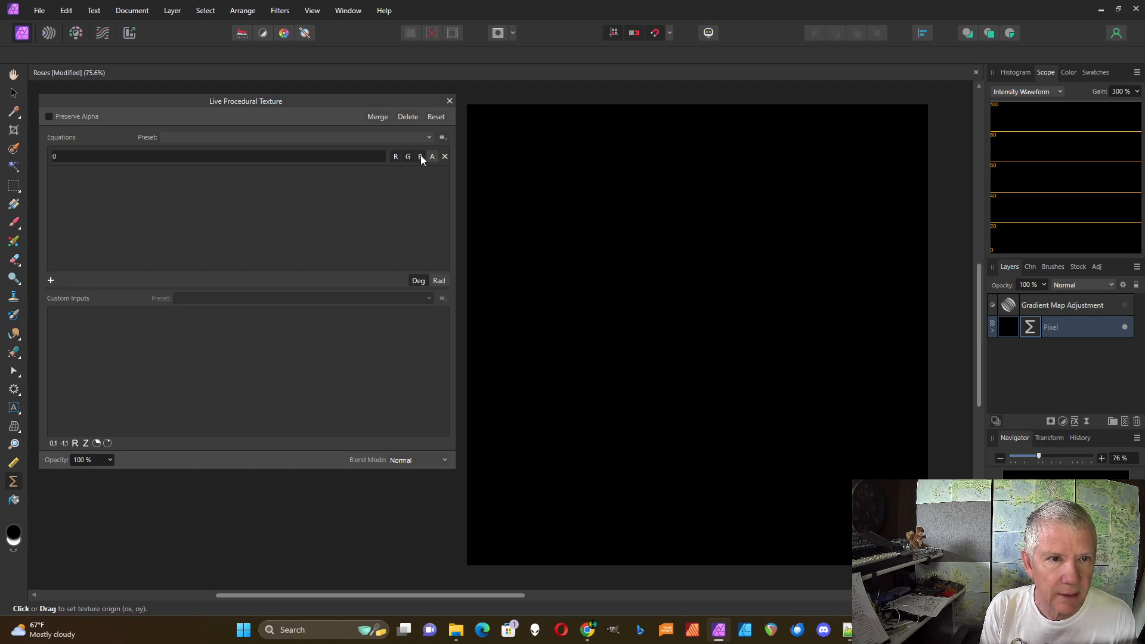
- Enter the equation var v0=vec2(x,y)*a/w; v0 in the empty equation row
{"action": "left_click", "coordinate": [96, 156]}
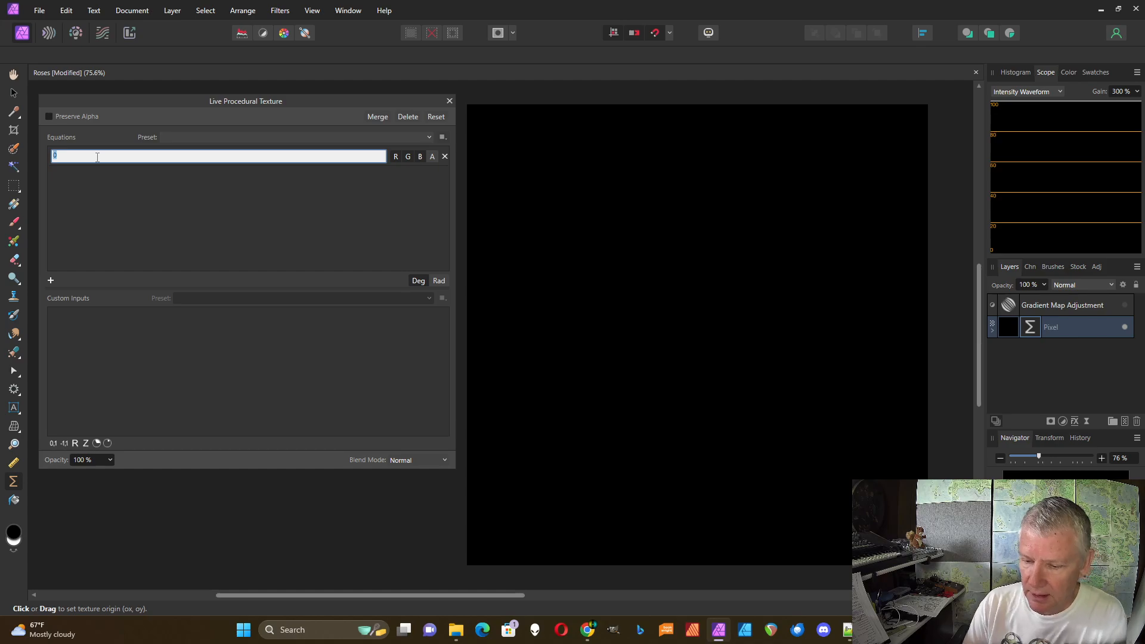
{"action": "type", "text": "var"}
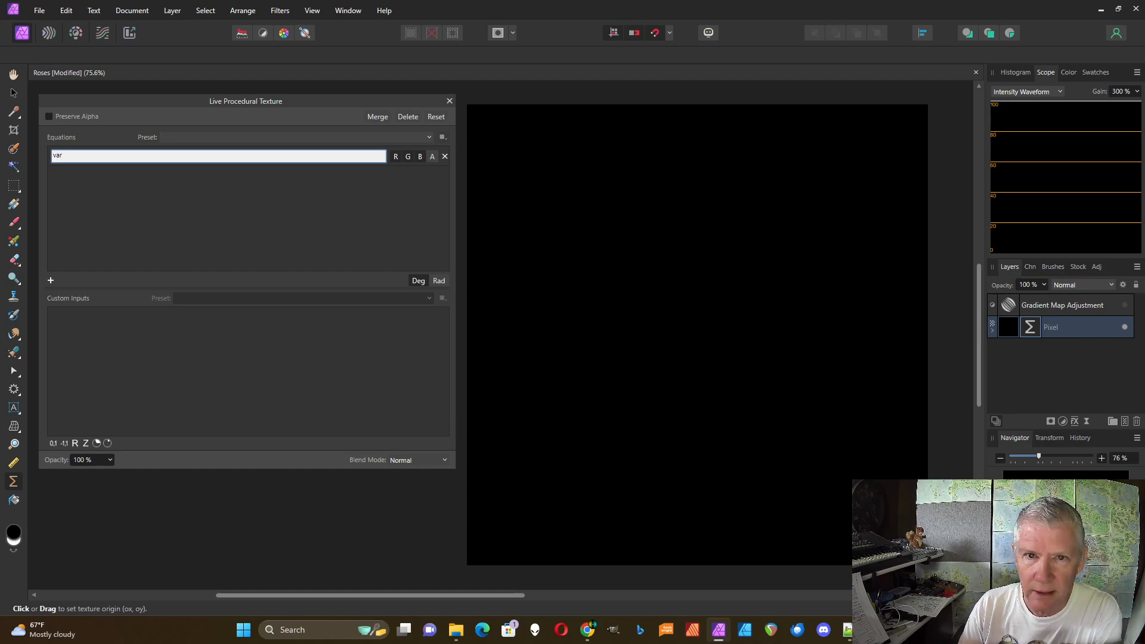
{"action": "type", "text": " v0"}
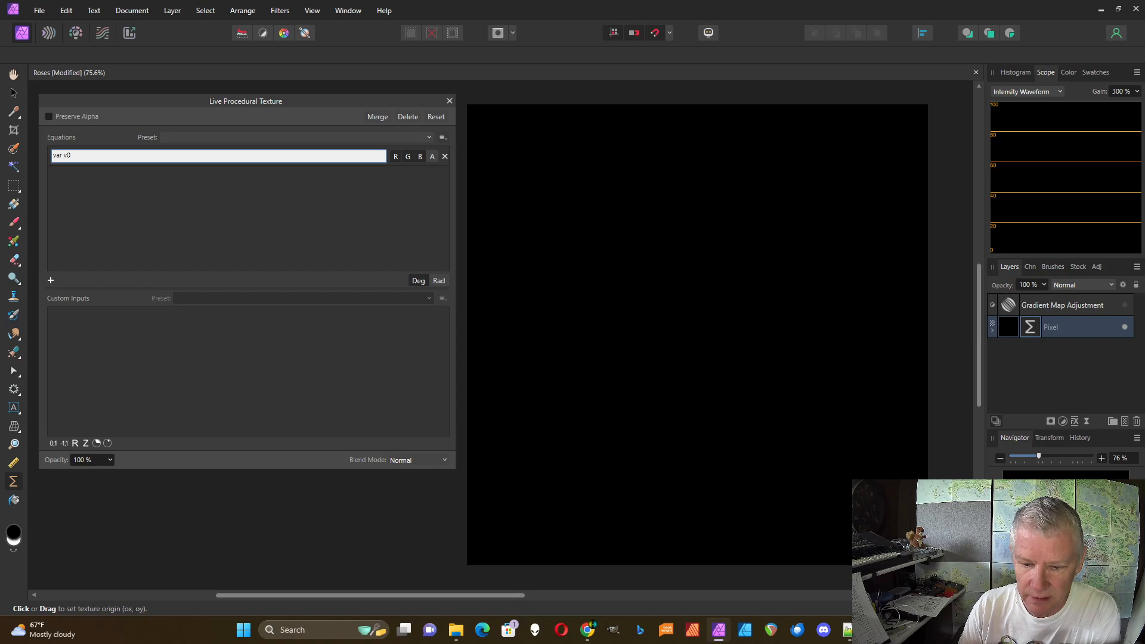
{"action": "type", "text": "=vec"}
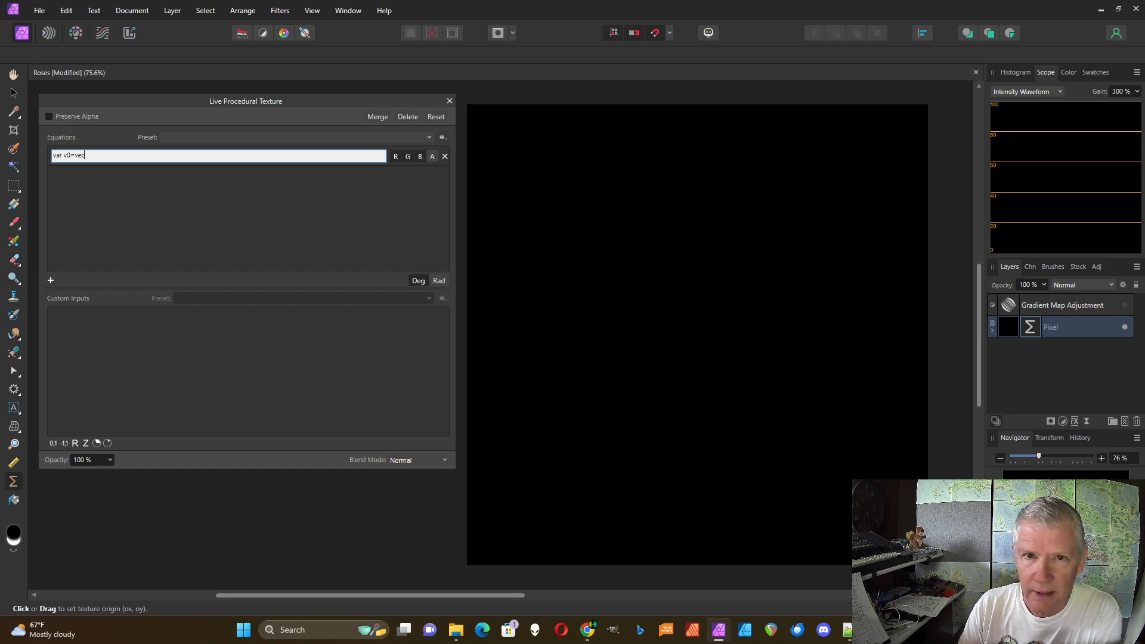
{"action": "type", "text": "2(x"}
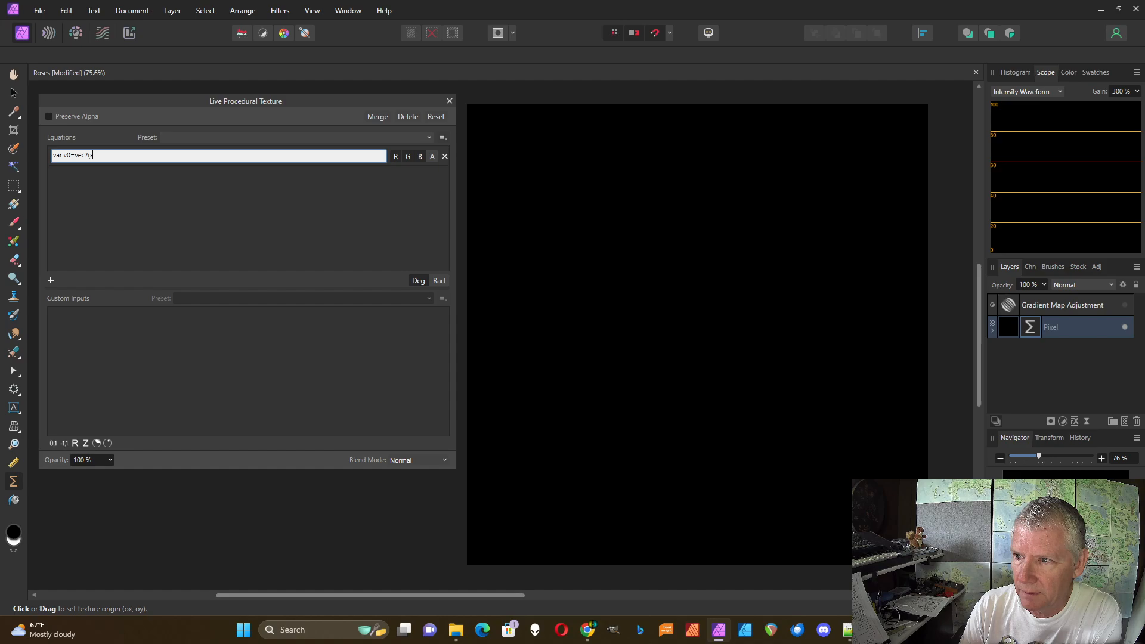
{"action": "type", "text": ",y"}
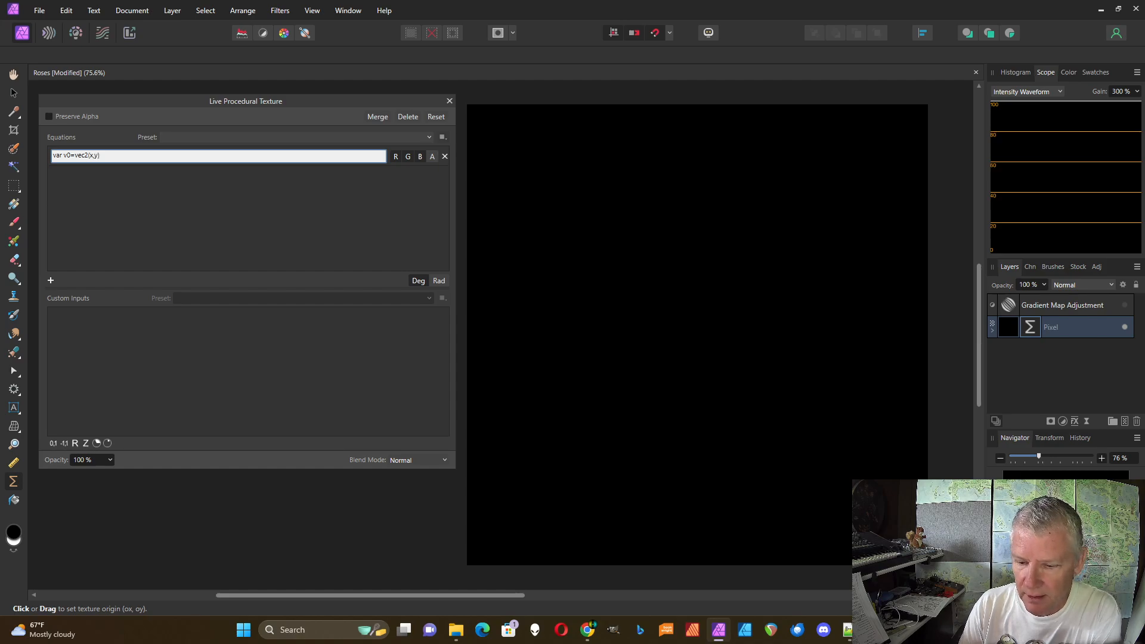
{"action": "type", "text": ")*a/w"}
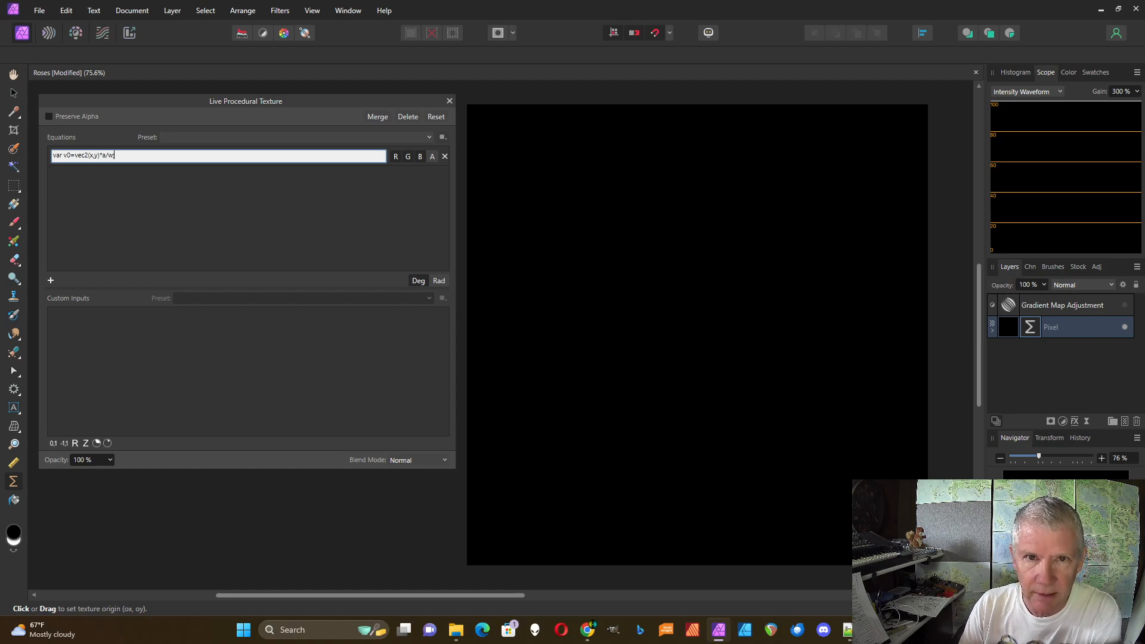
{"action": "type", "text": "; v"}
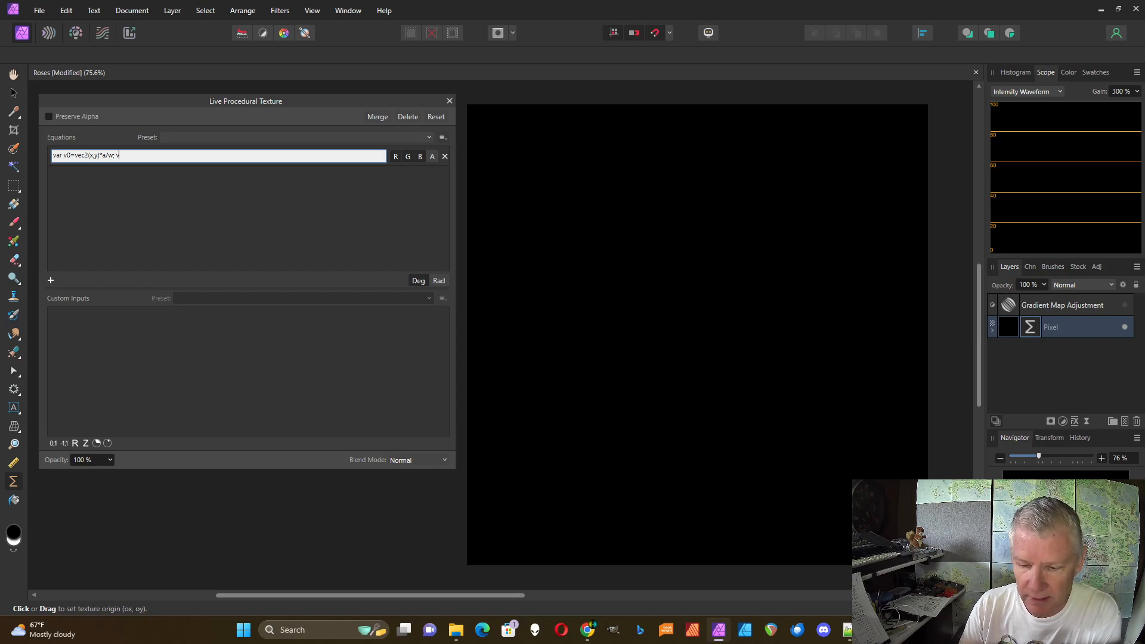
{"action": "type", "text": "0"}
{"action": "key", "text": "Return"}
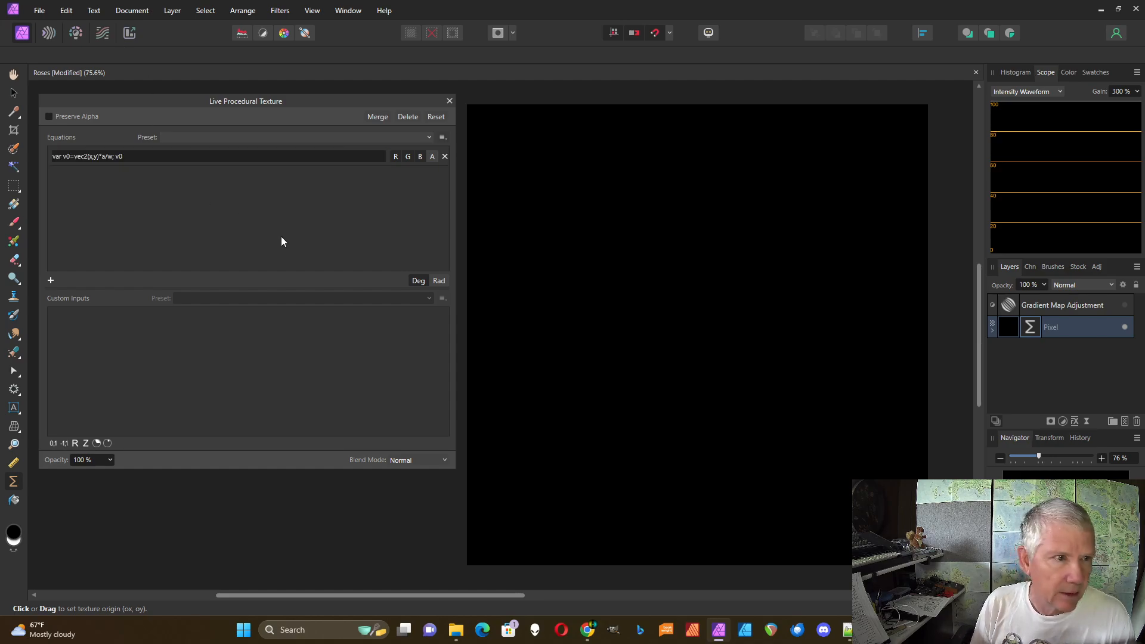
- Add a real-number custom input for the variable a and set it to 2
{"action": "left_click", "coordinate": [76, 443]}
{"action": "left_click", "coordinate": [234, 313]}
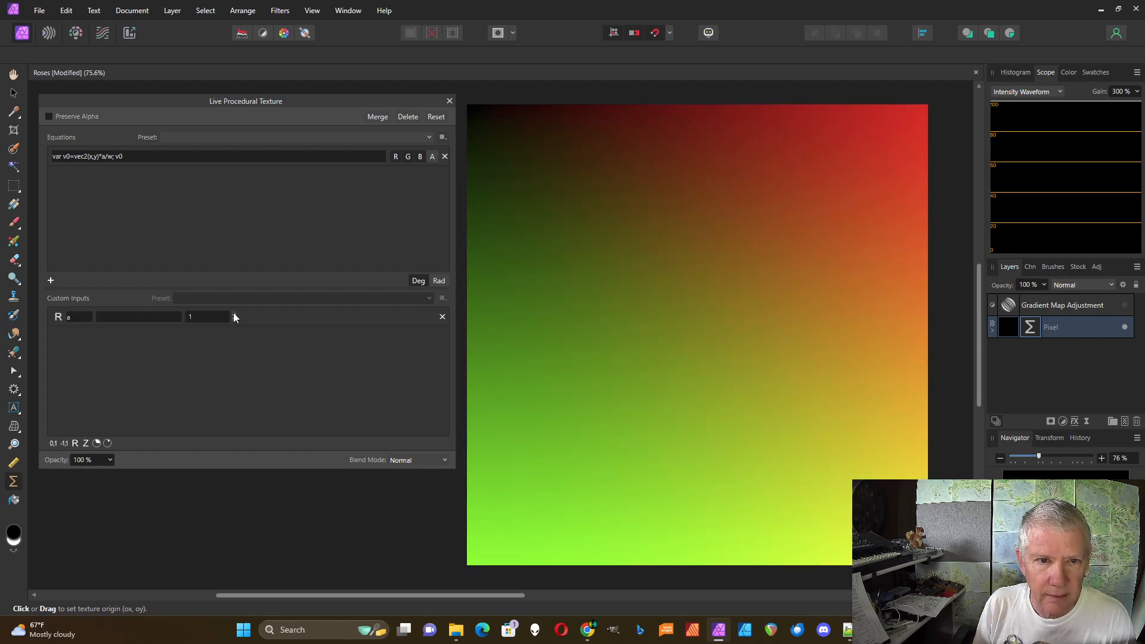
{"action": "left_click", "coordinate": [233, 313]}
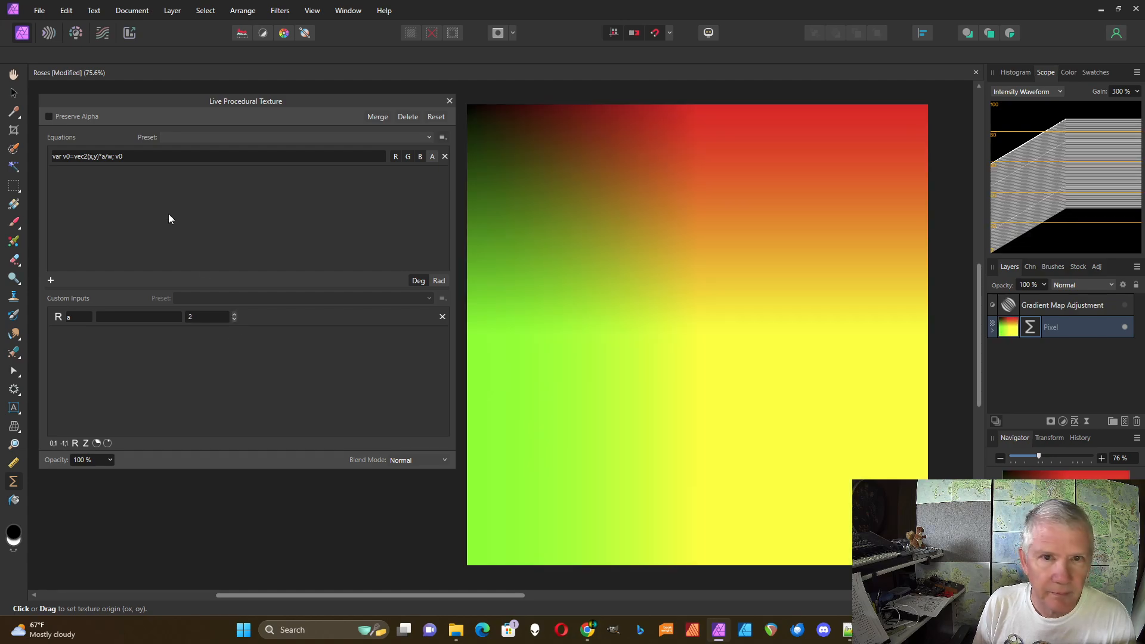
- Replace the equation's final v0 output with var v=fraction(v0); v to repeat the gradient in cells
{"action": "left_click", "coordinate": [126, 158]}
{"action": "left_click", "coordinate": [127, 156]}
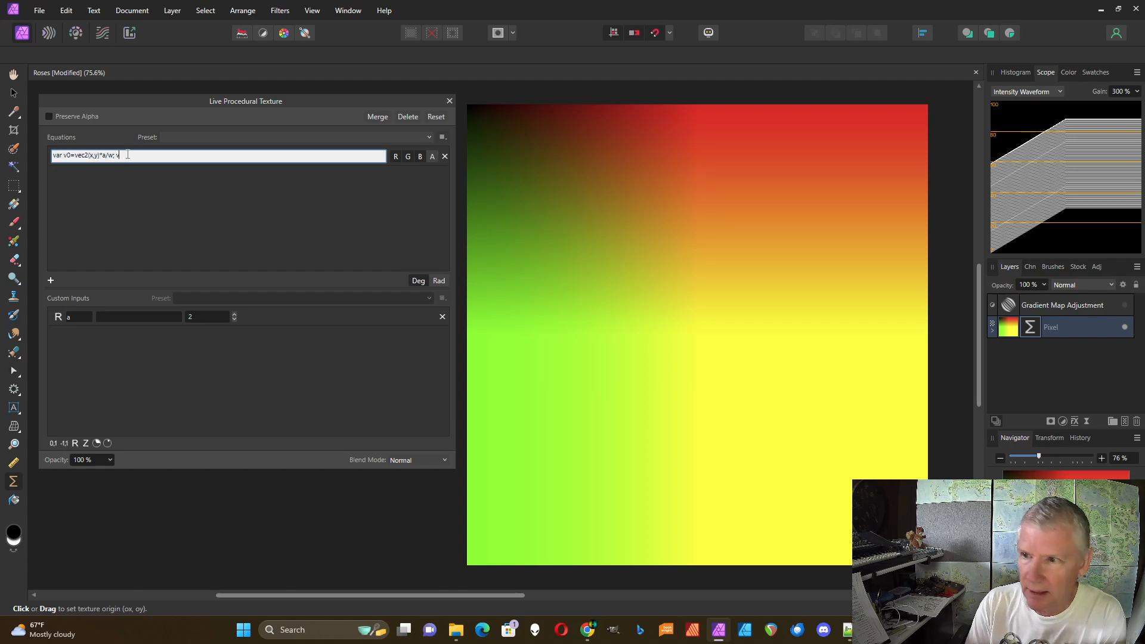
{"action": "key", "text": "BackSpace"}
{"action": "key", "text": "BackSpace"}
{"action": "key", "text": "BackSpace"}
{"action": "type", "text": "var"}
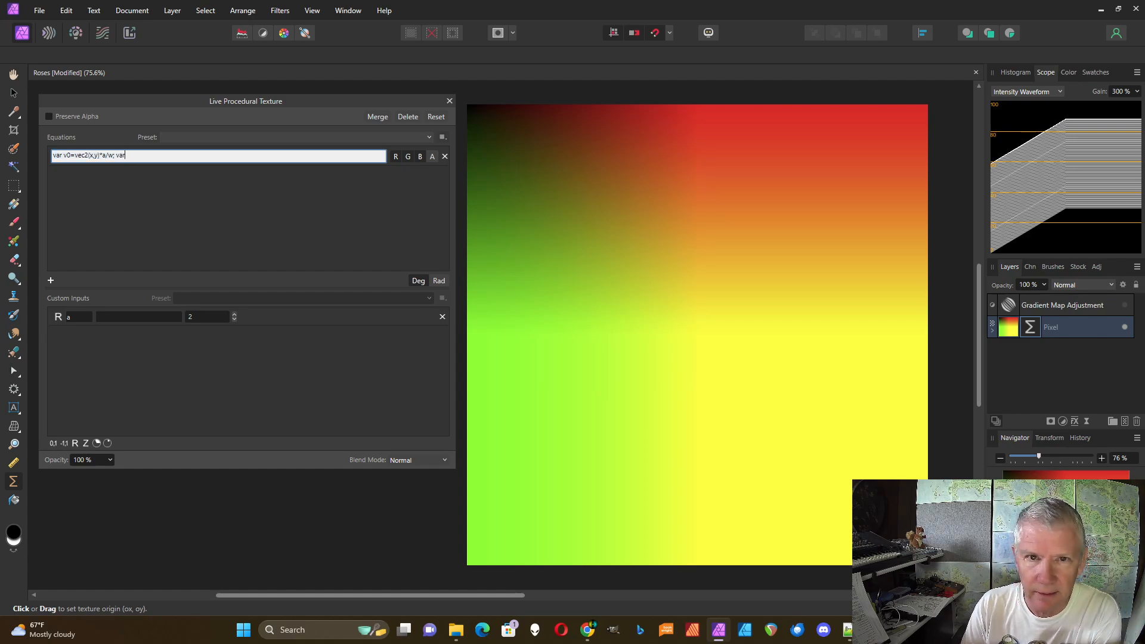
{"action": "type", "text": " v"}
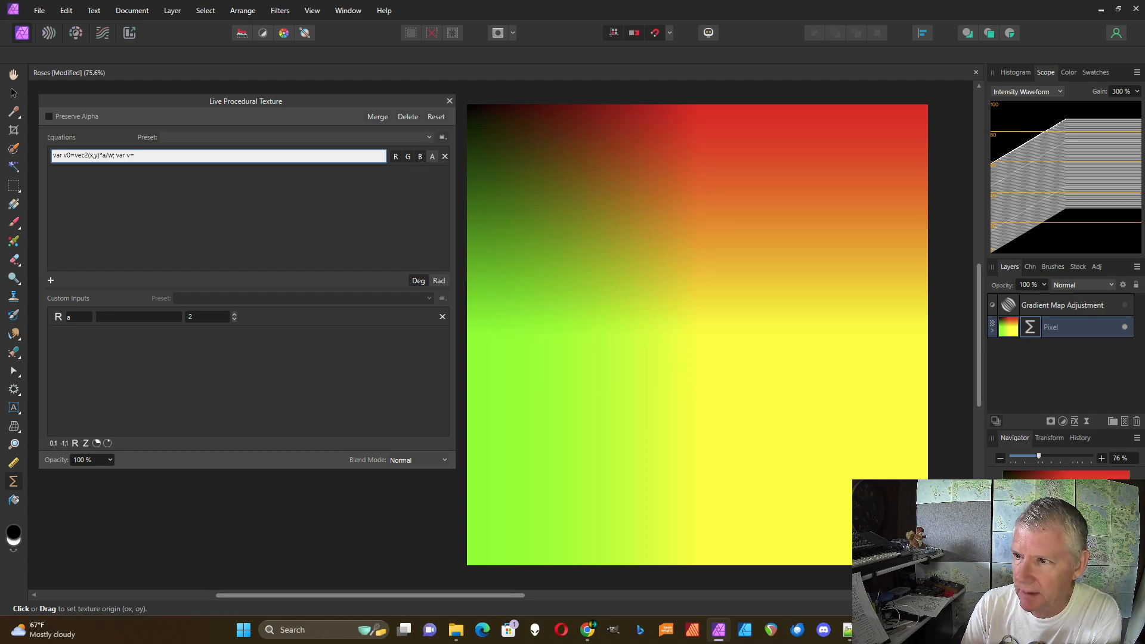
{"action": "type", "text": "=fraction"}
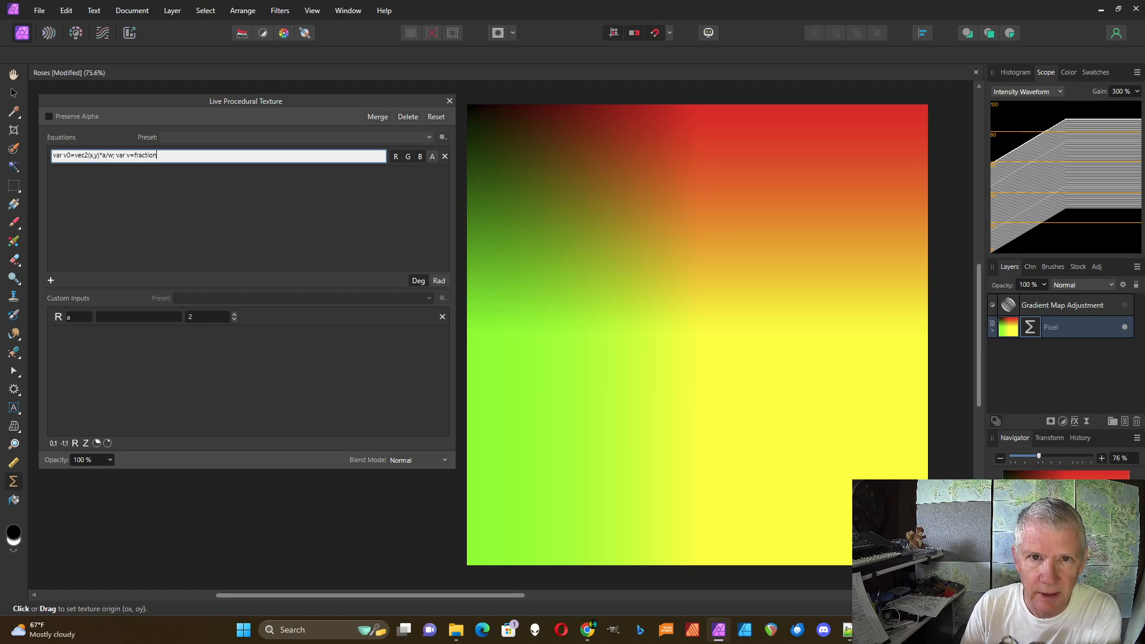
{"action": "type", "text": "(v"}
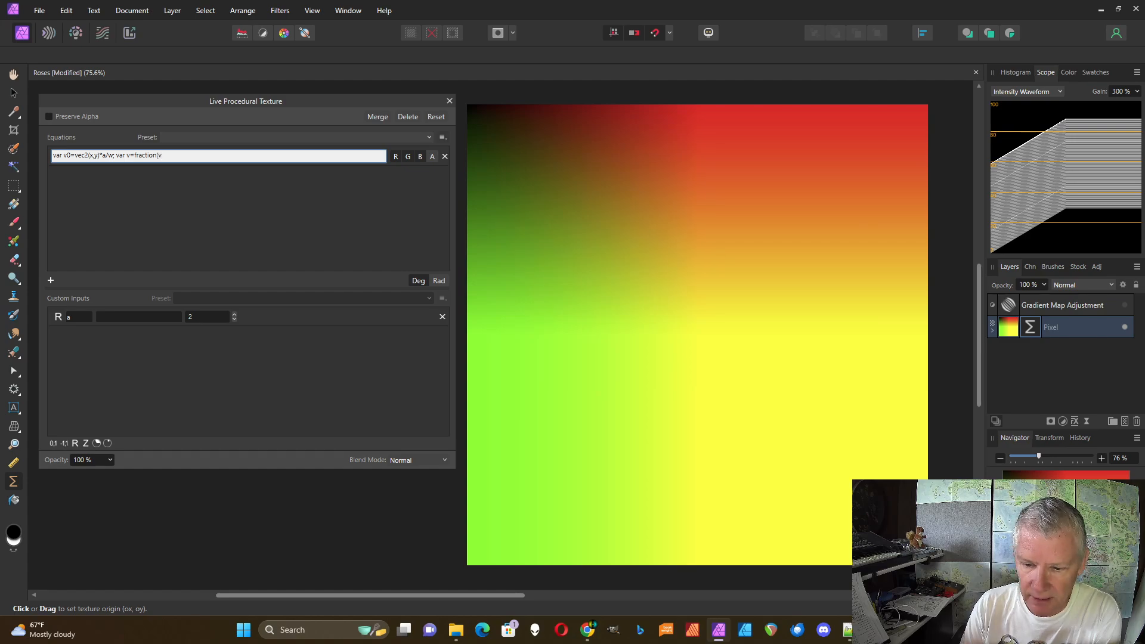
{"action": "type", "text": "0"}
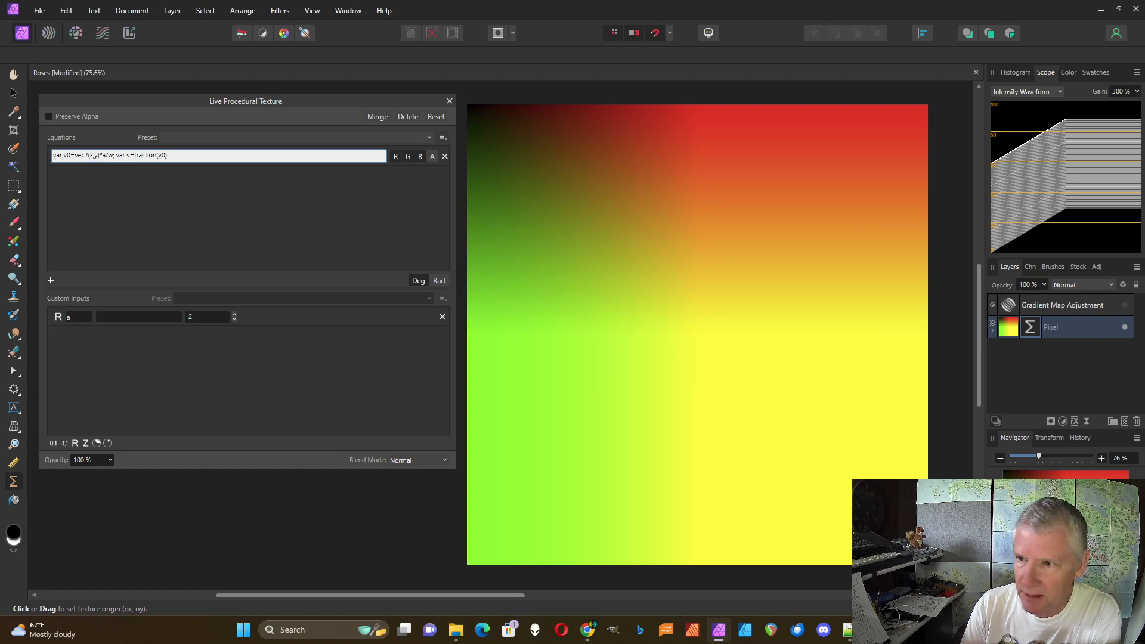
{"action": "type", "text": ")"}
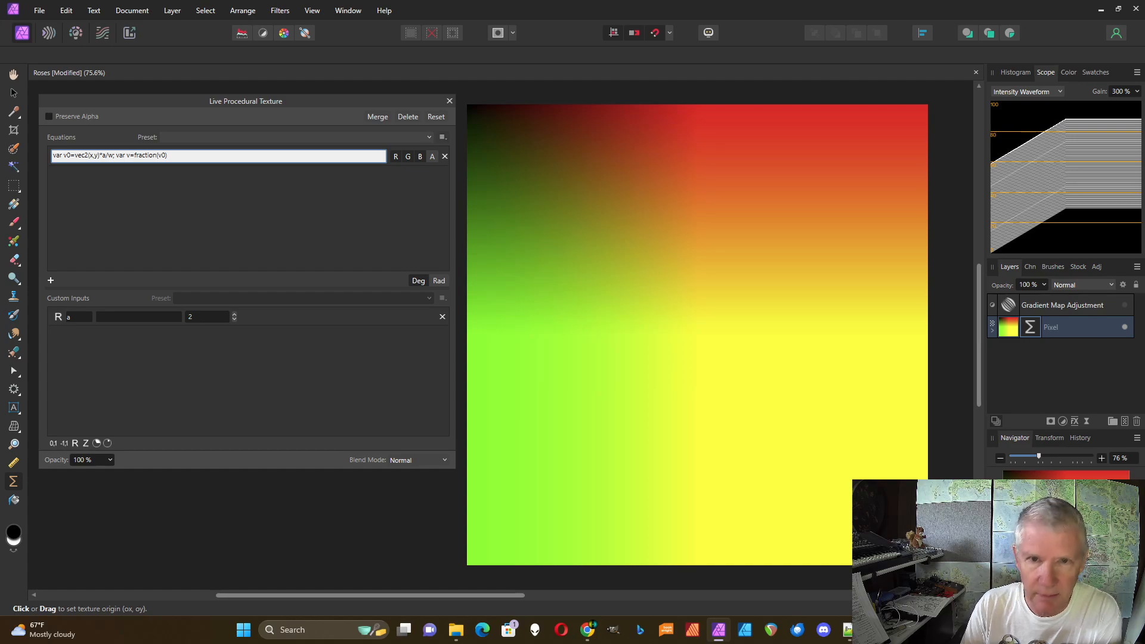
{"action": "type", "text": "; v"}
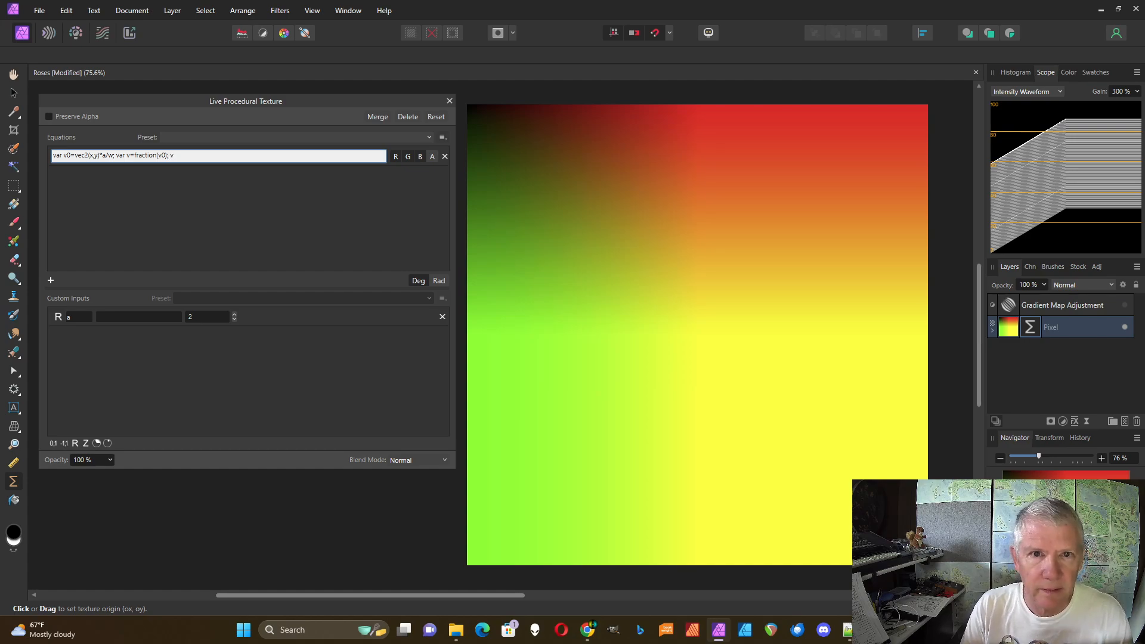
{"action": "key", "text": "Return"}
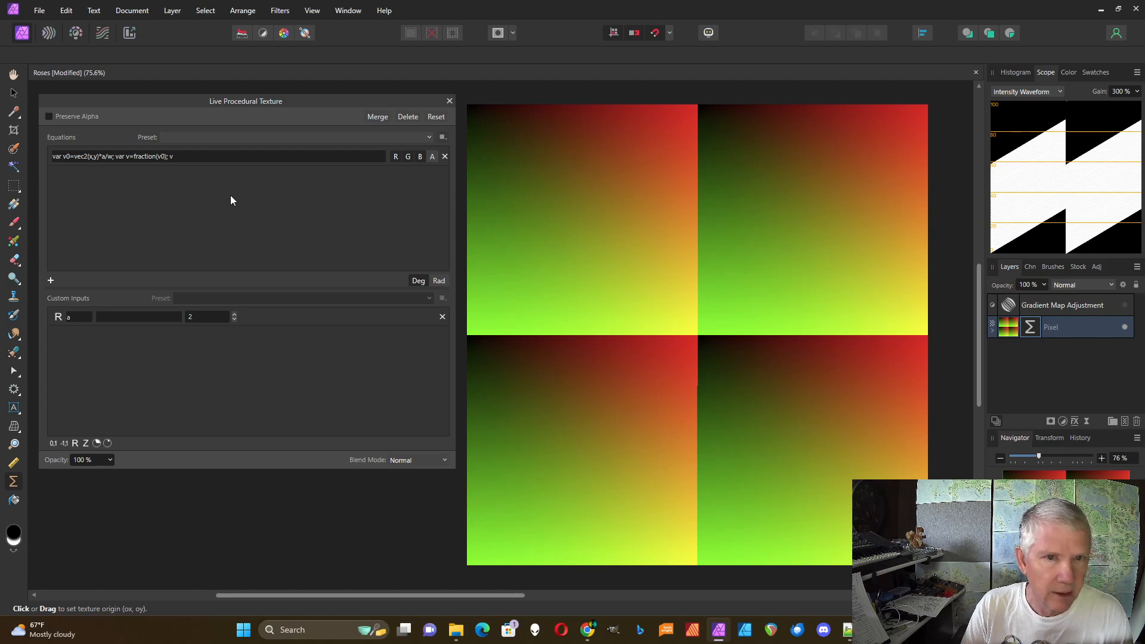
- Raise the custom input a to 5 and label it Cells
{"action": "left_click", "coordinate": [235, 314]}
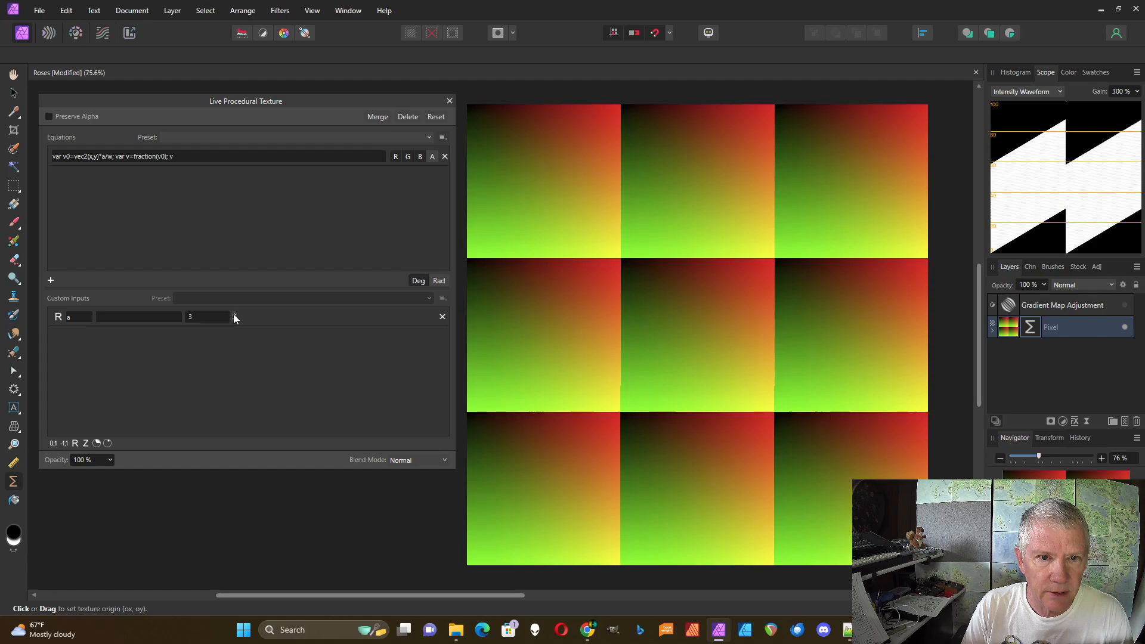
{"action": "left_click", "coordinate": [234, 313]}
{"action": "left_click", "coordinate": [234, 313]}
{"action": "left_click", "coordinate": [113, 316]}
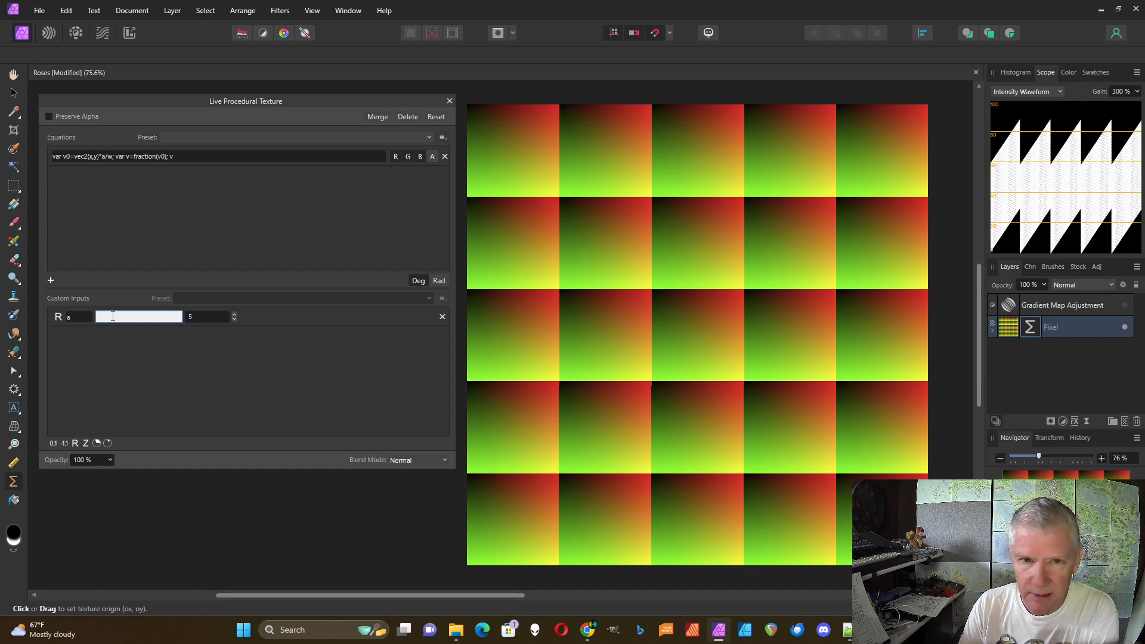
{"action": "type", "text": "Cells"}
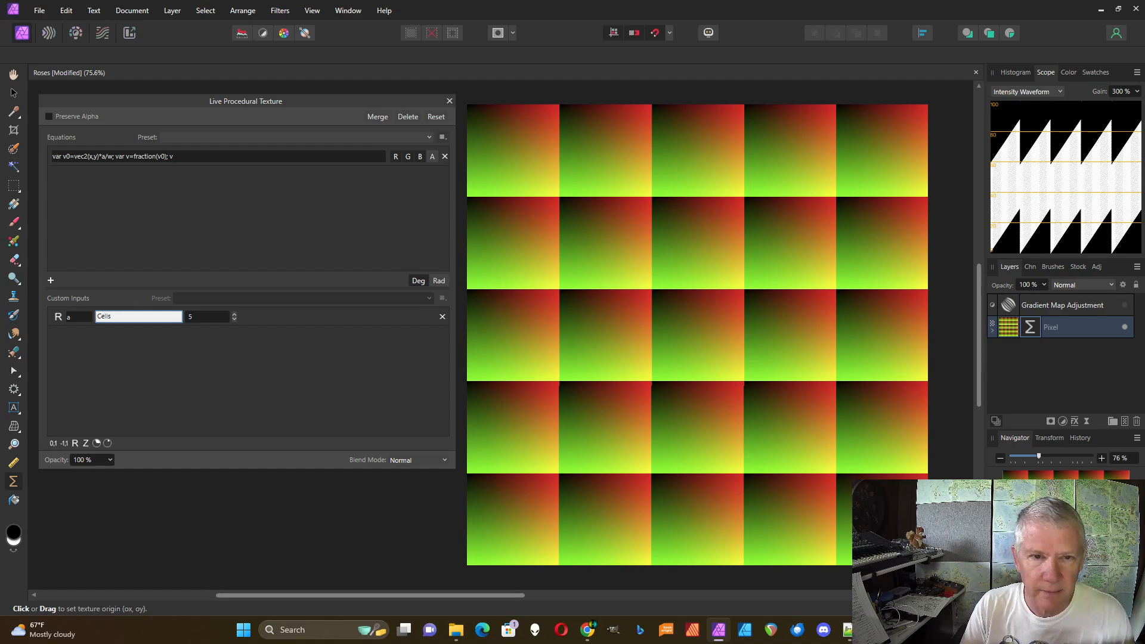
{"action": "key", "text": "Return"}
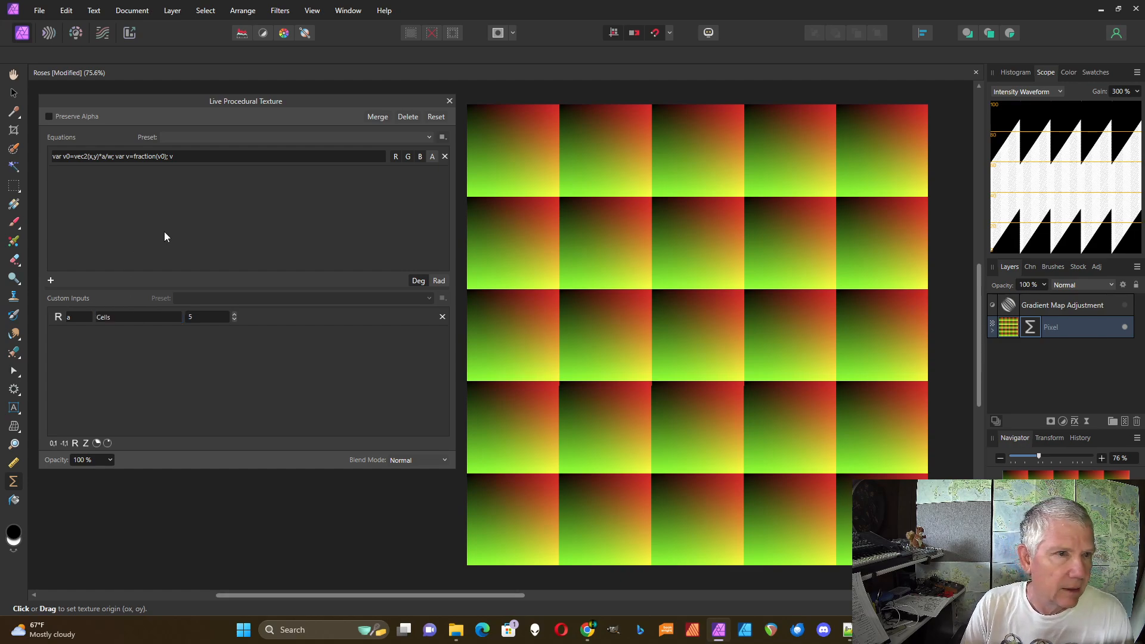
- Subtract .5 from fraction(v0) in the equation to centre each cell's origin
{"action": "left_click", "coordinate": [184, 159]}
{"action": "left_click", "coordinate": [169, 157]}
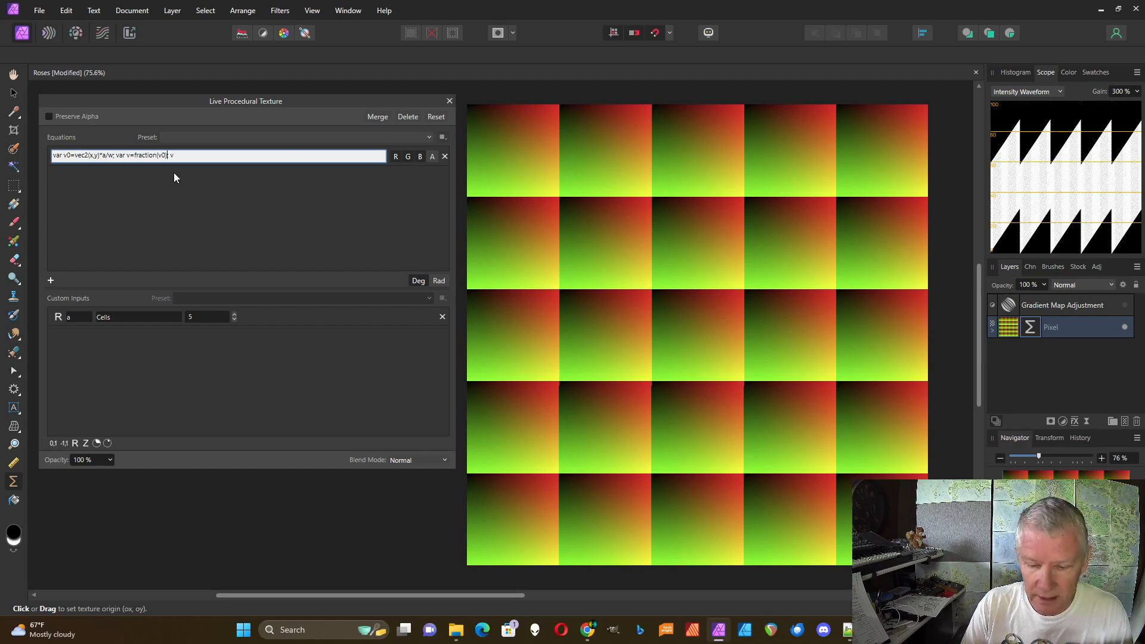
{"action": "type", "text": "-.5"}
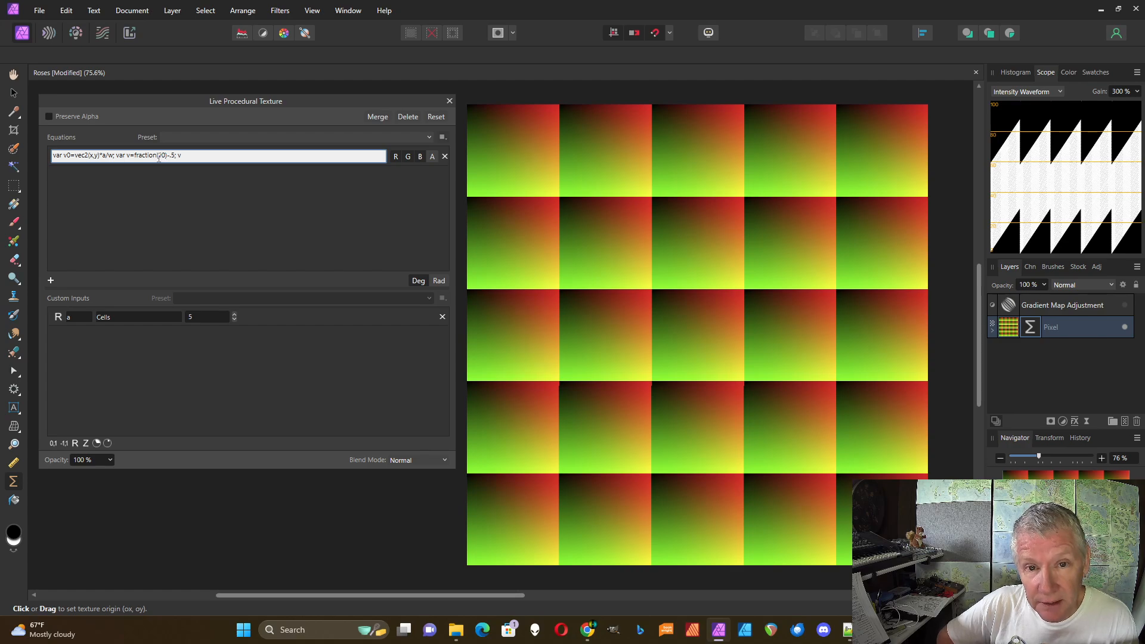
{"action": "left_click", "coordinate": [149, 189]}
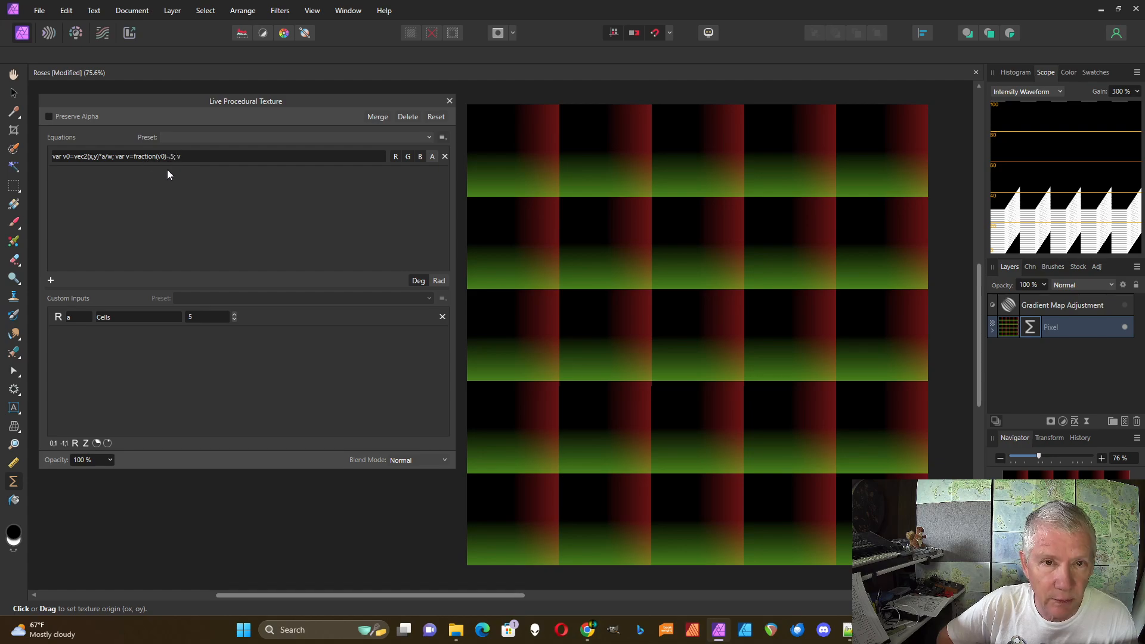
- Replace the equation's final v output with var th=atan2(v.y,v.x); th to output each cell's polar angle
{"action": "left_click", "coordinate": [192, 157]}
{"action": "left_click", "coordinate": [191, 157]}
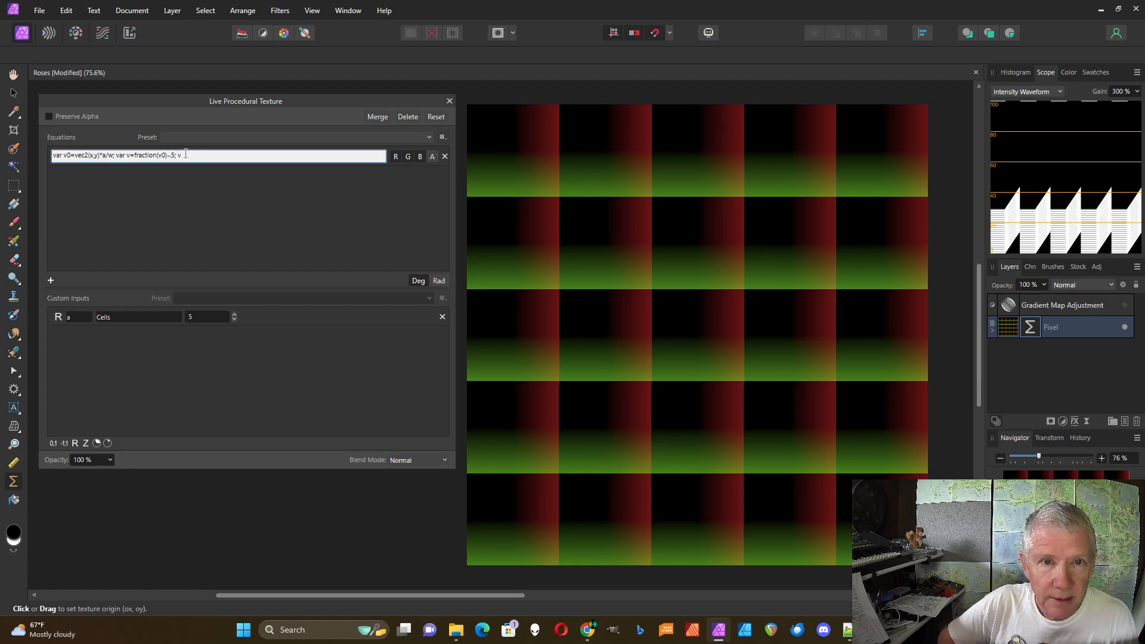
{"action": "type", "text": "v"}
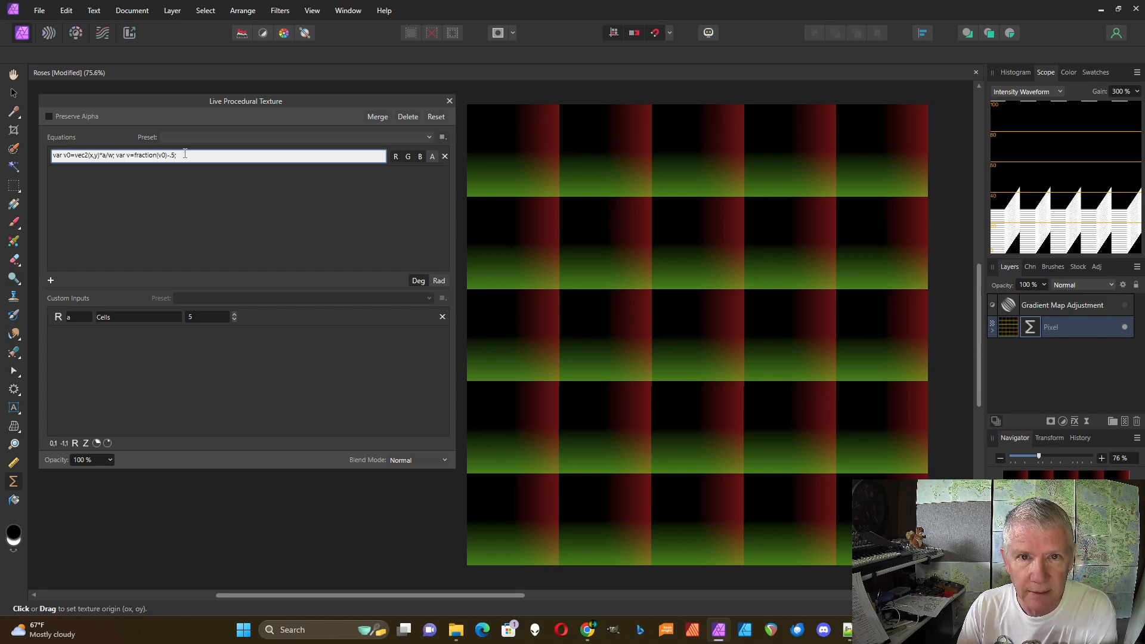
{"action": "type", "text": "ar th"}
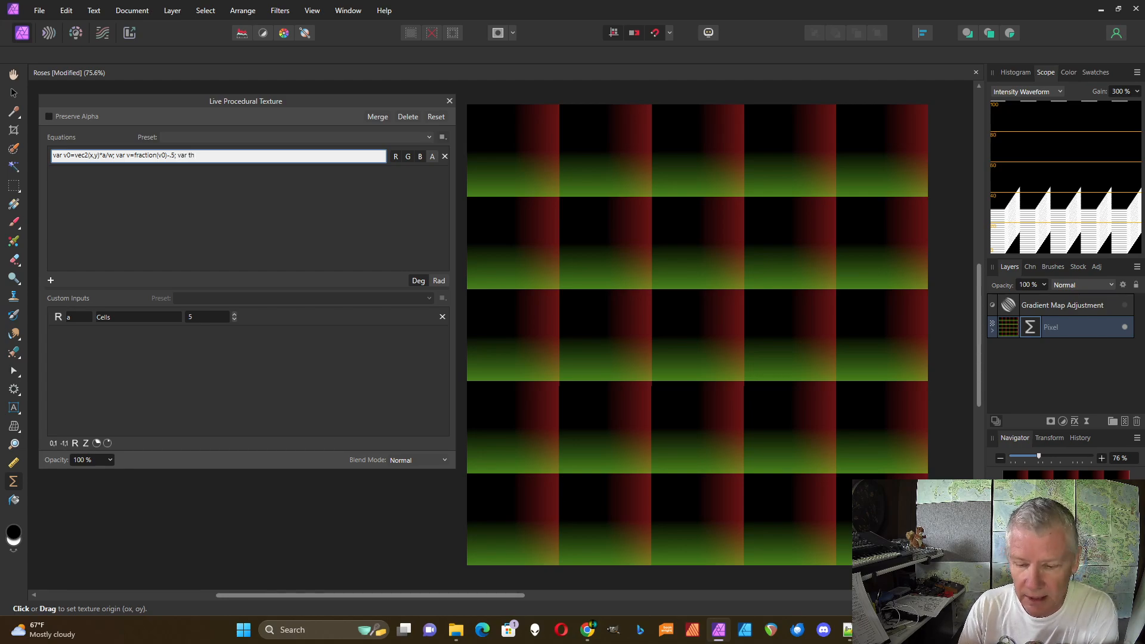
{"action": "type", "text": "=a"}
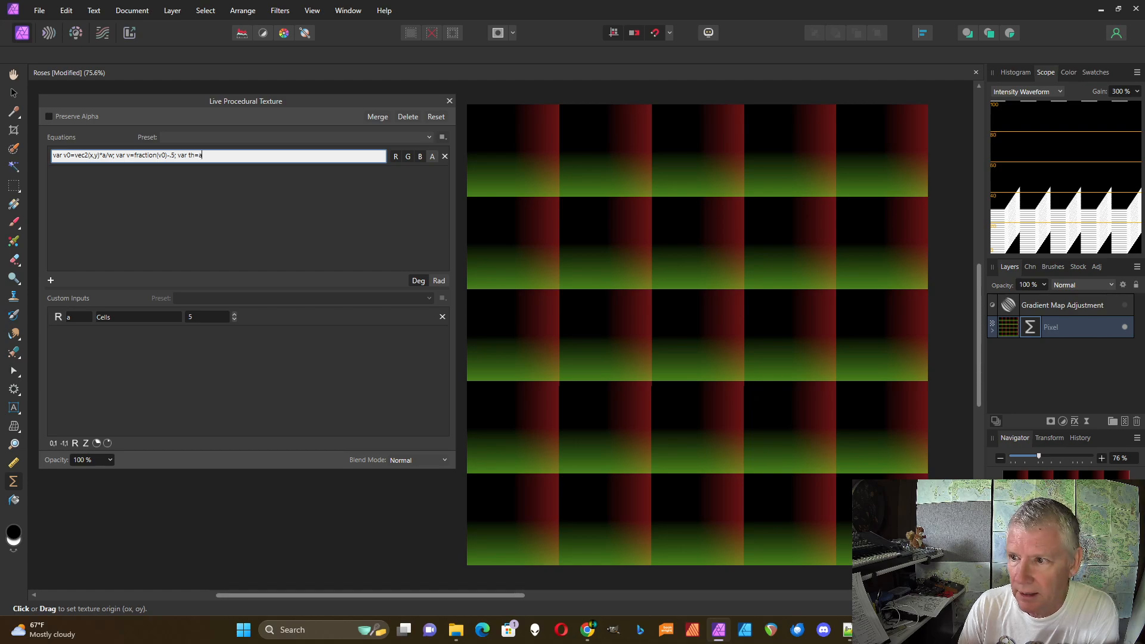
{"action": "type", "text": "tan2(v."}
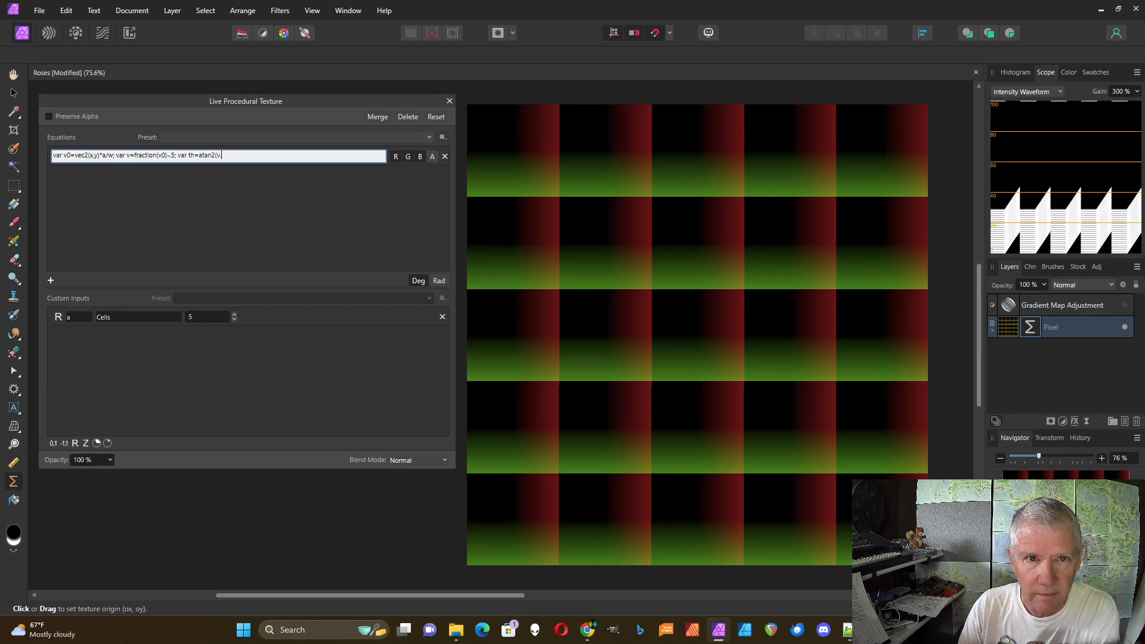
{"action": "type", "text": "y"}
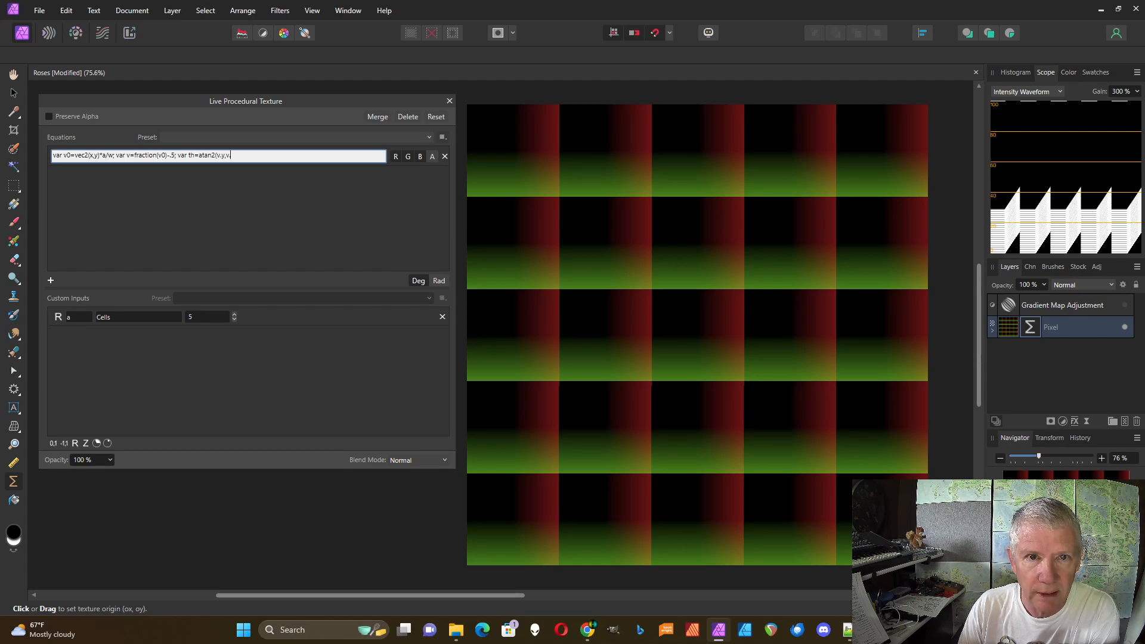
{"action": "type", "text": ",v.x);"}
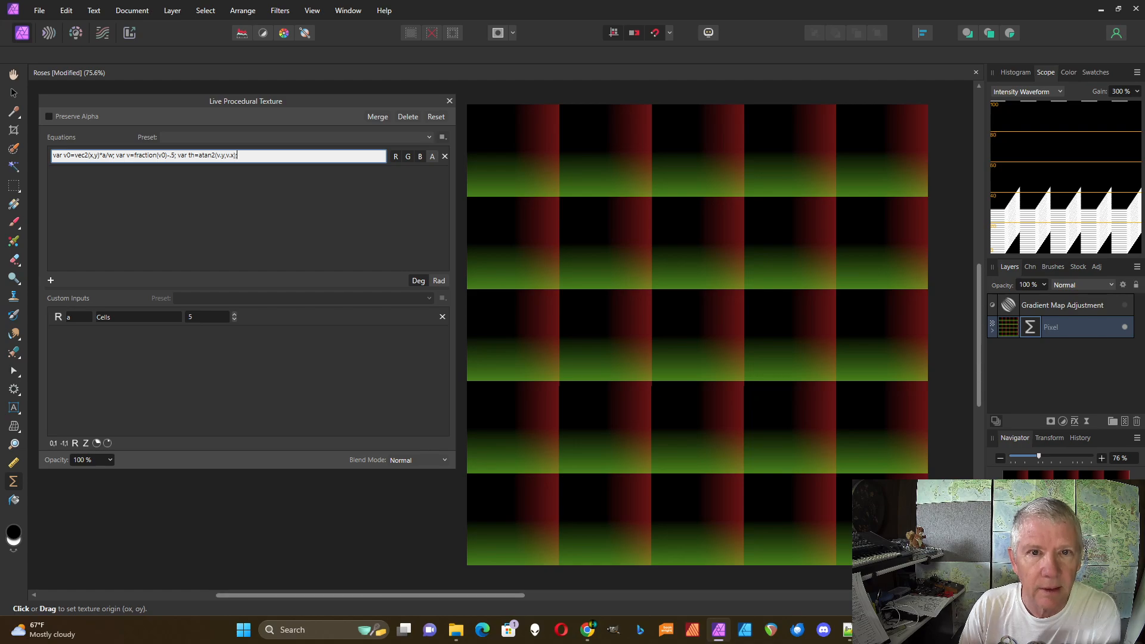
{"action": "type", "text": " th"}
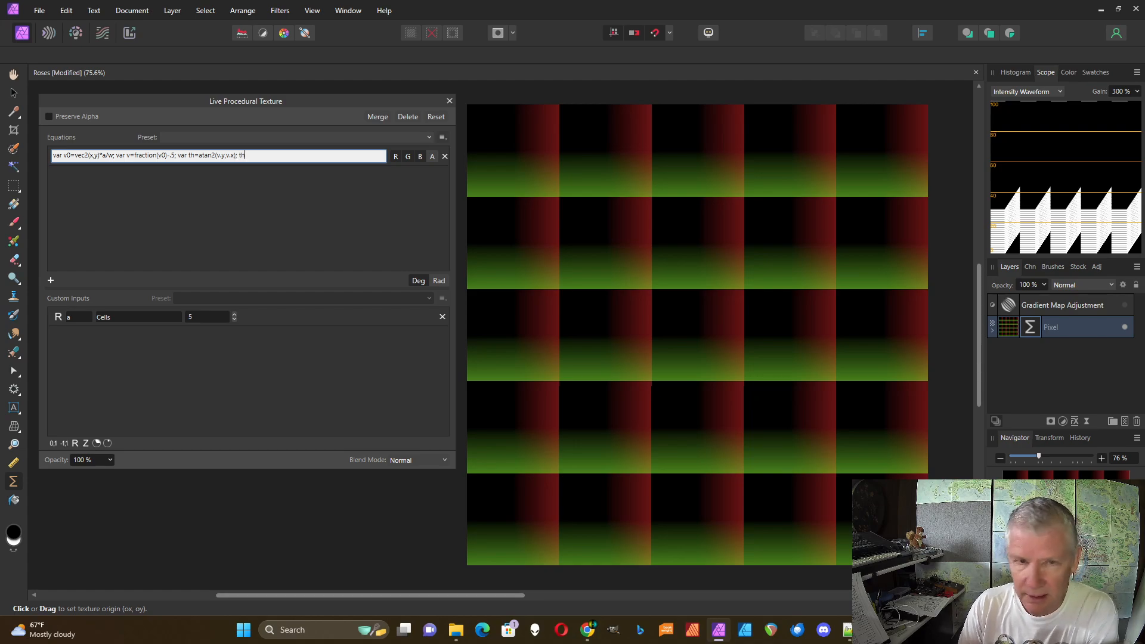
{"action": "key", "text": "Return"}
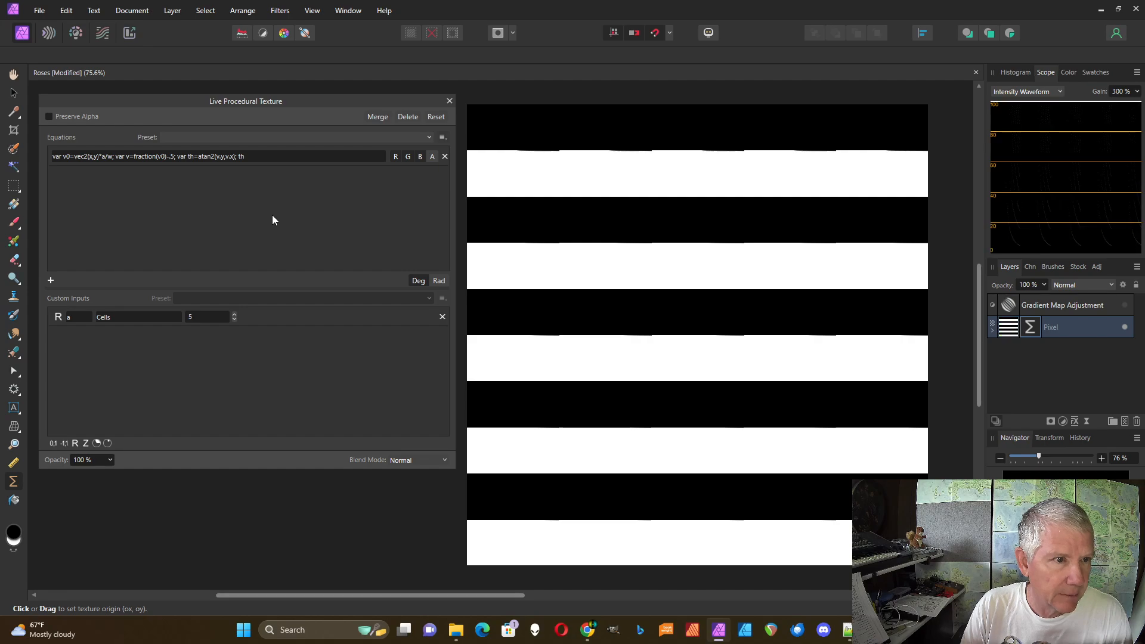
- Lower the Cells custom input to 1
{"action": "left_click", "coordinate": [234, 319]}
{"action": "left_click", "coordinate": [234, 320]}
{"action": "left_click", "coordinate": [234, 319]}
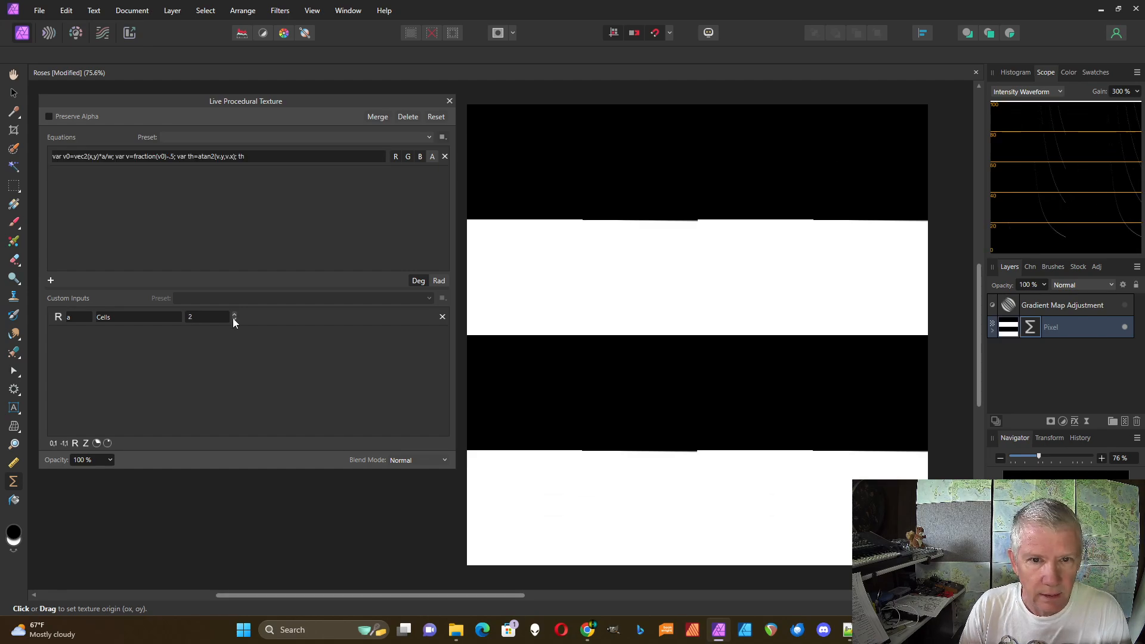
{"action": "left_click", "coordinate": [234, 320]}
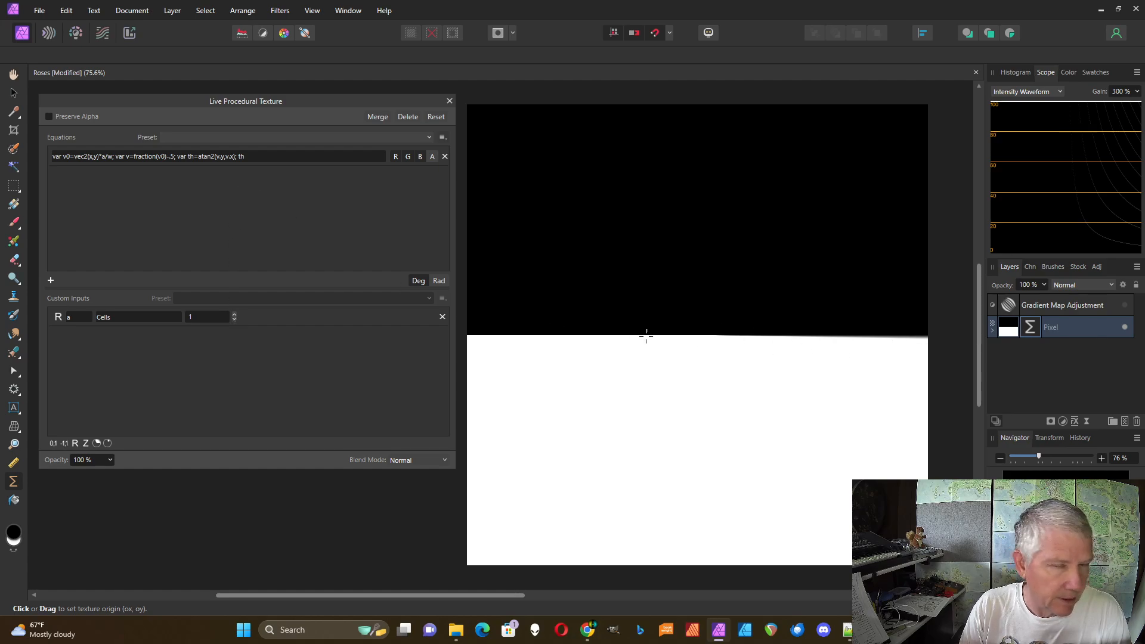
- Change the equation's final th output to cos(th)
{"action": "left_click", "coordinate": [249, 155]}
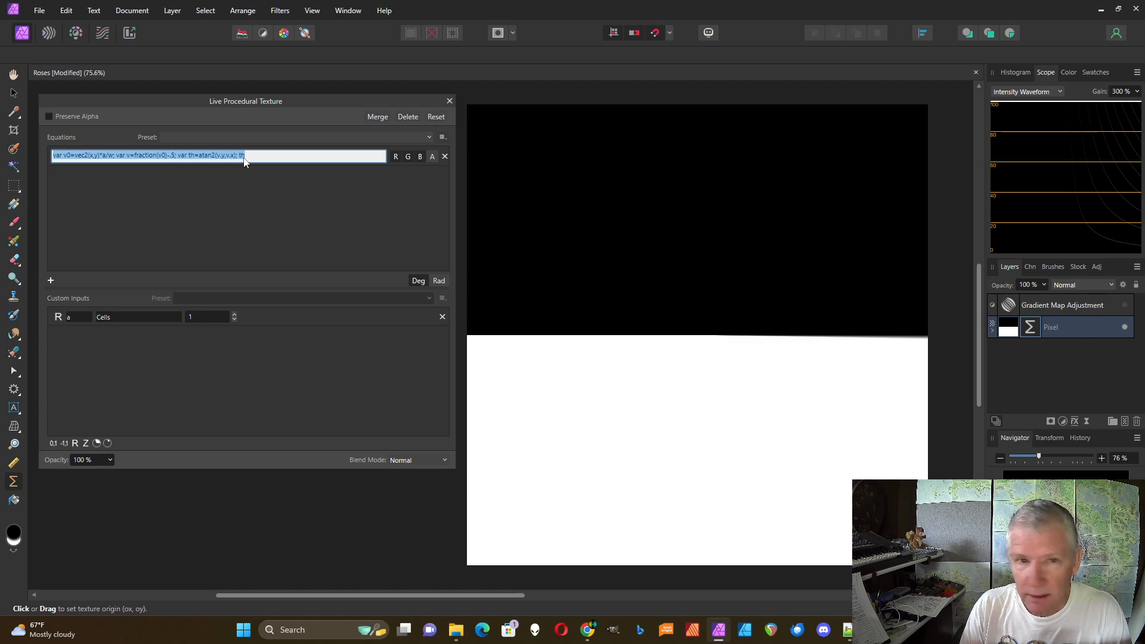
{"action": "left_click", "coordinate": [239, 156]}
{"action": "type", "text": "co"}
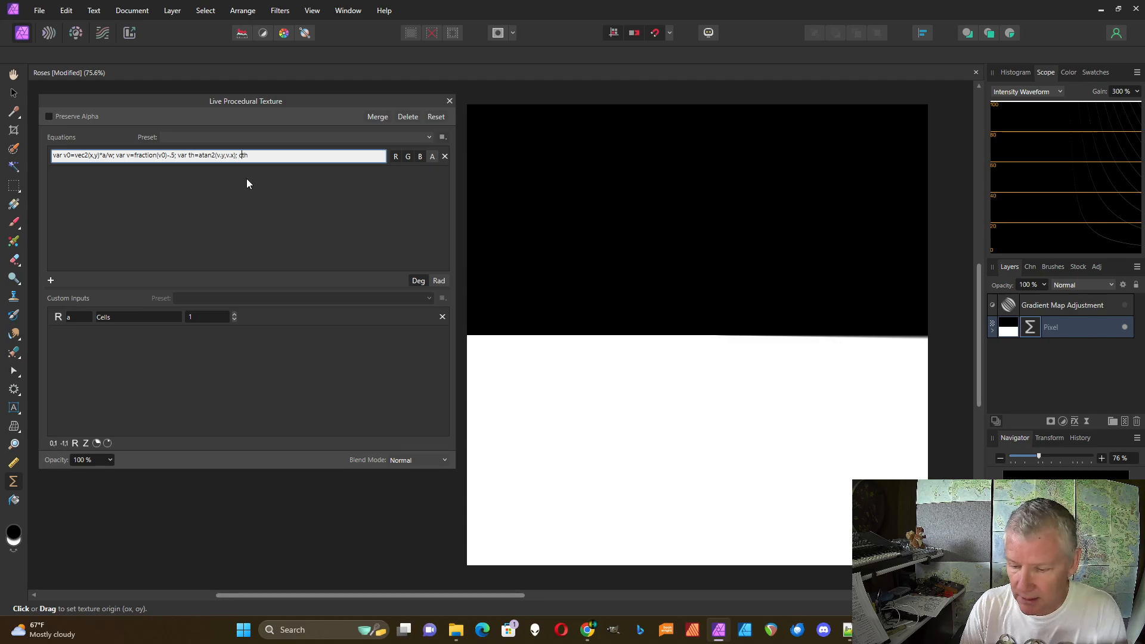
{"action": "type", "text": "s(th"}
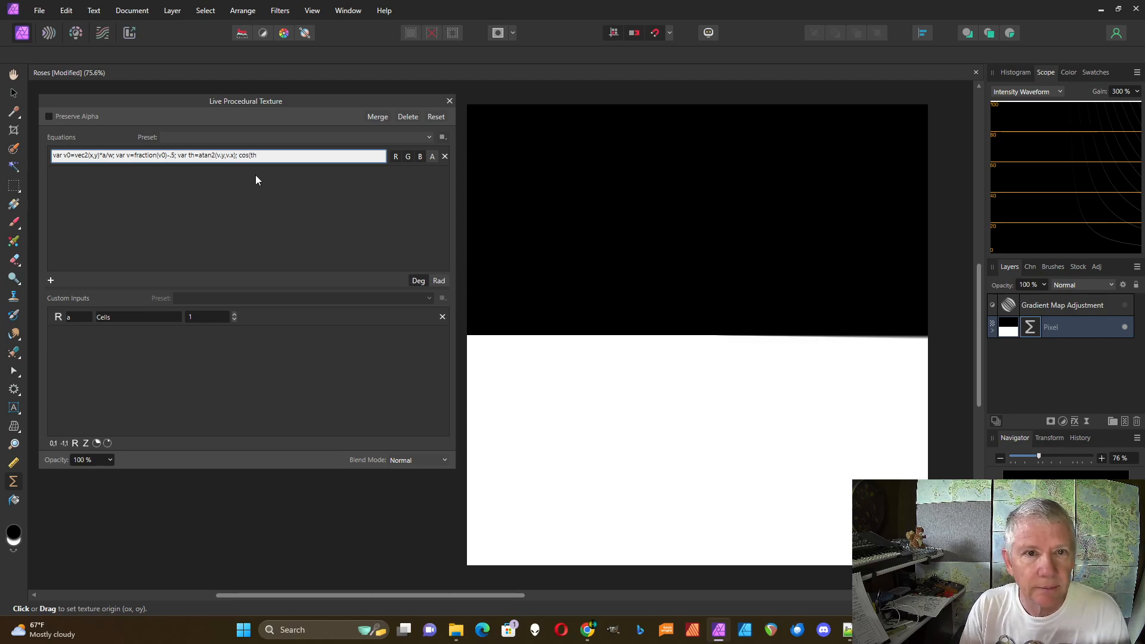
{"action": "type", "text": ")"}
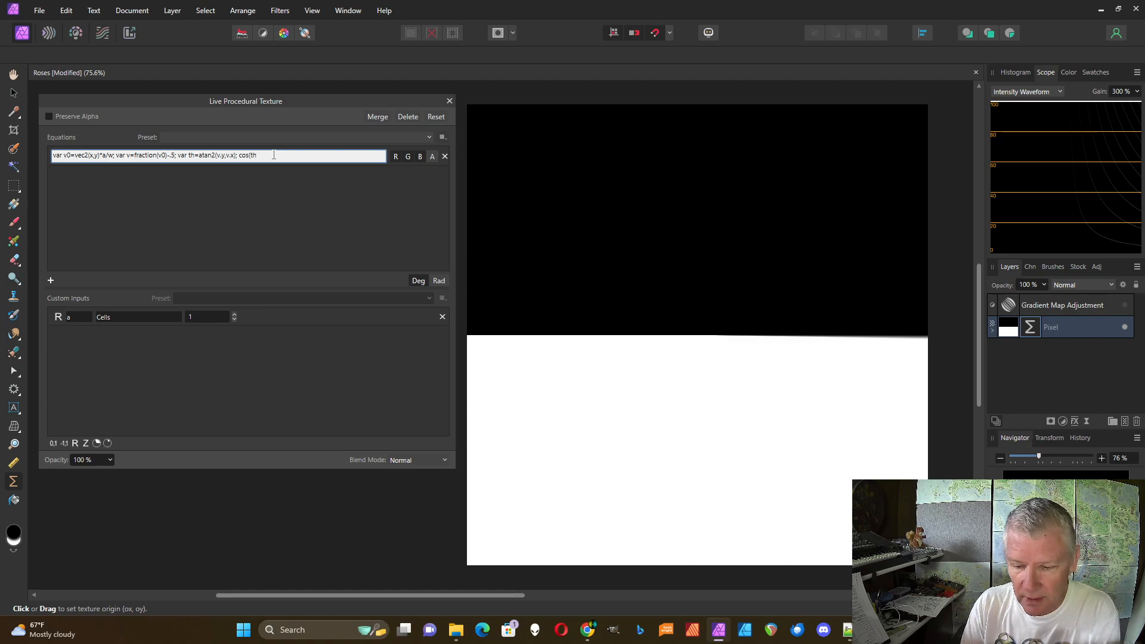
{"action": "key", "text": "Return"}
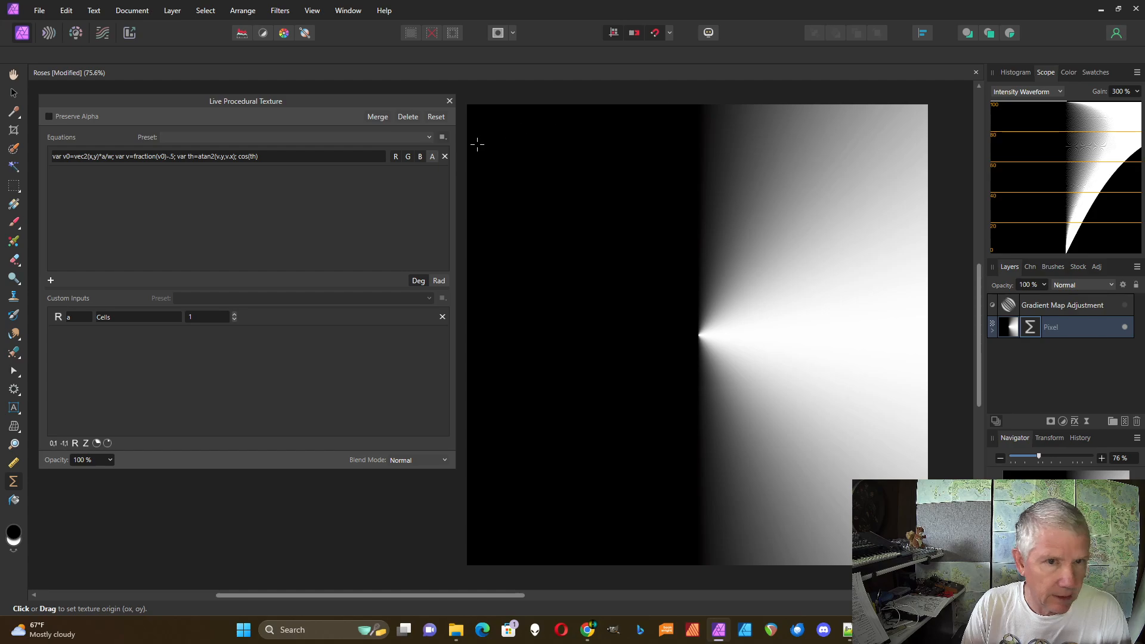
- Add a real-number custom input named pi, label it Petals and set it to 3
{"action": "left_click", "coordinate": [75, 445]}
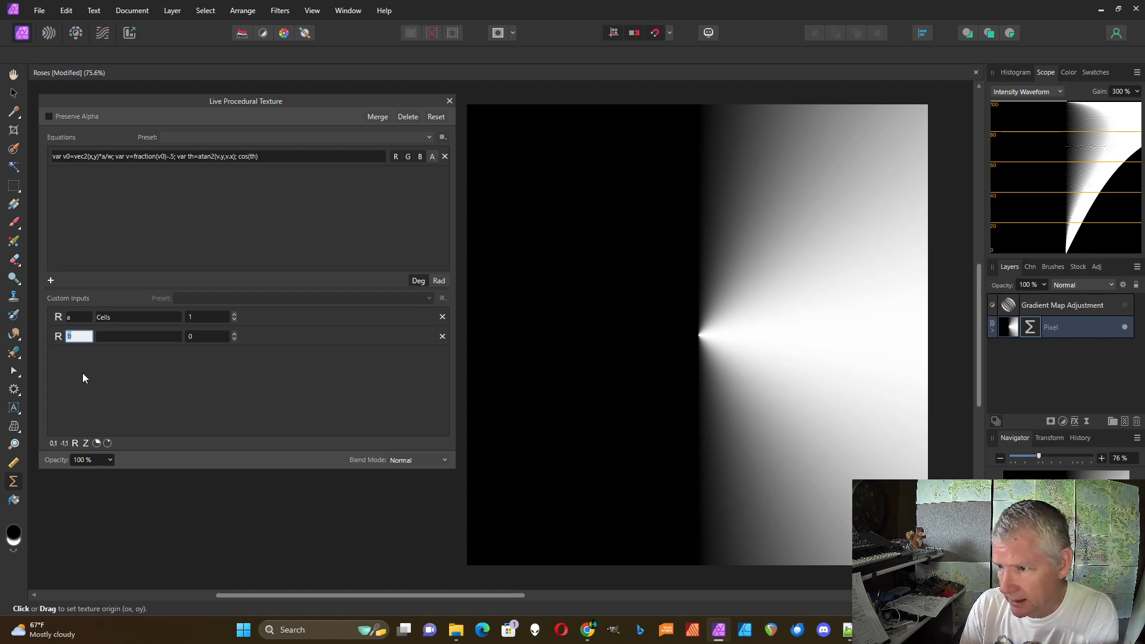
{"action": "type", "text": "p"}
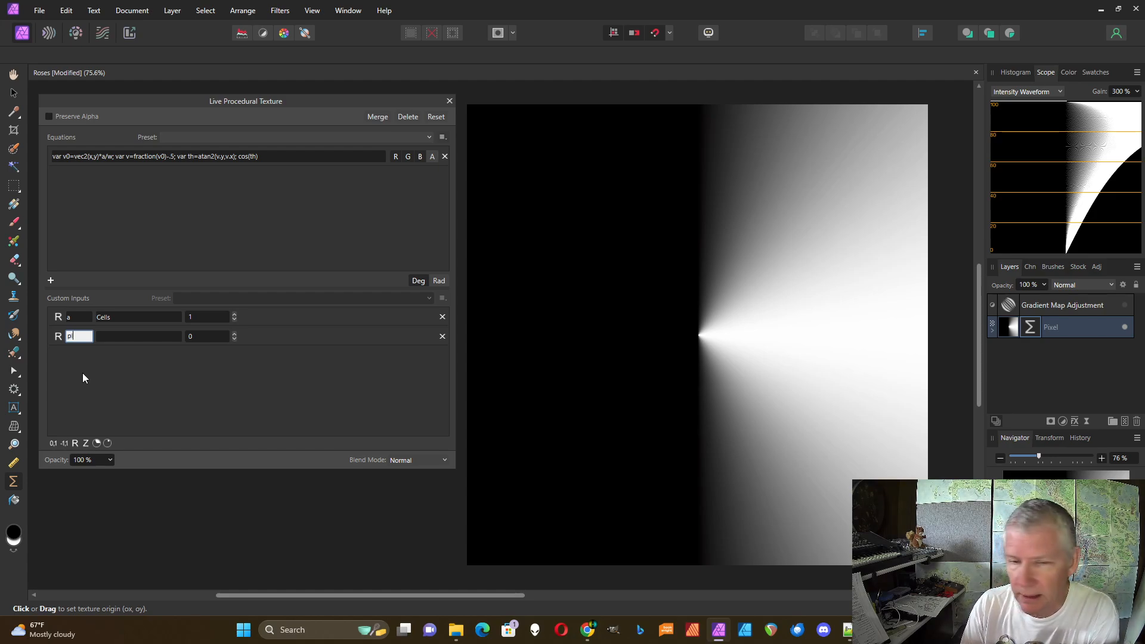
{"action": "type", "text": "i"}
{"action": "left_click", "coordinate": [119, 338]}
{"action": "type", "text": "Petal"}
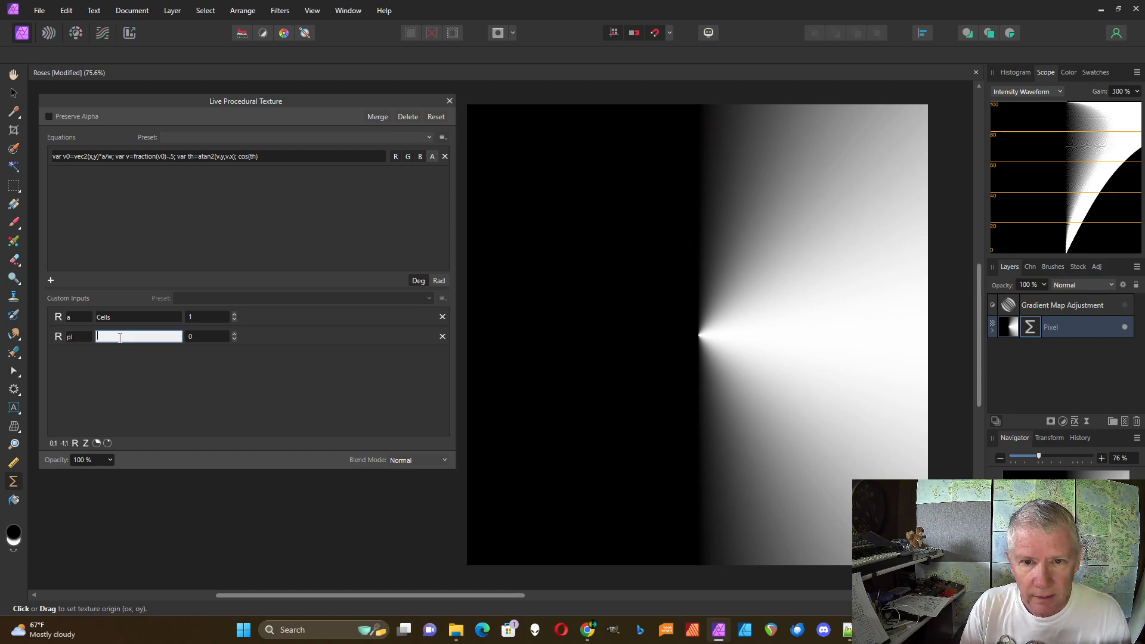
{"action": "type", "text": "s"}
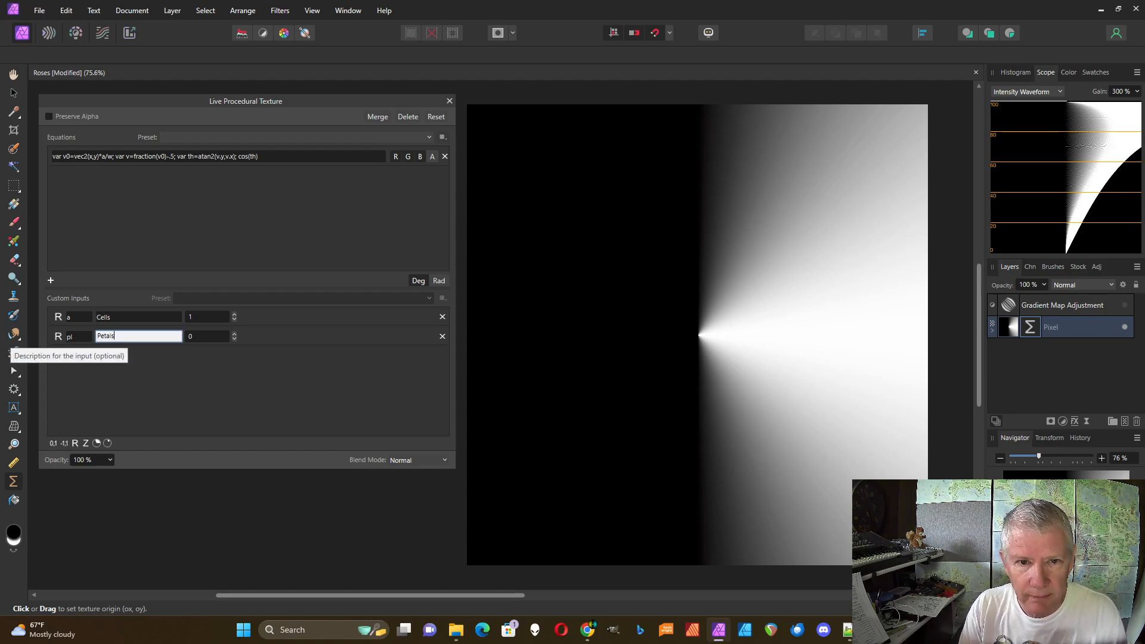
{"action": "left_click", "coordinate": [234, 334]}
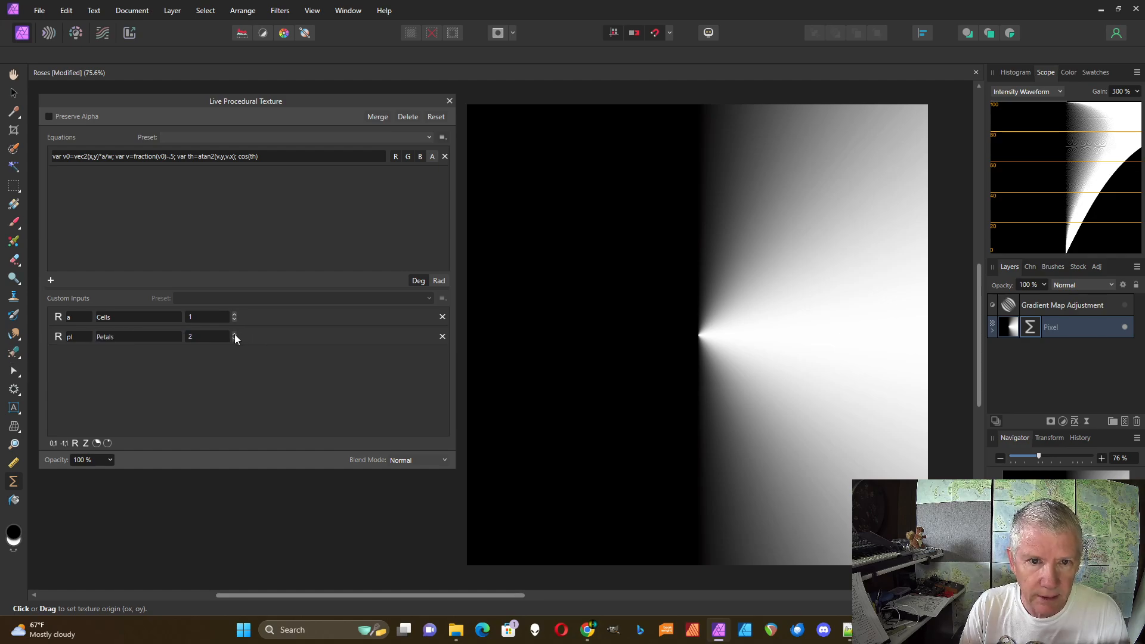
- Multiply the angle by the Petals input in the cosine so the output reads cos(th*pi)
{"action": "left_click", "coordinate": [256, 157]}
{"action": "left_click", "coordinate": [256, 157]}
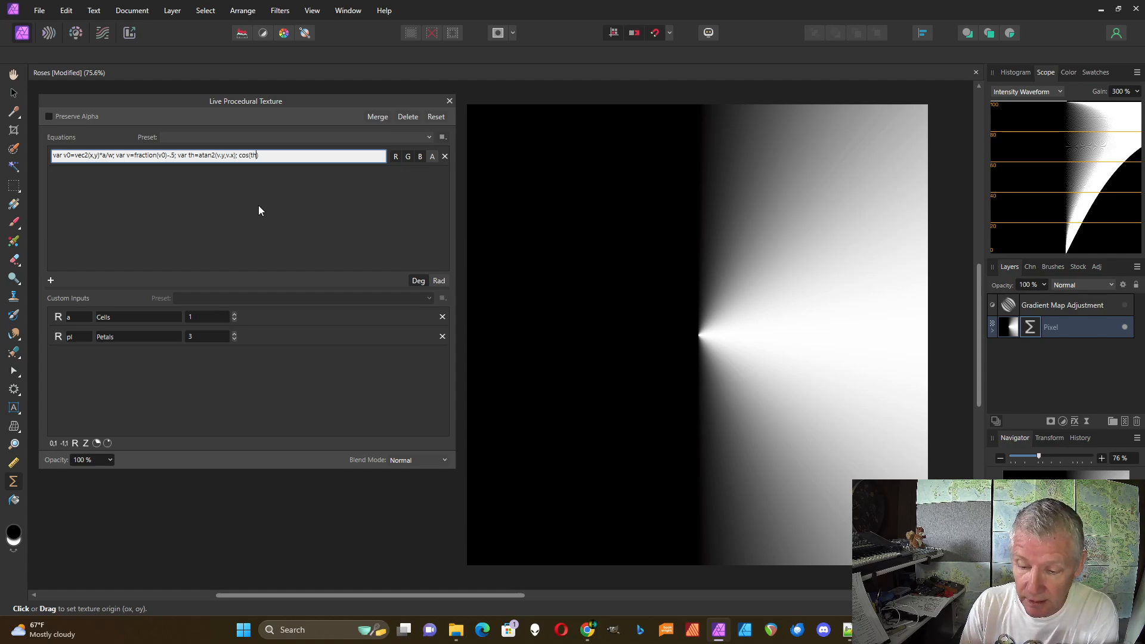
{"action": "type", "text": "*p"}
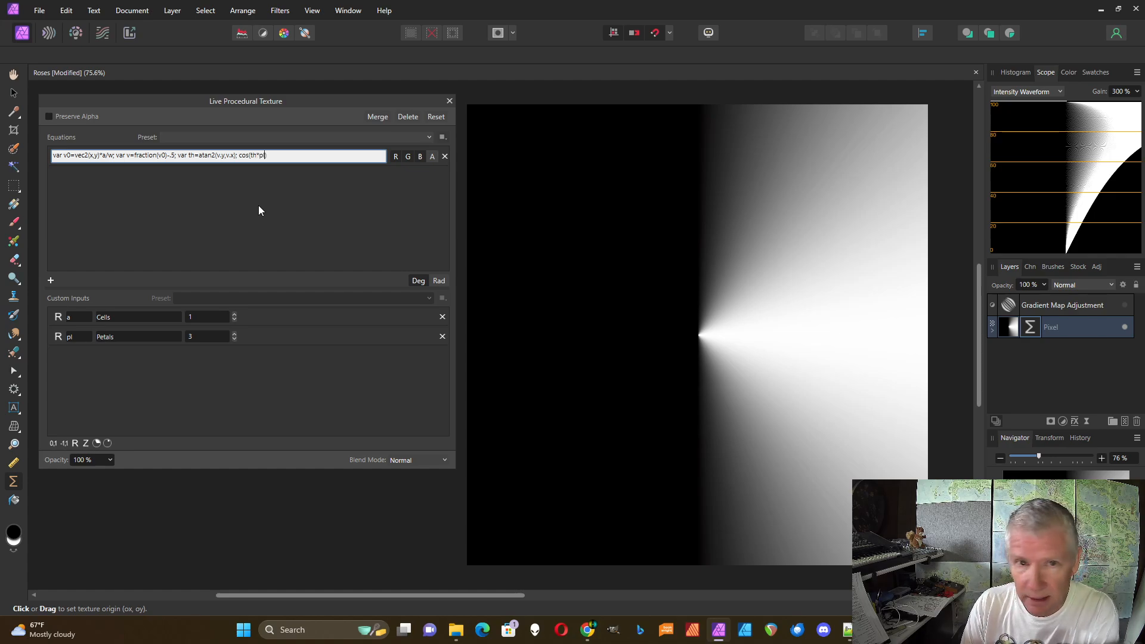
{"action": "type", "text": "l"}
{"action": "key", "text": "Return"}
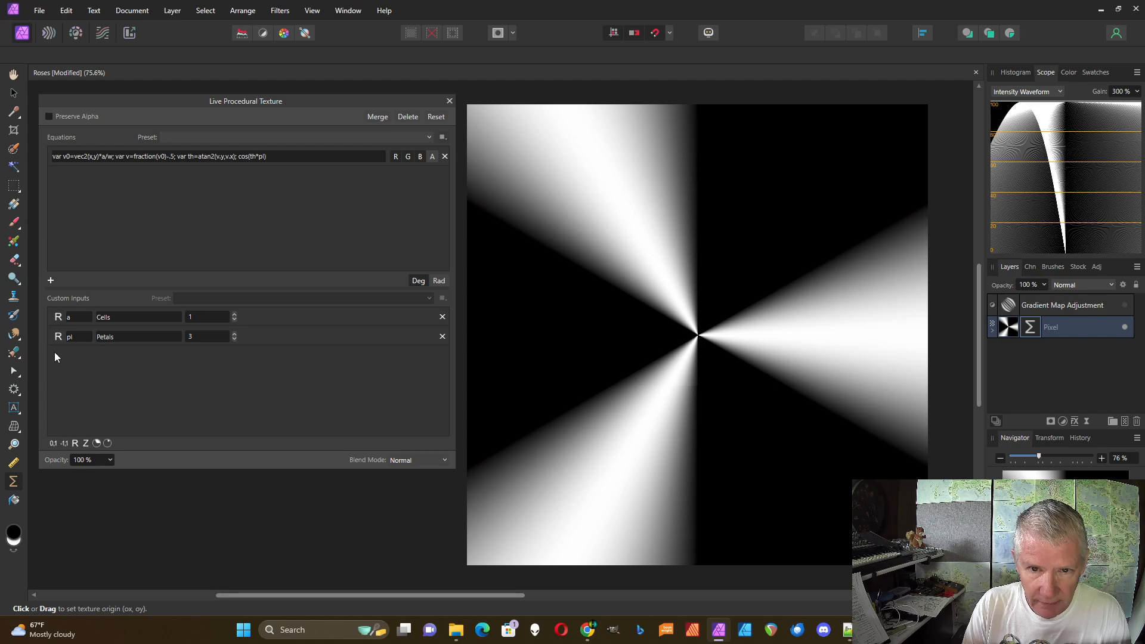
- Add a real-number custom input named d, label it Divisor and set it to 2
{"action": "left_click", "coordinate": [73, 443]}
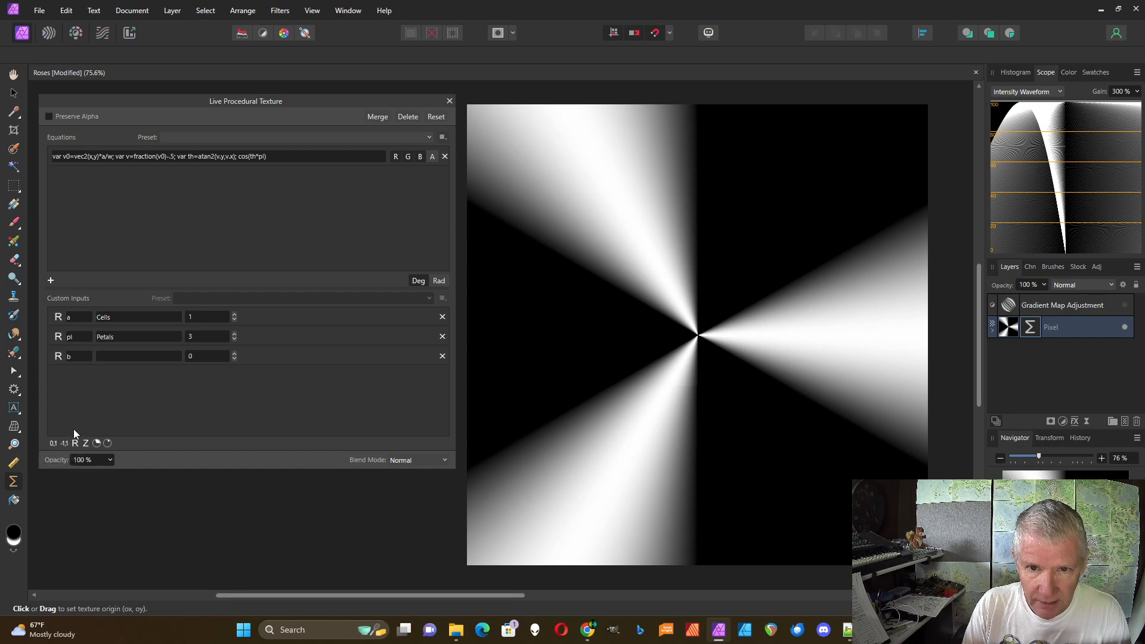
{"action": "double_click", "coordinate": [74, 356]}
{"action": "type", "text": "d"}
{"action": "key", "text": "Return"}
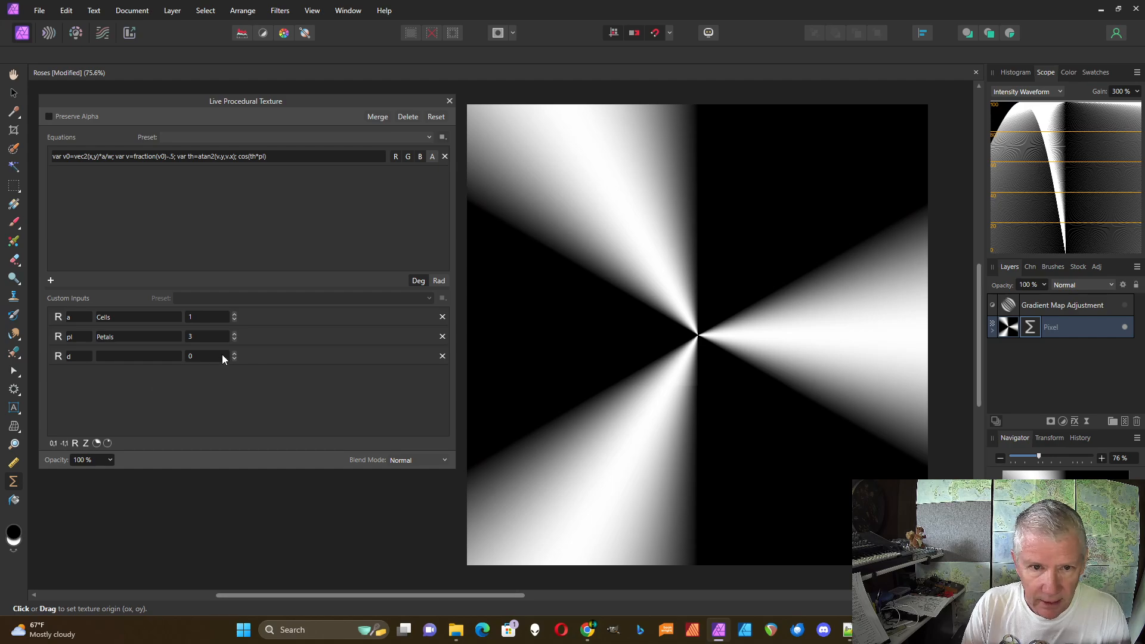
{"action": "left_click", "coordinate": [128, 355]}
{"action": "type", "text": "D"}
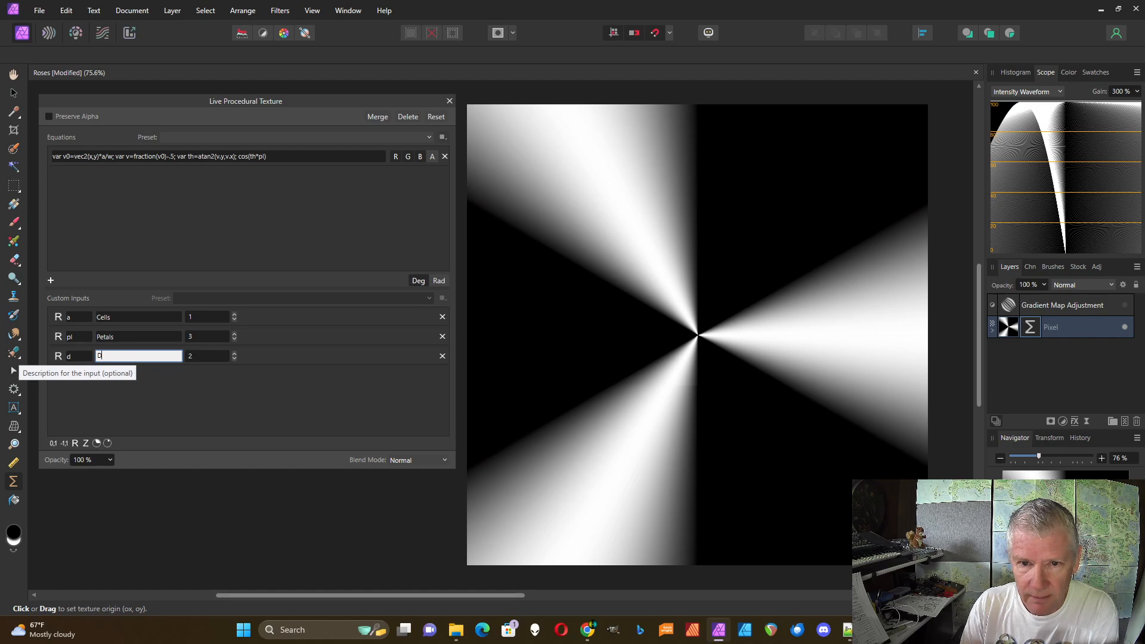
{"action": "type", "text": "ivisor"}
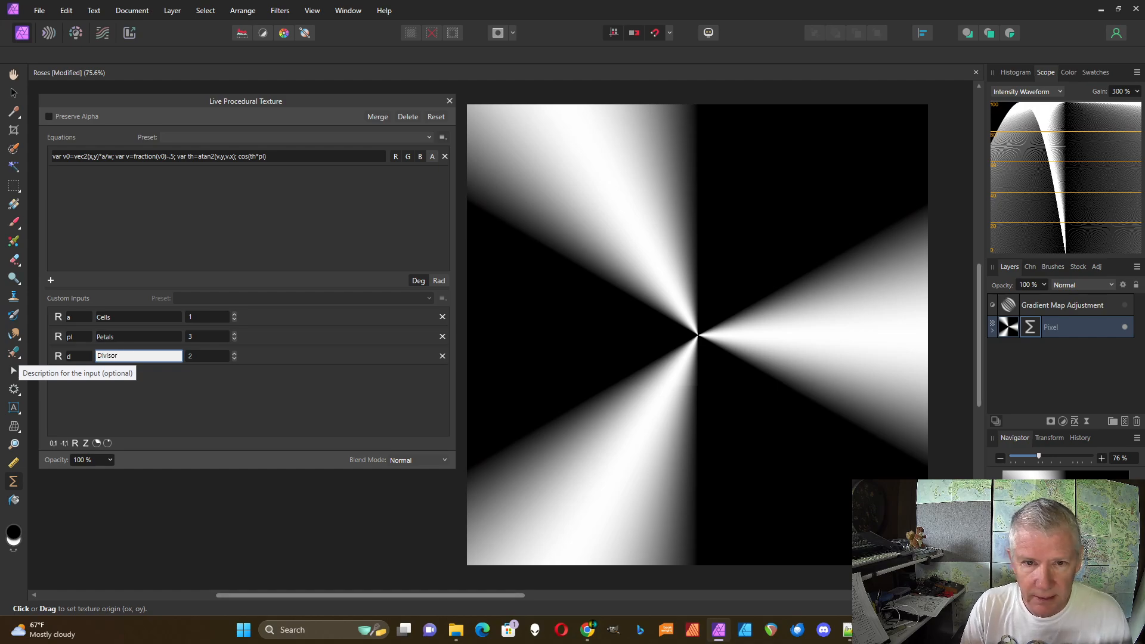
{"action": "key", "text": "Return"}
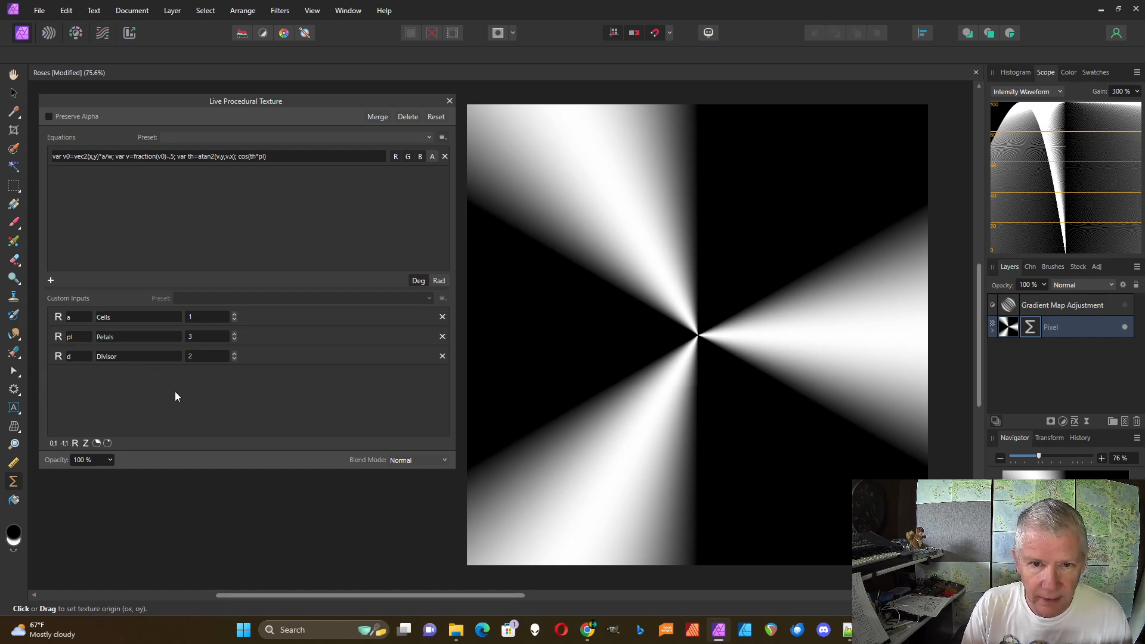
- Divide the cosine's argument by the Divisor input so the output reads cos(th*pi/d)
{"action": "left_click", "coordinate": [264, 157]}
{"action": "left_click", "coordinate": [264, 158]}
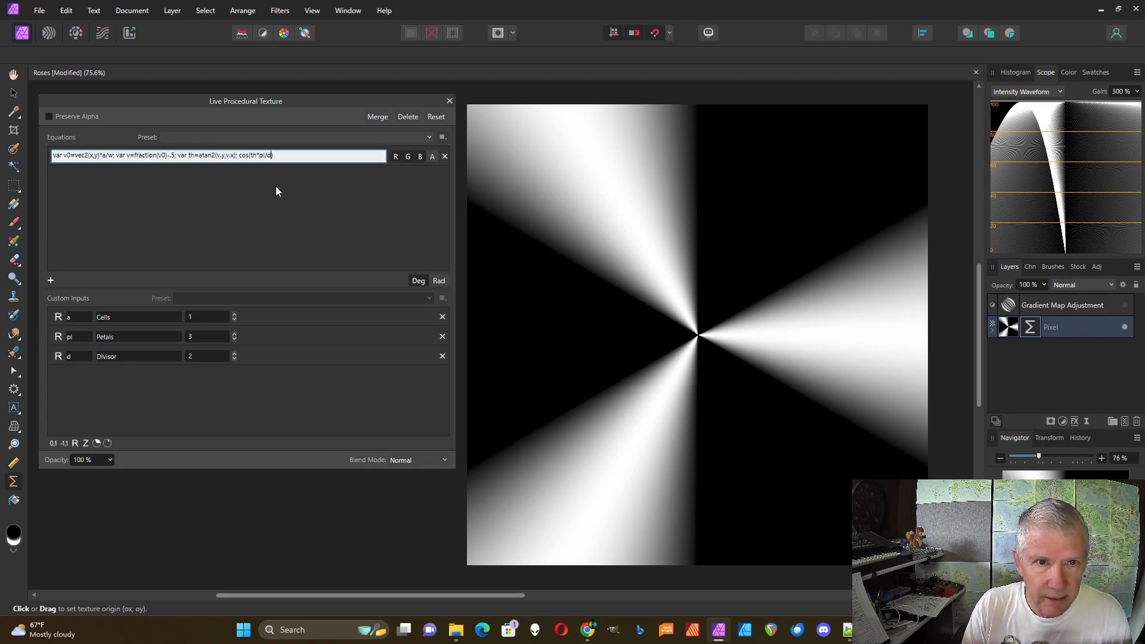
{"action": "type", "text": "/d"}
{"action": "key", "text": "Return"}
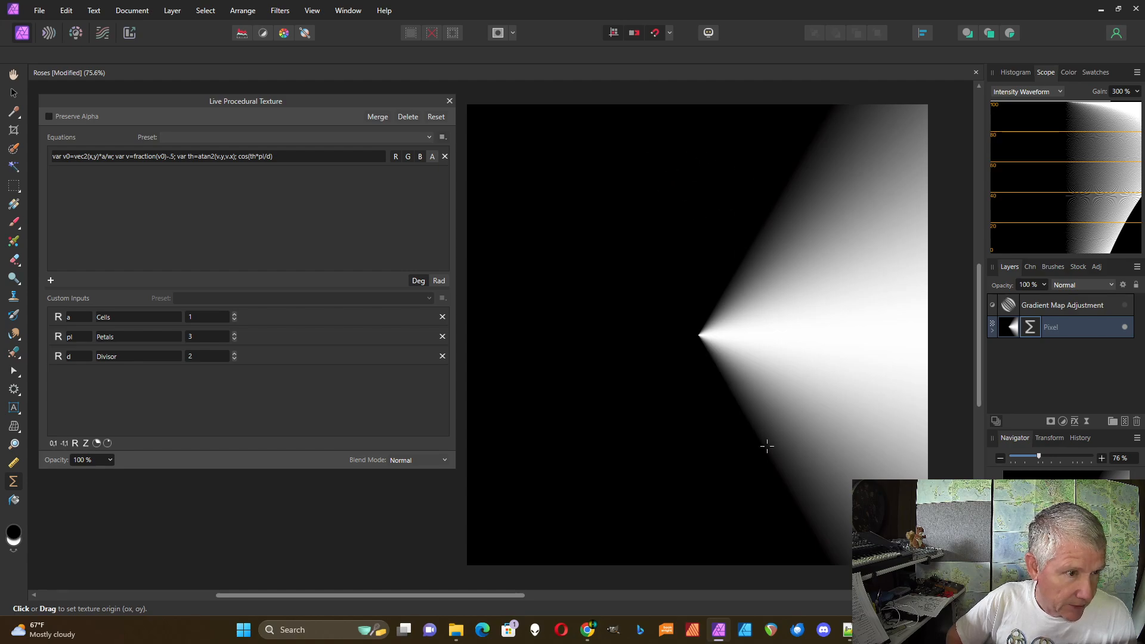
- Add 1 to the cosine term so the equation's output reads cos(th*pi/d)+1
{"action": "left_click", "coordinate": [282, 156]}
{"action": "left_click", "coordinate": [282, 158]}
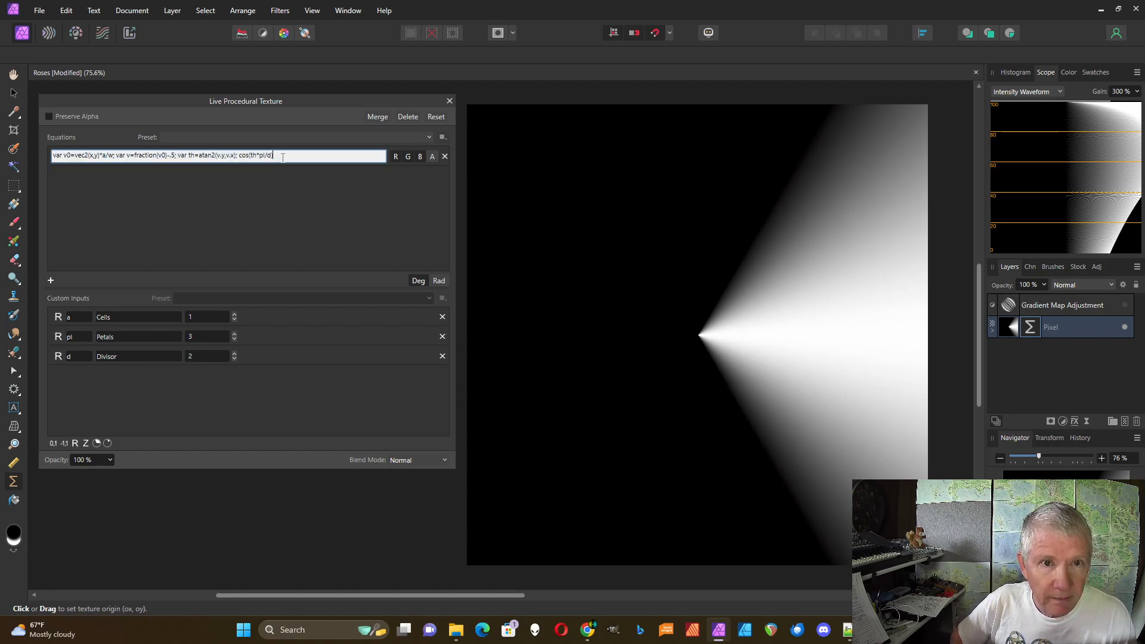
{"action": "type", "text": "+"}
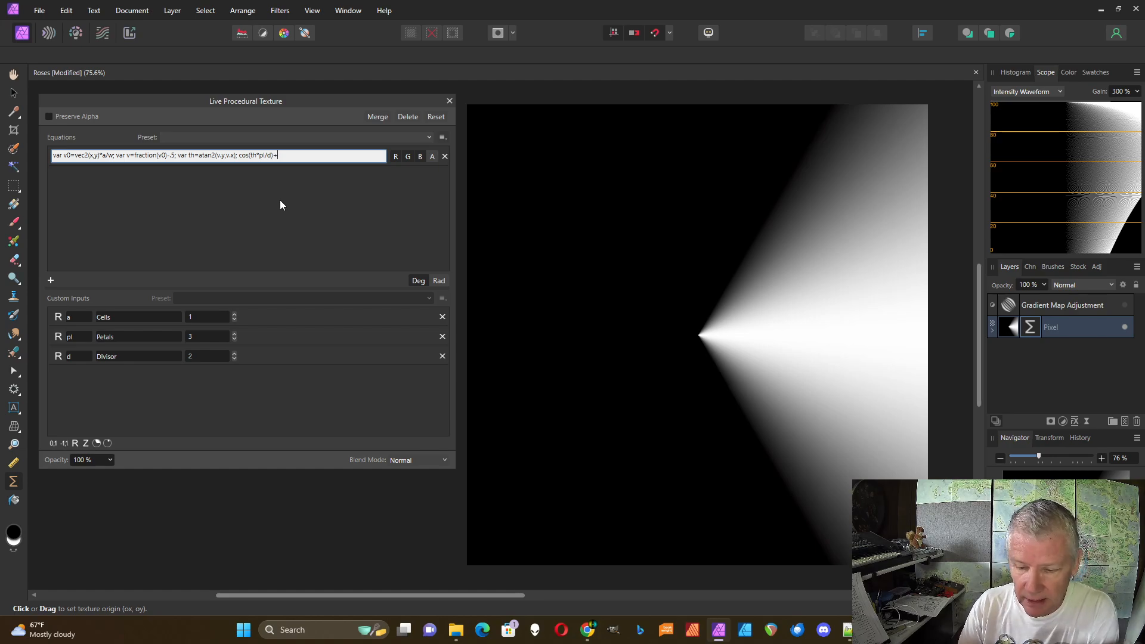
{"action": "type", "text": "1"}
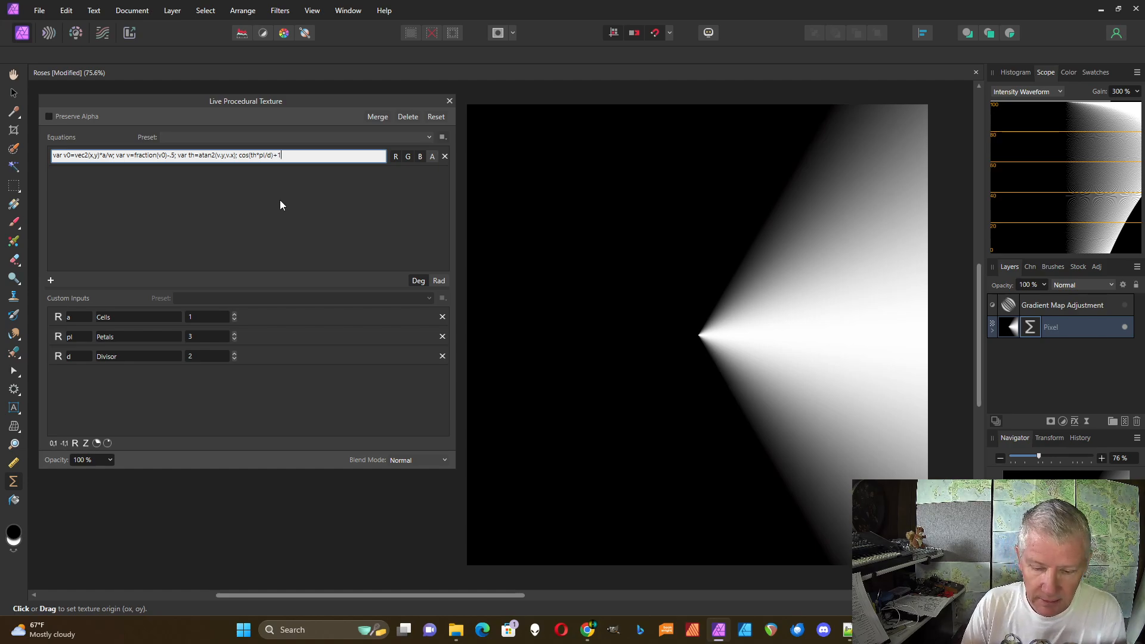
{"action": "key", "text": "Return"}
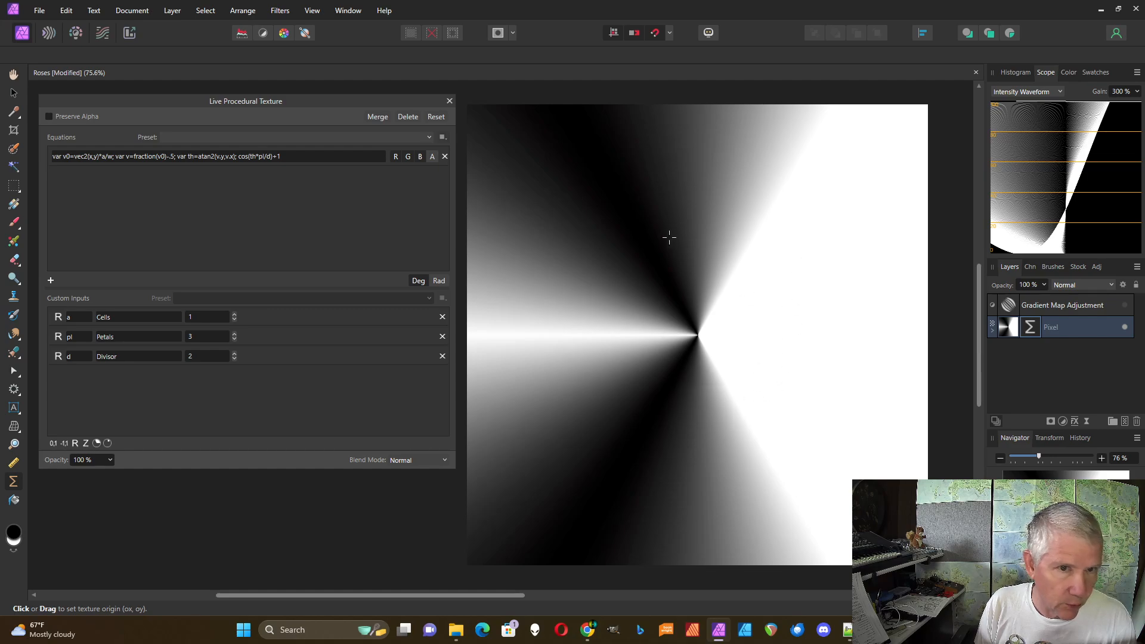
- Parenthesize the cosine sum and multiply it by .5 so the equation's output reads (cos(th*pi/d)+1)*.5
{"action": "left_click", "coordinate": [240, 155]}
{"action": "left_click", "coordinate": [239, 155]}
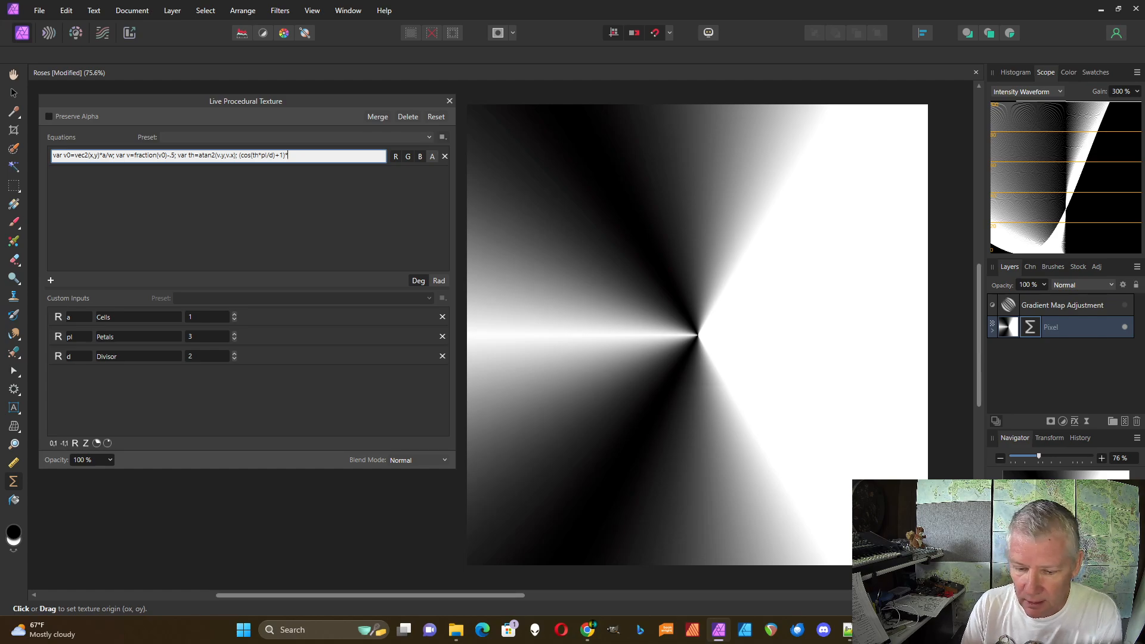
{"action": "left_click", "coordinate": [308, 202]}
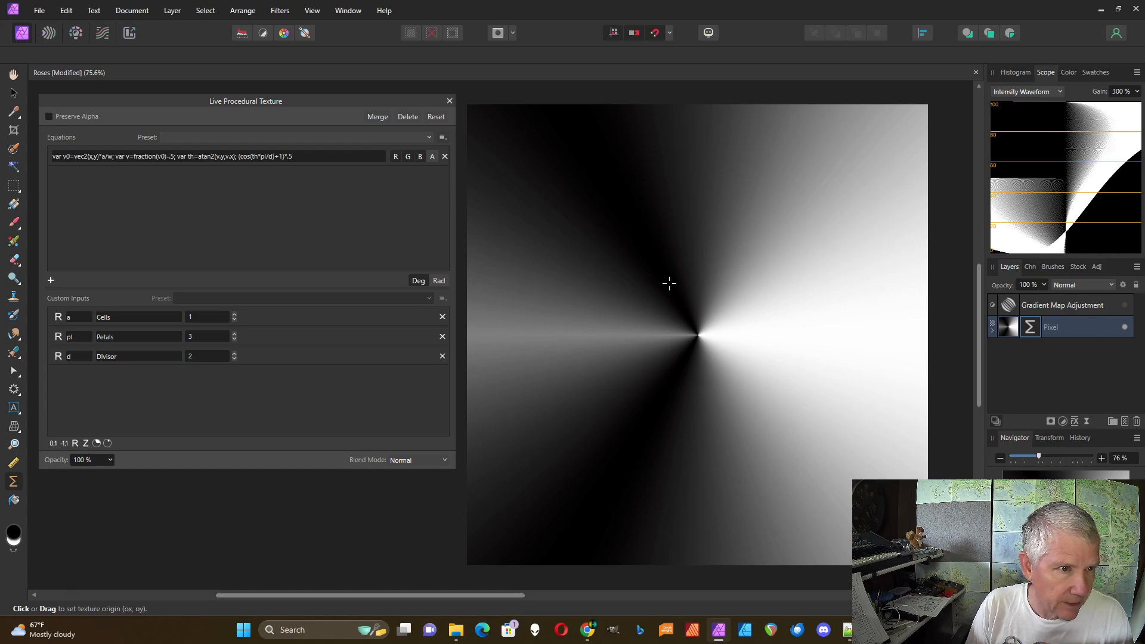
- Remove the added 1 and the .5 factor, and make the output the absolute value abs(cos(th*pi/d))
{"action": "left_click", "coordinate": [295, 156]}
{"action": "left_click", "coordinate": [297, 156]}
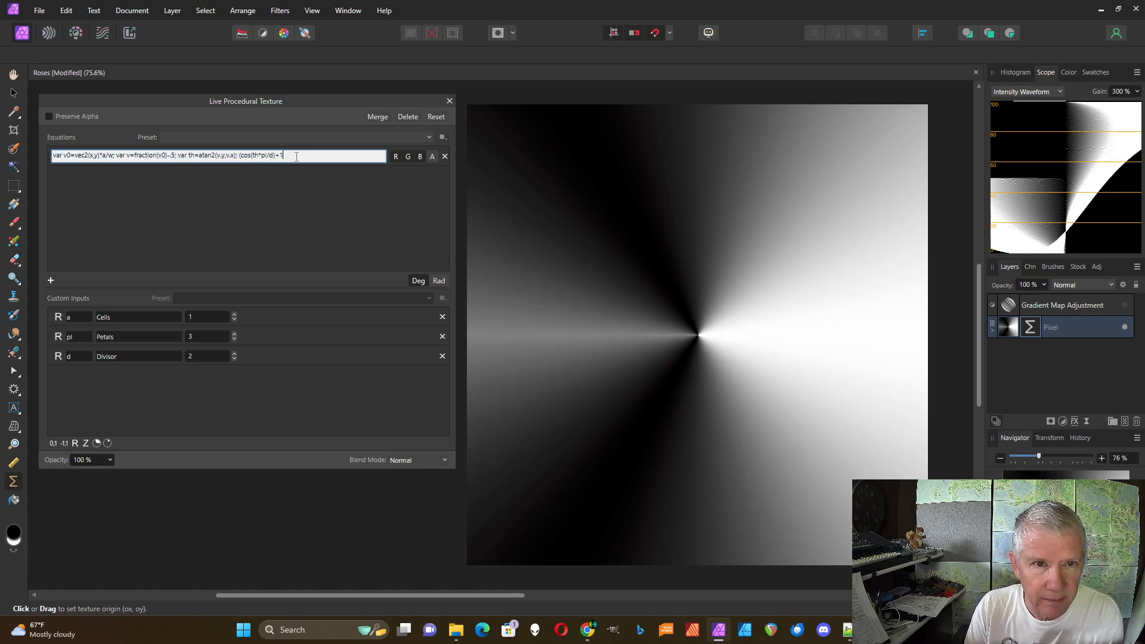
{"action": "key", "text": "BackSpace"}
{"action": "key", "text": "BackSpace"}
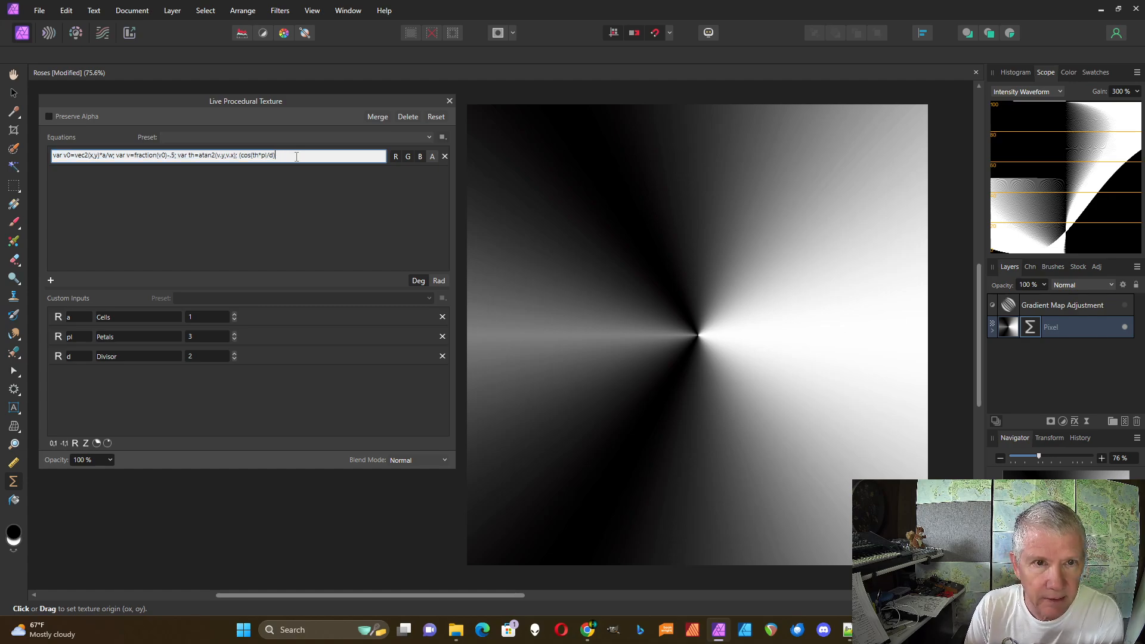
{"action": "left_click", "coordinate": [240, 157]}
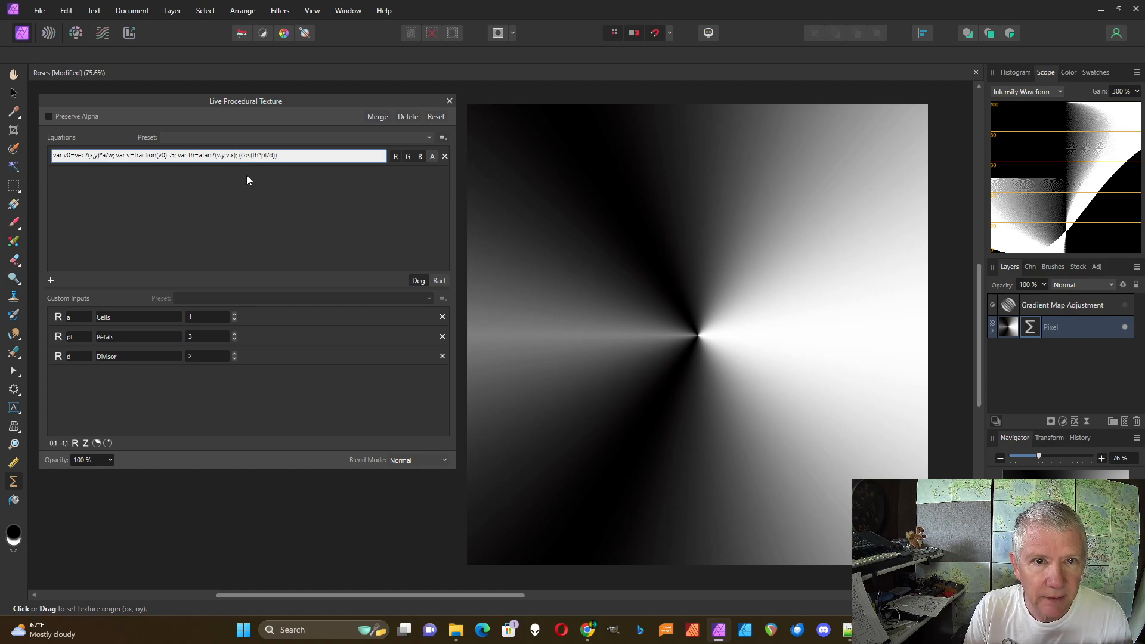
{"action": "type", "text": "abs"}
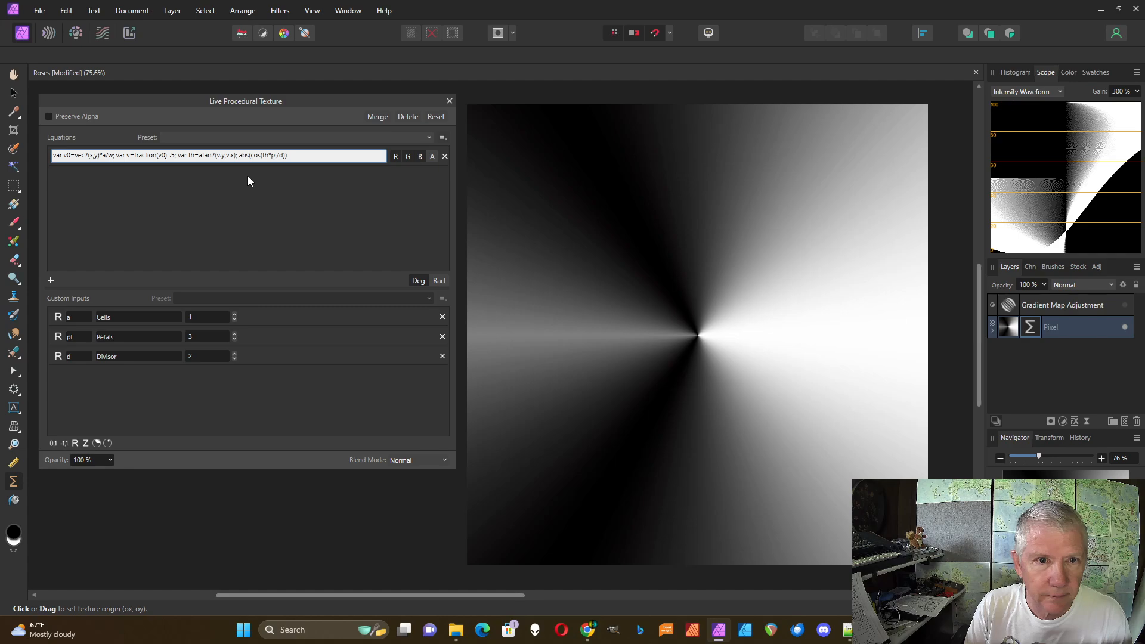
{"action": "type", "text": "("}
{"action": "key", "text": "Return"}
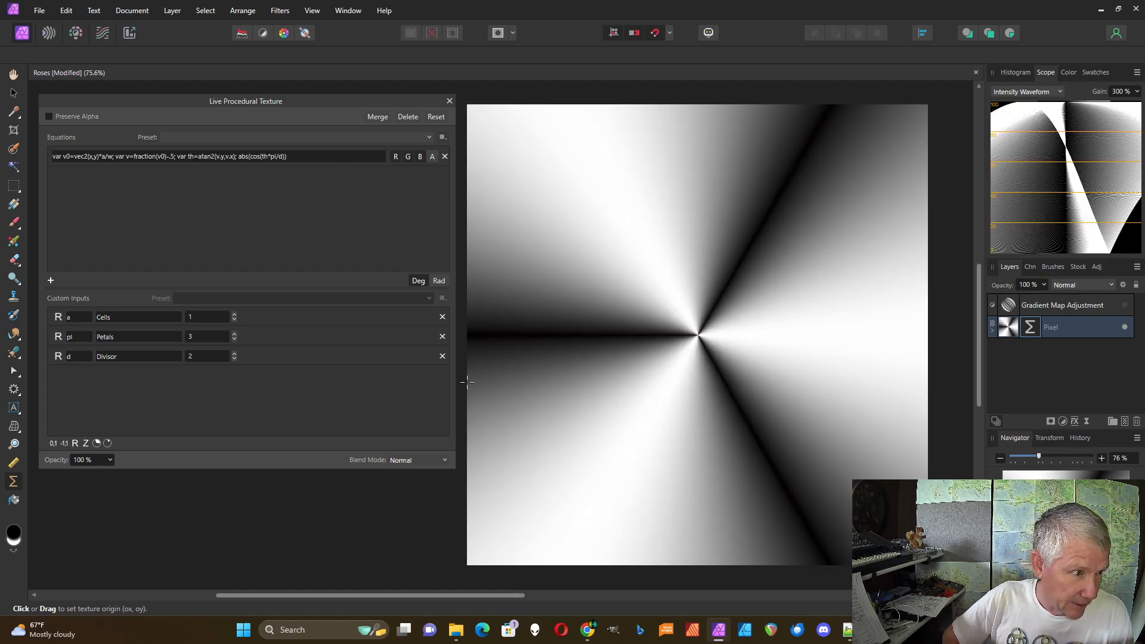
- Wrap the output in a step function with threshold se so it reads step(se,abs(cos(th*pi/d)))
{"action": "left_click", "coordinate": [238, 155]}
{"action": "left_click", "coordinate": [238, 156]}
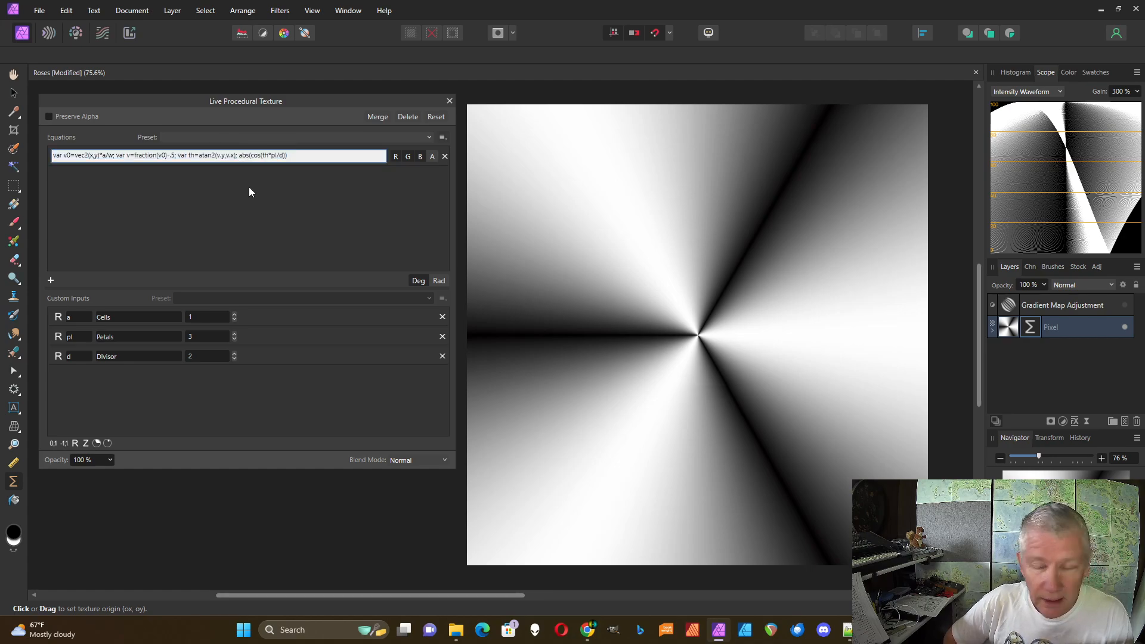
{"action": "type", "text": "step"}
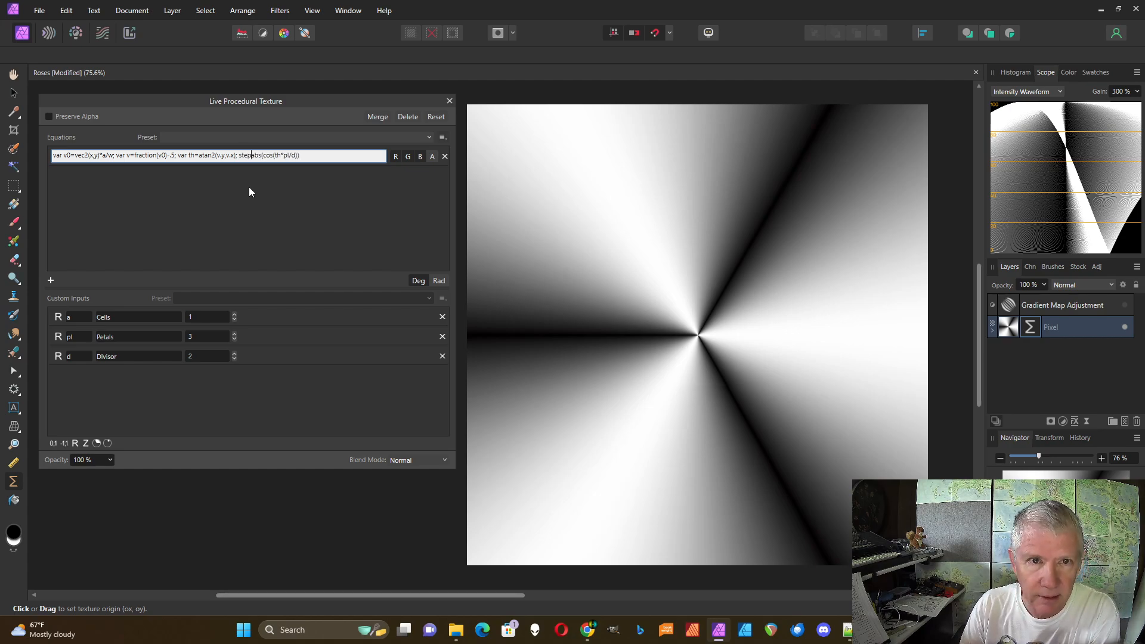
{"action": "type", "text": "("}
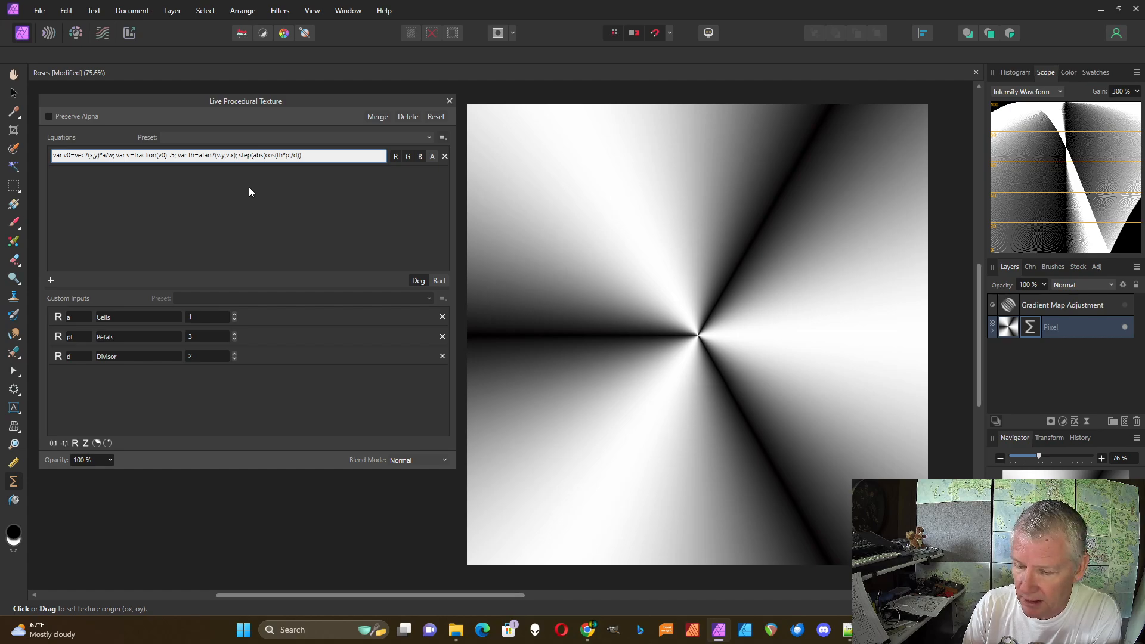
{"action": "type", "text": "(se"}
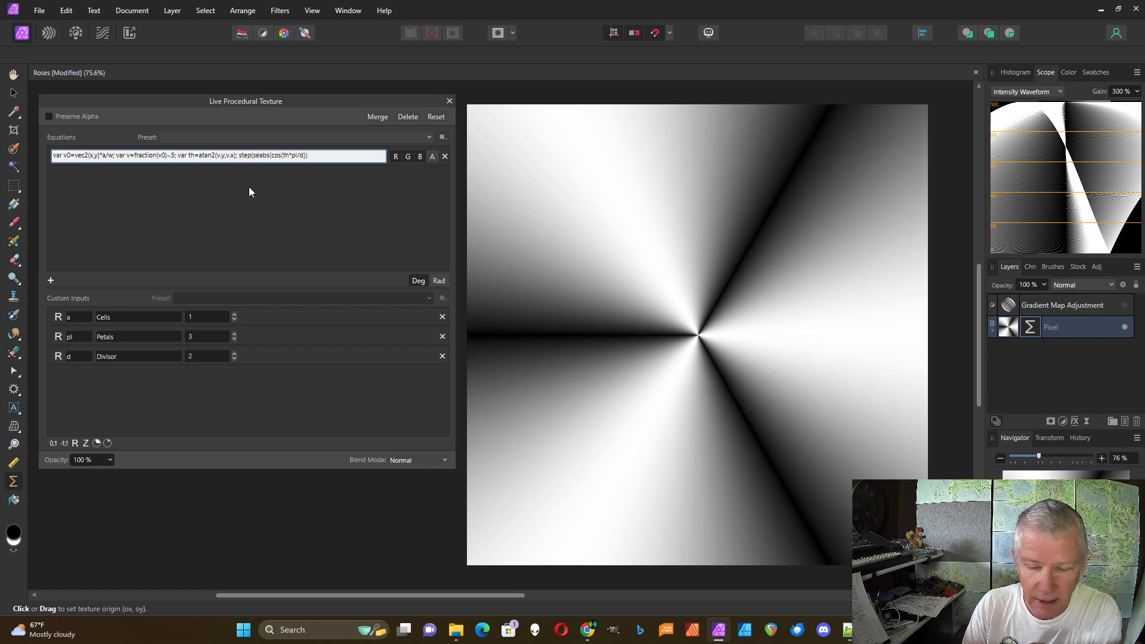
{"action": "type", "text": "."}
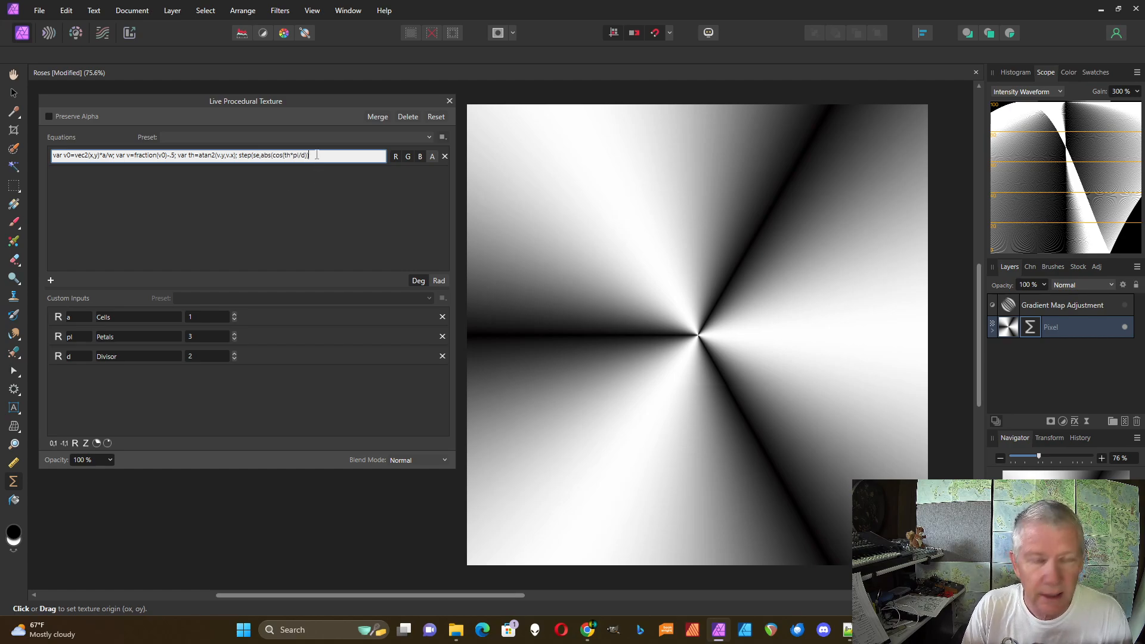
{"action": "type", "text": ")"}
{"action": "key", "text": "Return"}
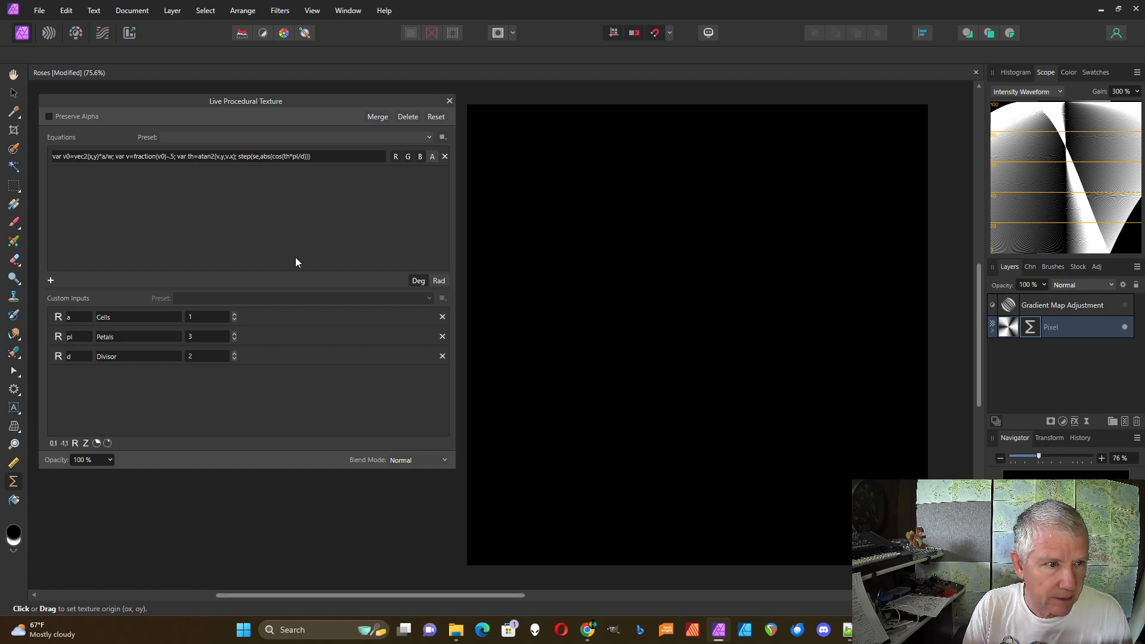
- Add a 0-to-1 custom input named se, label it Smooth Edge and lower it to about 40% of its range
{"action": "left_click", "coordinate": [54, 442]}
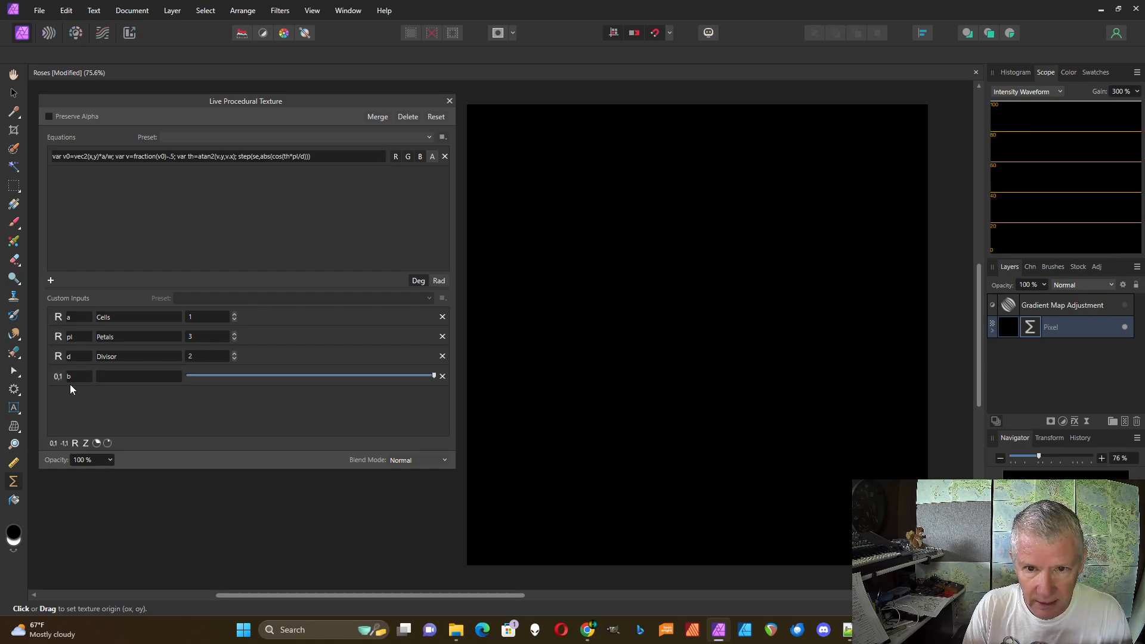
{"action": "type", "text": "se"}
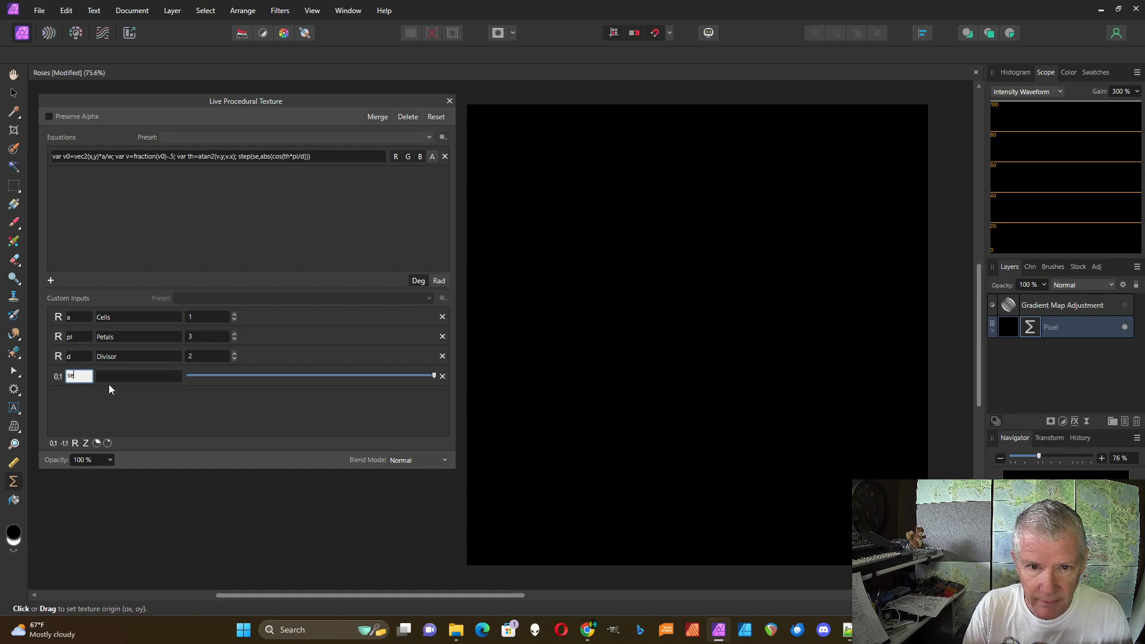
{"action": "left_click", "coordinate": [105, 380]}
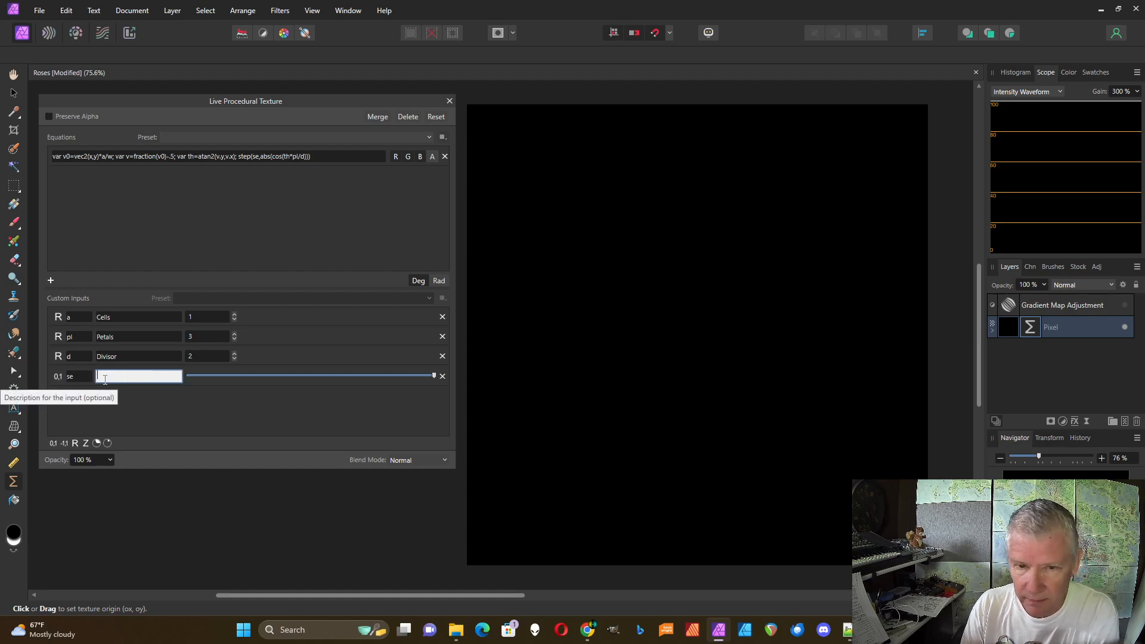
{"action": "type", "text": "Smooth"}
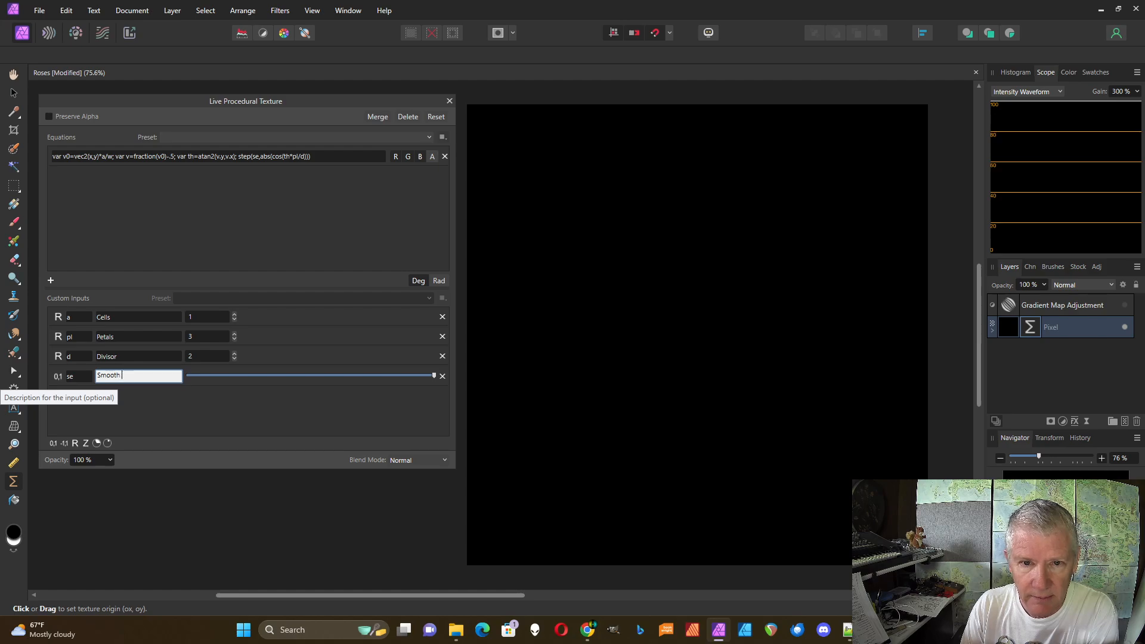
{"action": "type", "text": " Edge"}
{"action": "key", "text": "Return"}
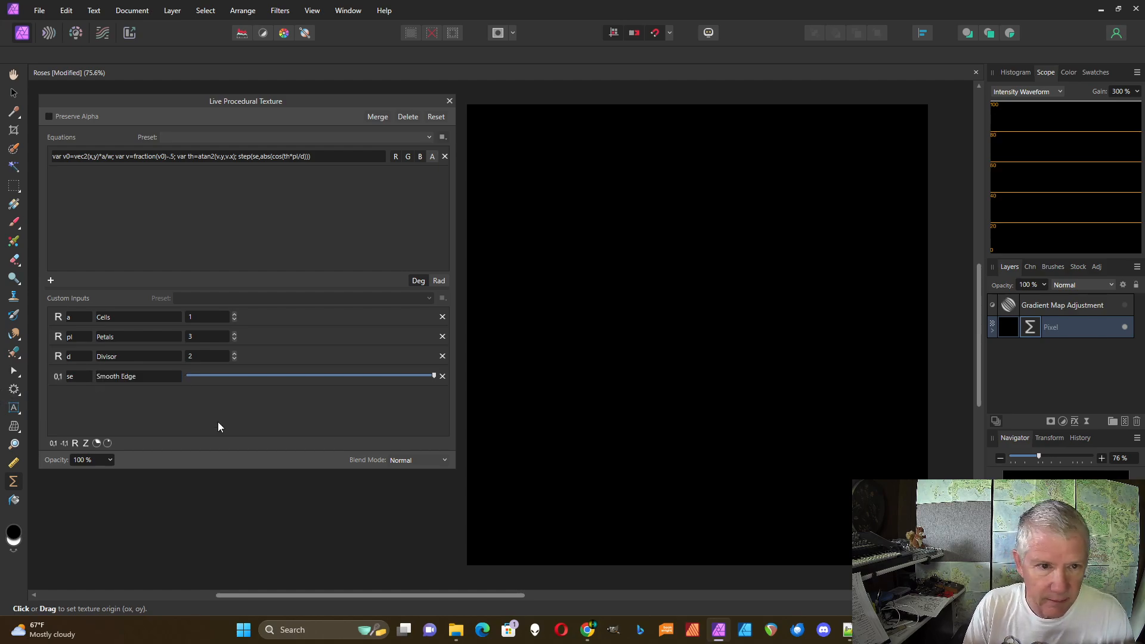
{"action": "left_click_drag", "start_coordinate": [435, 374], "coordinate": [291, 379]}
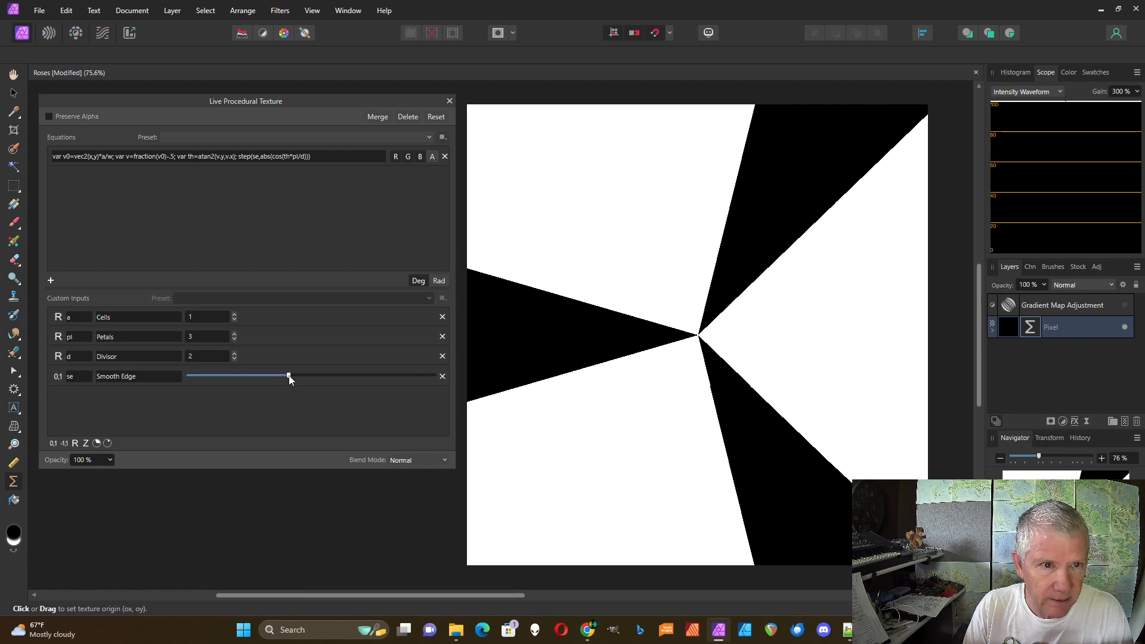
- Set Petals to 4 and Cells to 10, and raise Smooth Edge to about 60% of its range
{"action": "left_click", "coordinate": [234, 333]}
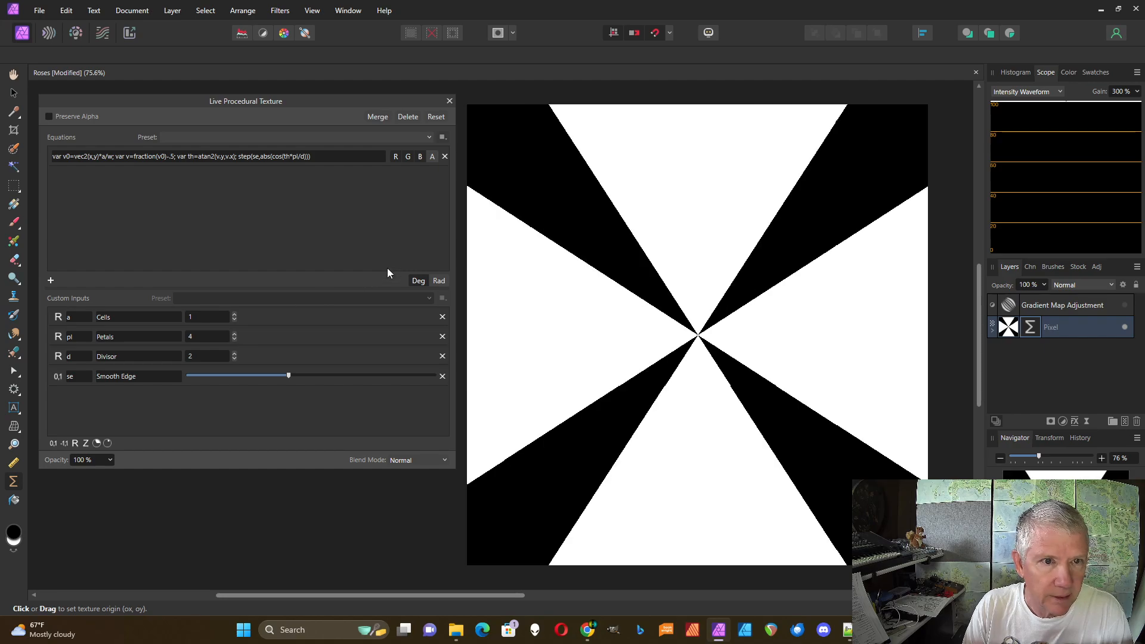
{"action": "scroll", "coordinate": [234, 312], "scroll_direction": "up", "scroll_amount": 9}
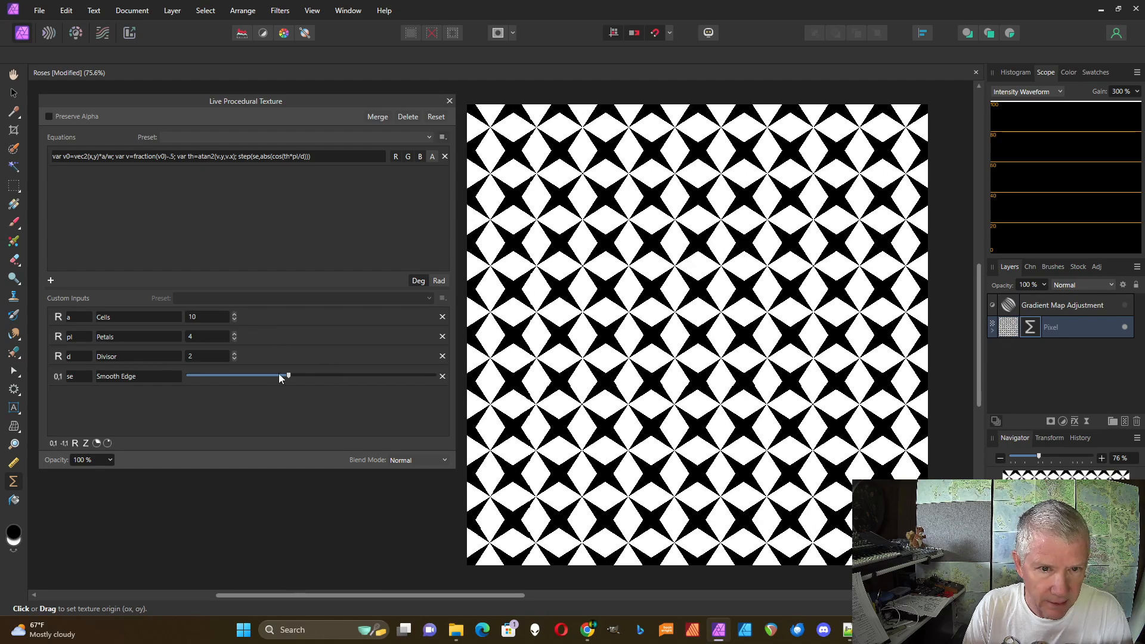
{"action": "left_click_drag", "start_coordinate": [290, 376], "coordinate": [336, 376]}
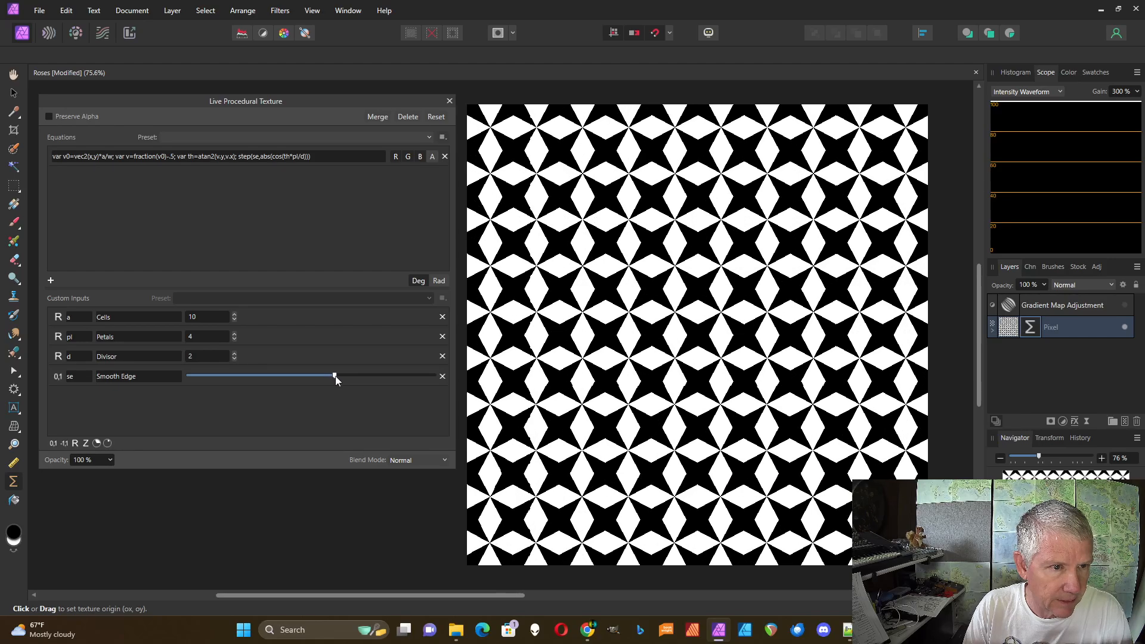
- Raise Petals to 8 and adjust Smooth Edge to about half of its range
{"action": "left_click", "coordinate": [235, 334]}
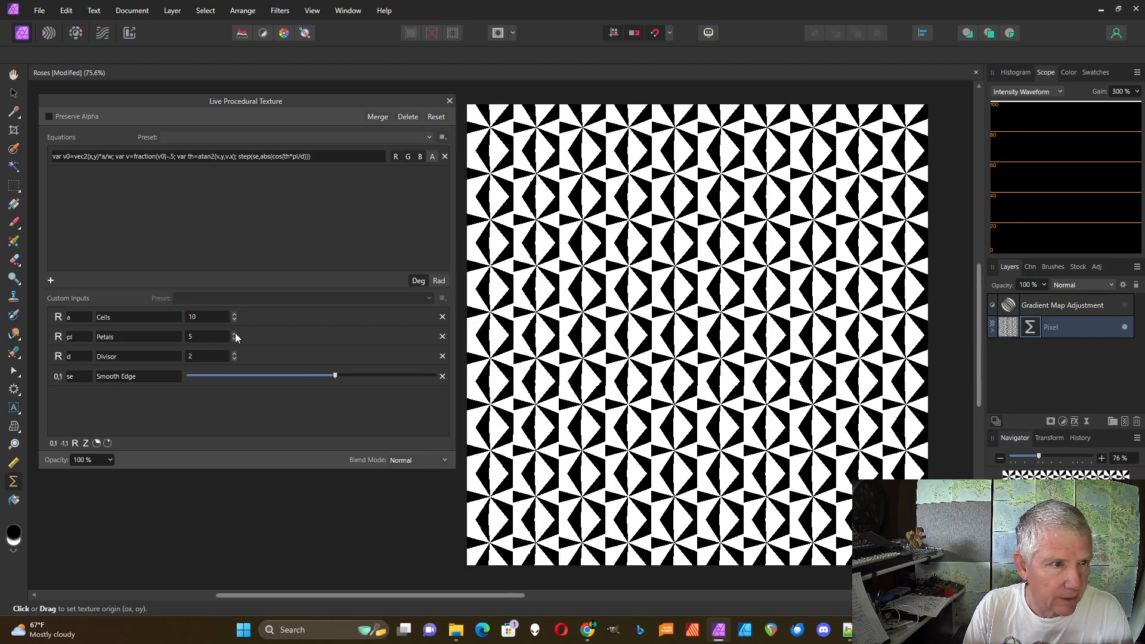
{"action": "left_click_drag", "start_coordinate": [328, 374], "coordinate": [371, 377]}
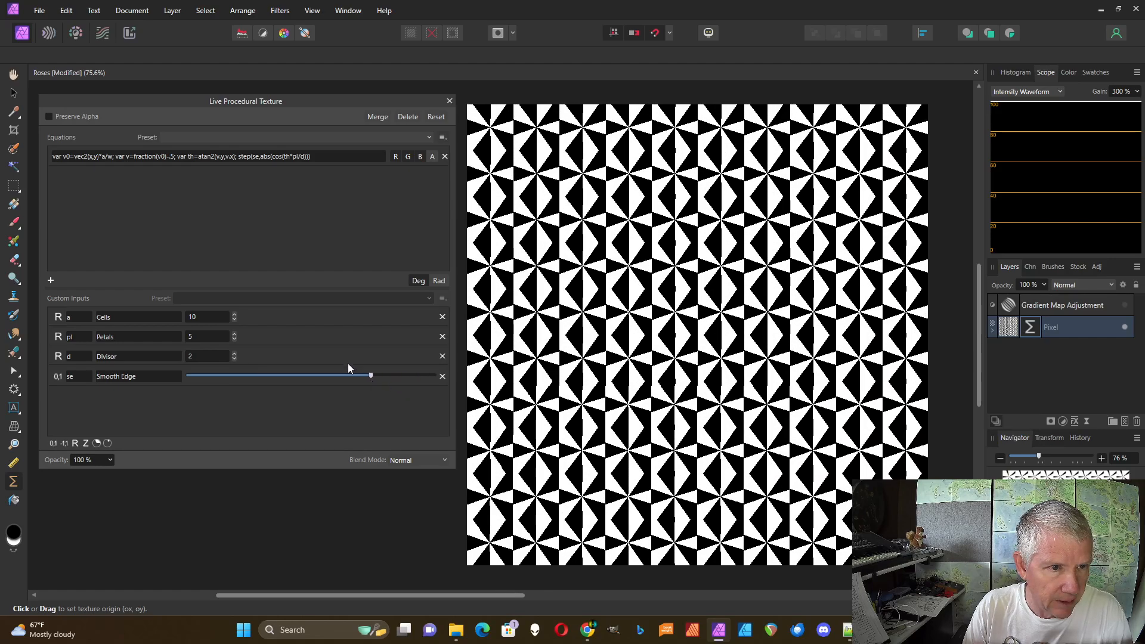
{"action": "left_click", "coordinate": [235, 334]}
{"action": "left_click", "coordinate": [234, 334]}
{"action": "left_click", "coordinate": [235, 334]}
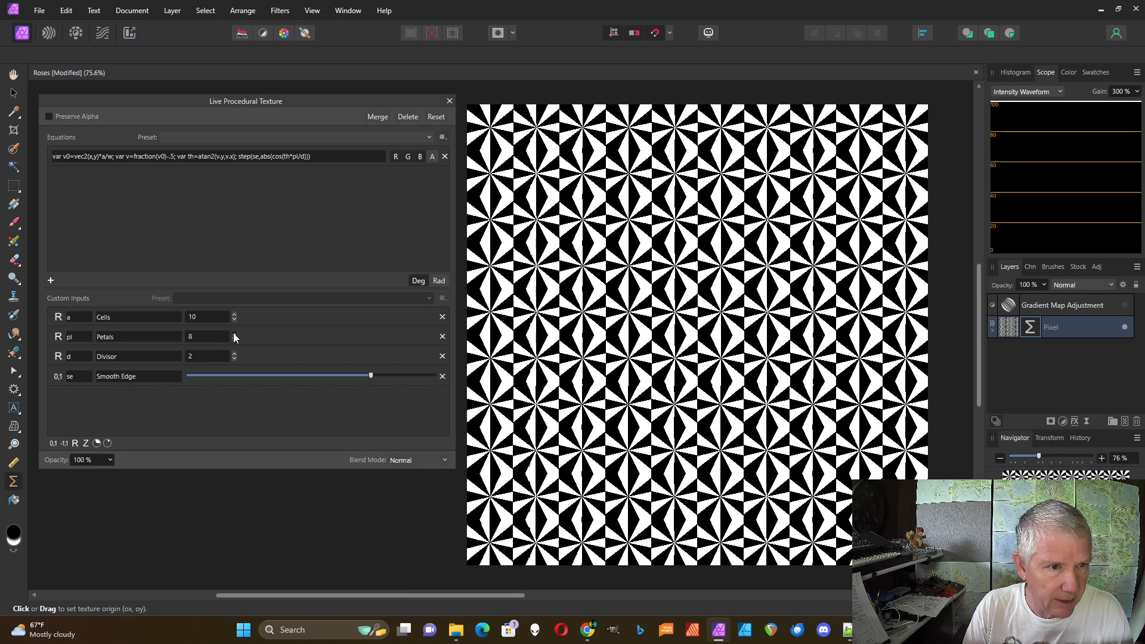
{"action": "left_click_drag", "start_coordinate": [371, 377], "coordinate": [313, 389]}
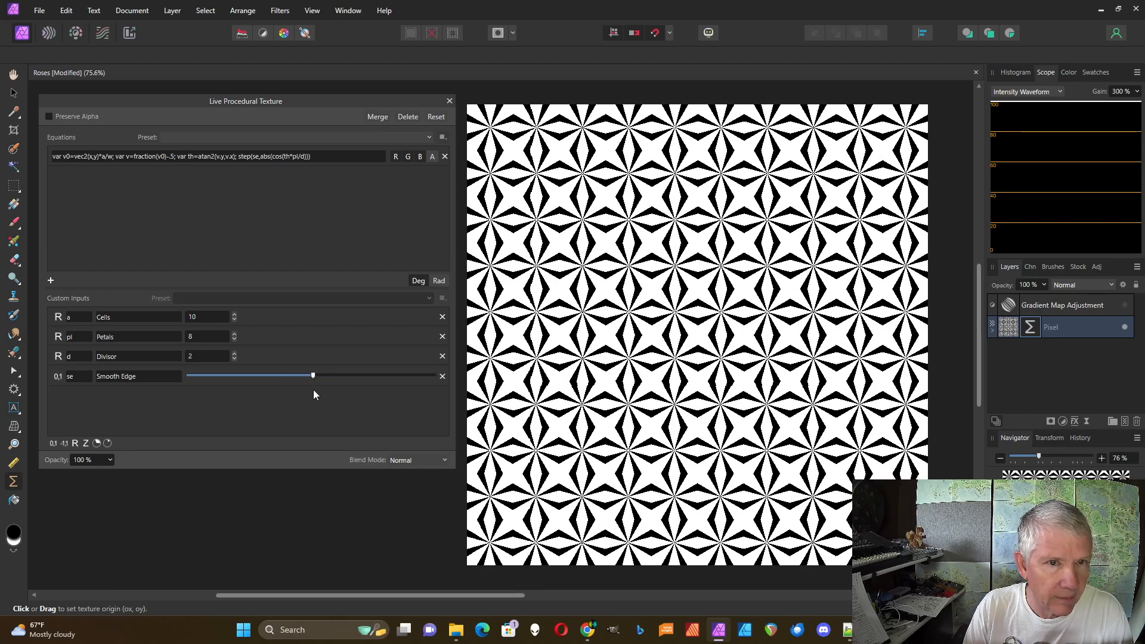
- Reduce the Cells input to 2
{"action": "left_click", "coordinate": [233, 319]}
{"action": "left_click", "coordinate": [234, 319]}
{"action": "left_click", "coordinate": [233, 320]}
{"action": "left_click", "coordinate": [233, 319]}
{"action": "left_click", "coordinate": [233, 320]}
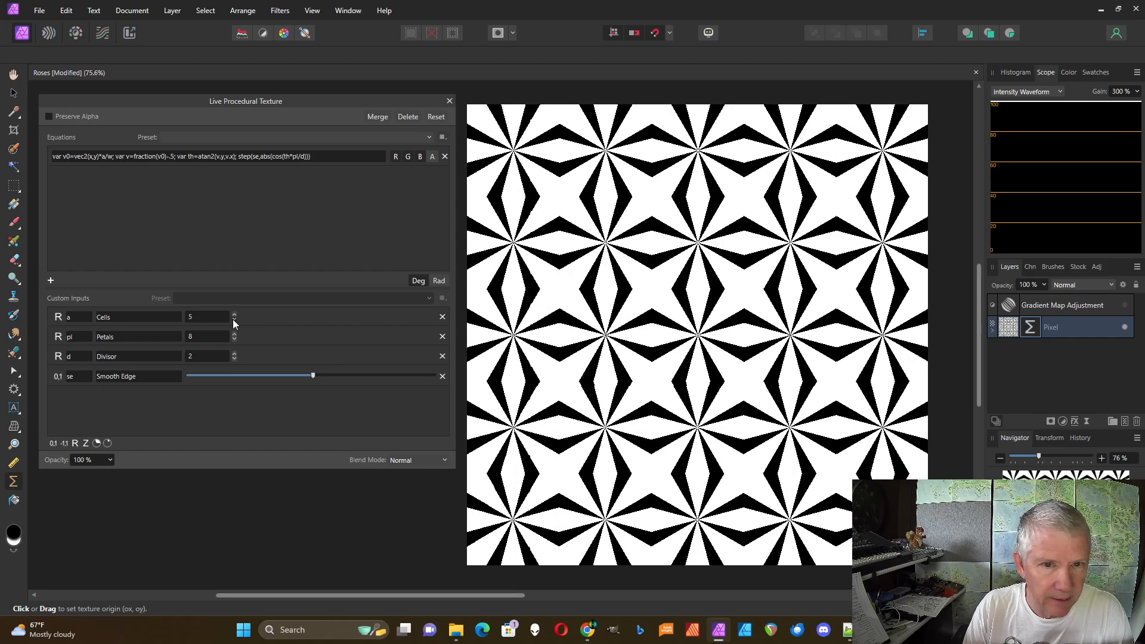
{"action": "left_click", "coordinate": [234, 320]}
{"action": "left_click", "coordinate": [233, 320]}
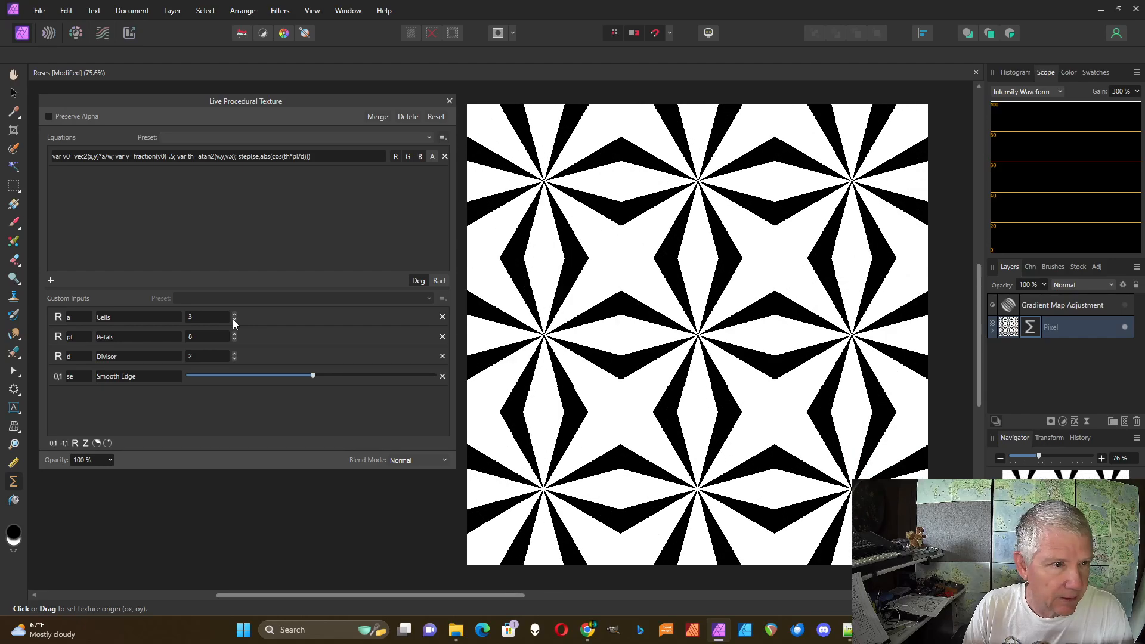
{"action": "left_click", "coordinate": [233, 320]}
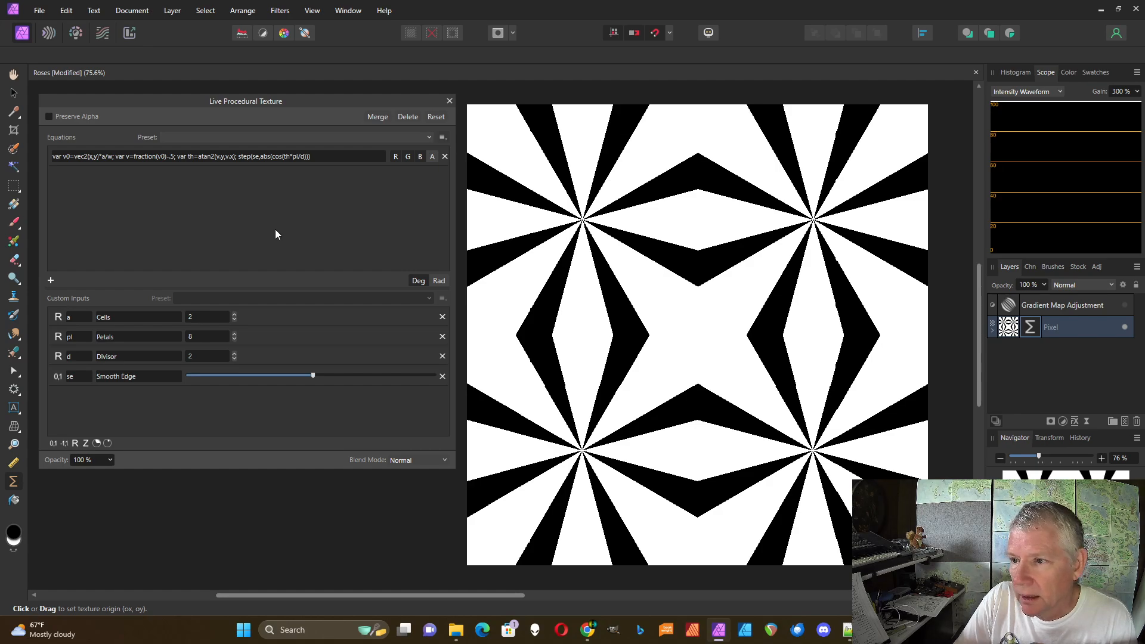
- Store abs(cos(th*pi/d)) in a new variable f and make step(se,f) the equation's output
{"action": "left_click", "coordinate": [240, 159]}
{"action": "left_click", "coordinate": [240, 156]}
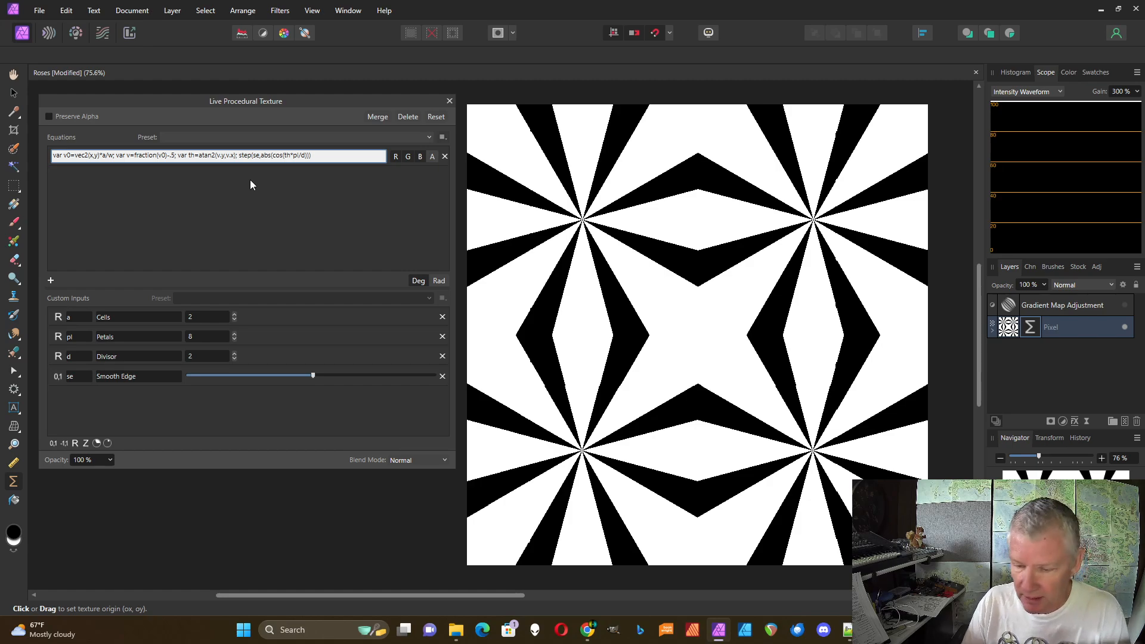
{"action": "type", "text": "var"}
{"action": "type", "text": " f"}
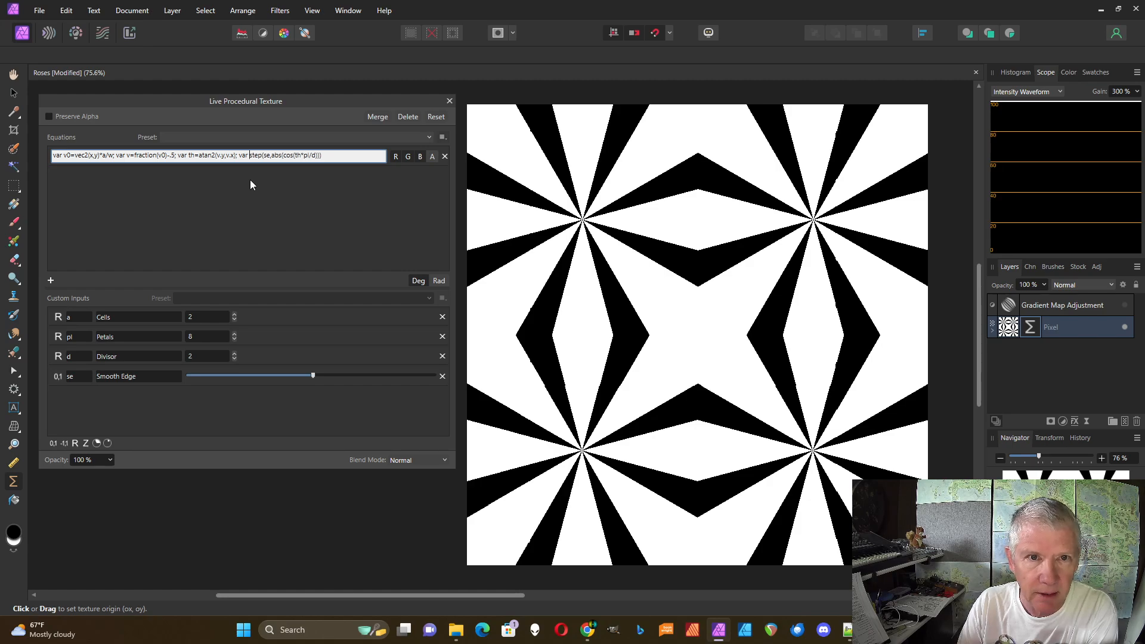
{"action": "type", "text": "="}
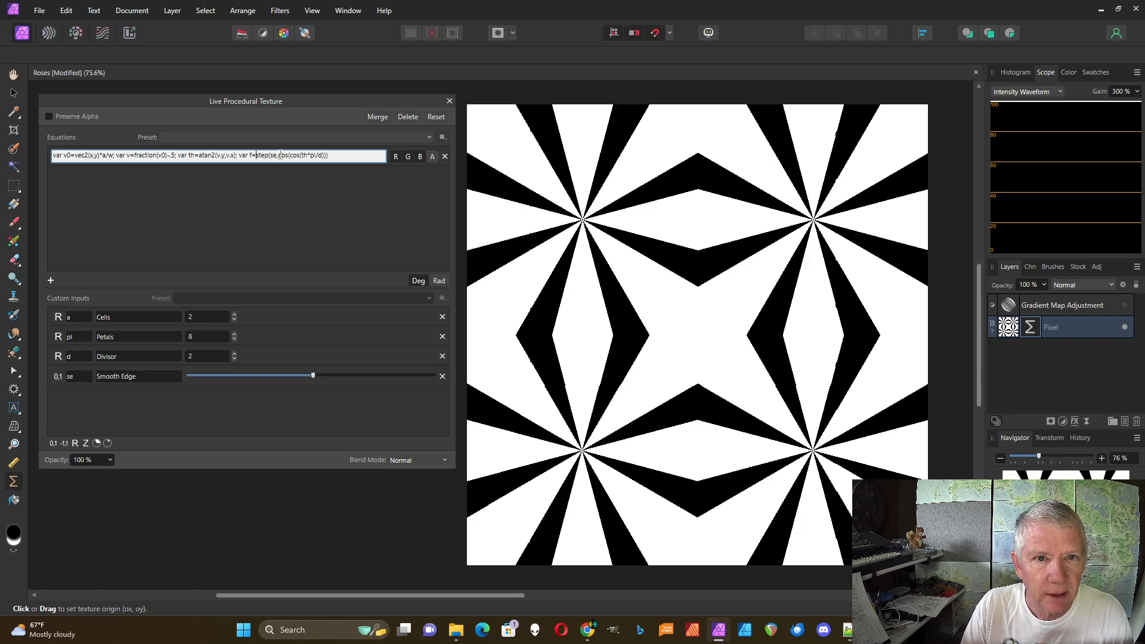
{"action": "left_click_drag", "start_coordinate": [278, 155], "coordinate": [326, 156]}
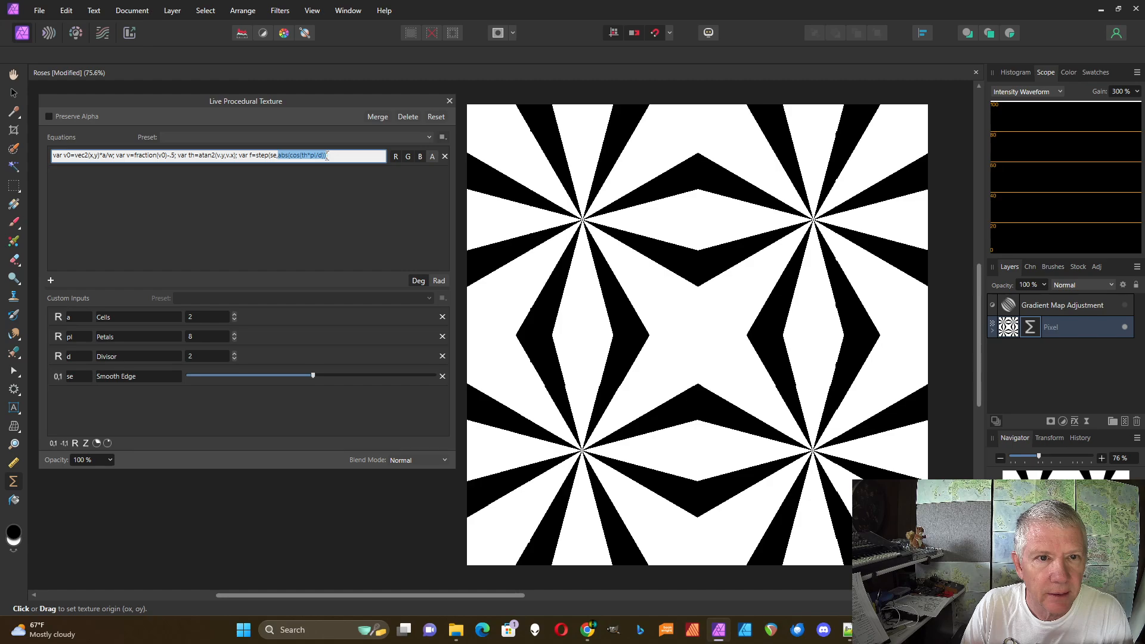
{"action": "key", "text": "Delete"}
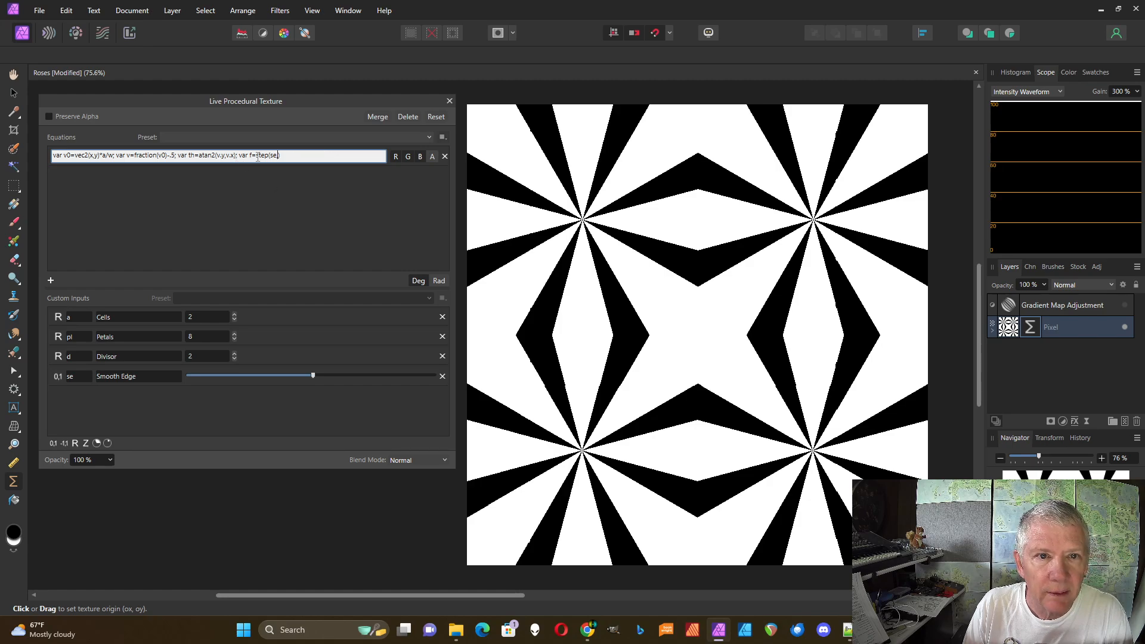
{"action": "left_click", "coordinate": [257, 155]}
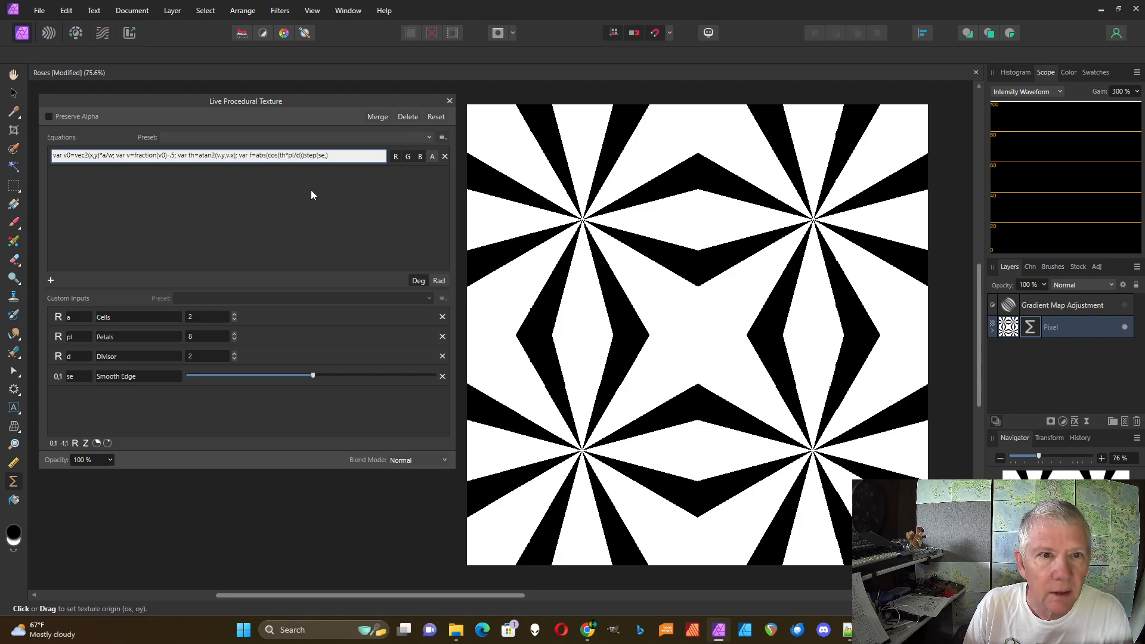
{"action": "left_click", "coordinate": [329, 156]}
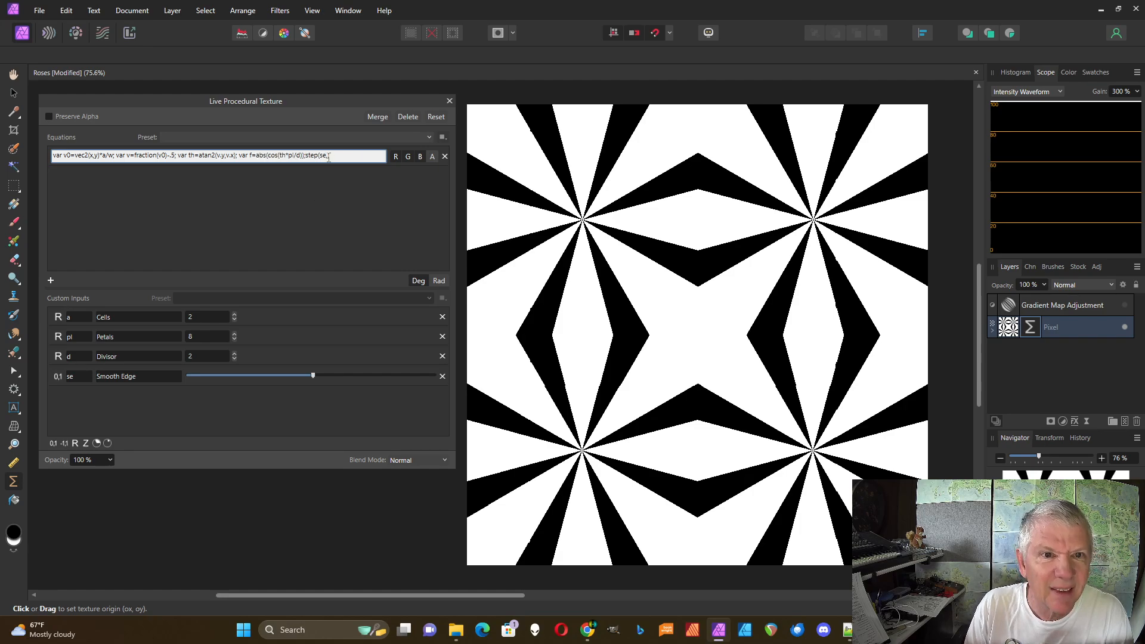
{"action": "key", "text": "Return"}
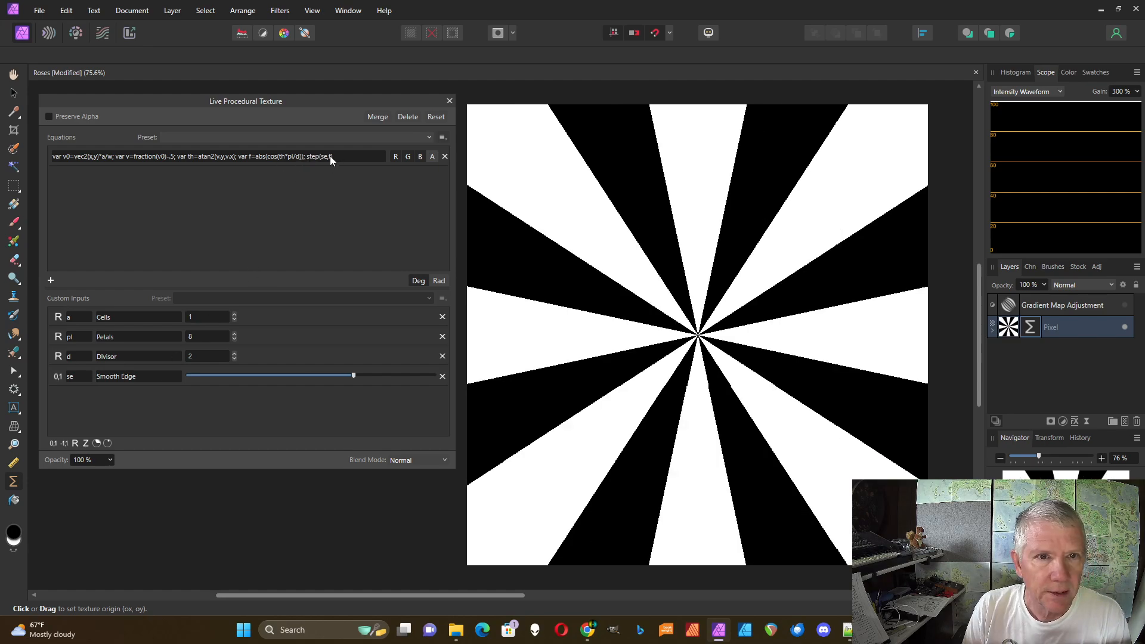
- Replace the final step(se,f) expression with plain f as the equation's output
{"action": "left_click", "coordinate": [330, 156]}
{"action": "left_click_drag", "start_coordinate": [334, 156], "coordinate": [309, 157]}
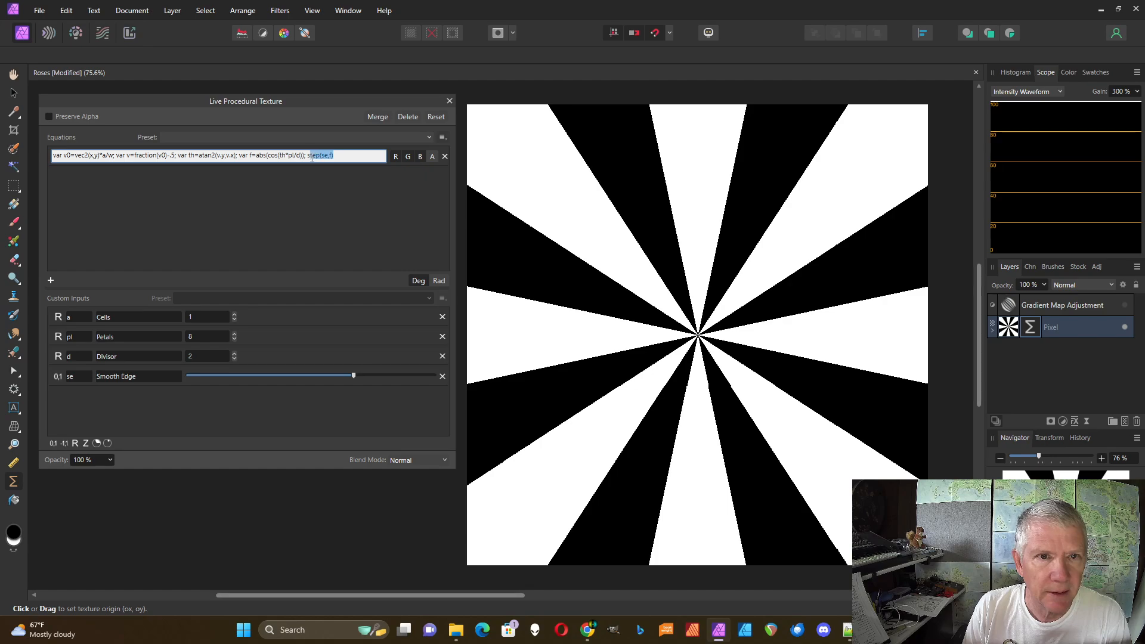
{"action": "type", "text": "f"}
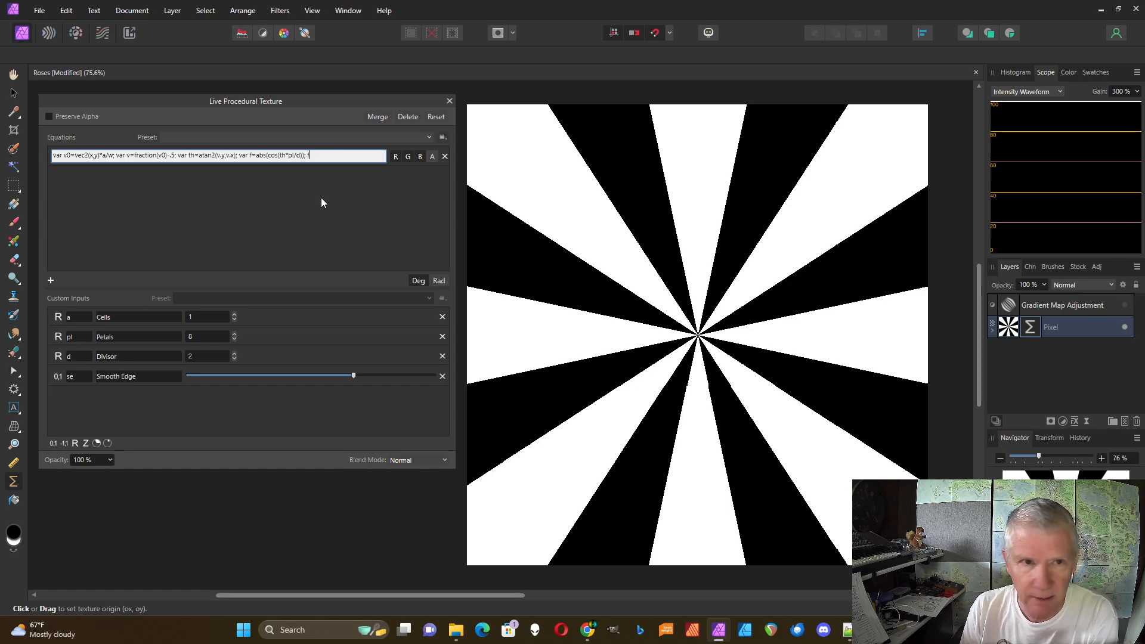
{"action": "key", "text": "Return"}
- Multiply the output f by the vector's length so the equation ends in f*length(v)
{"action": "left_click", "coordinate": [321, 156]}
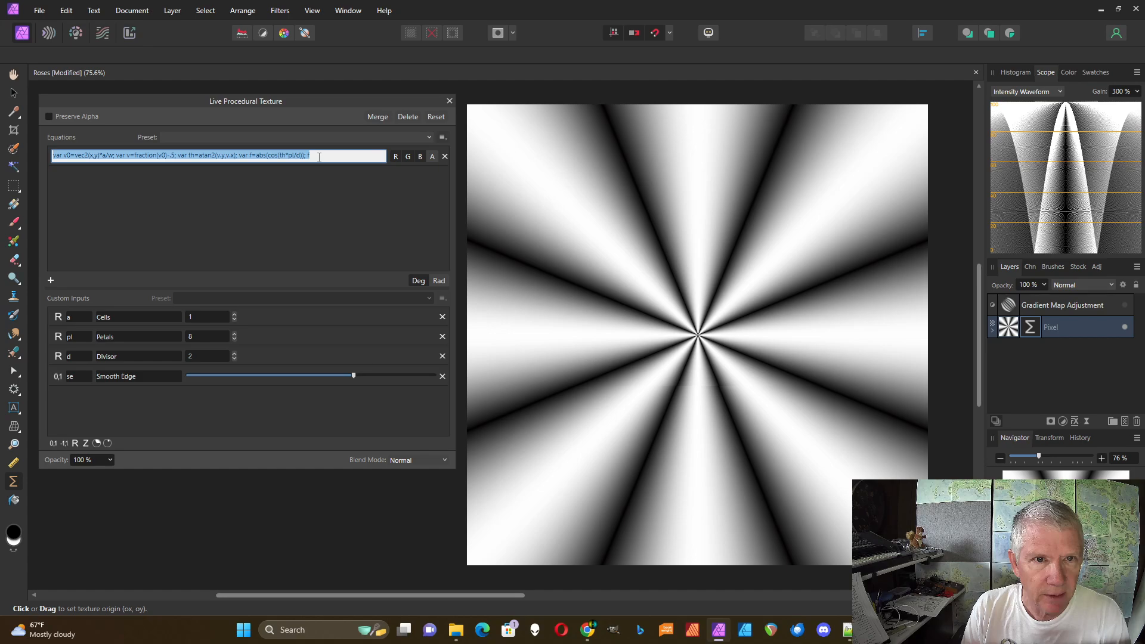
{"action": "left_click", "coordinate": [321, 156]}
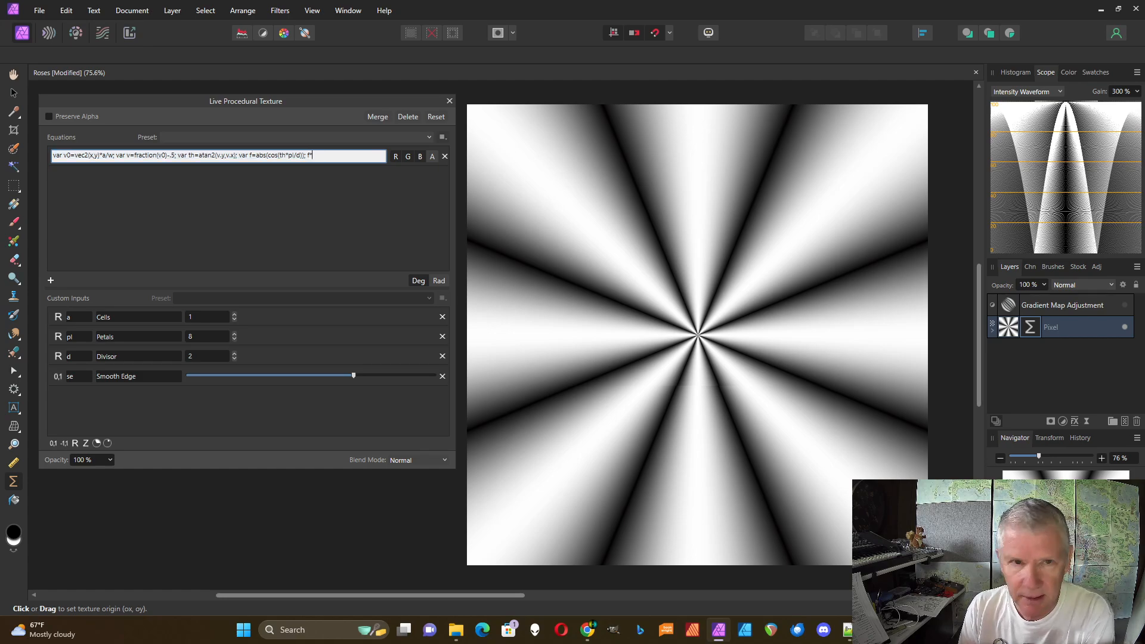
{"action": "type", "text": "*length"}
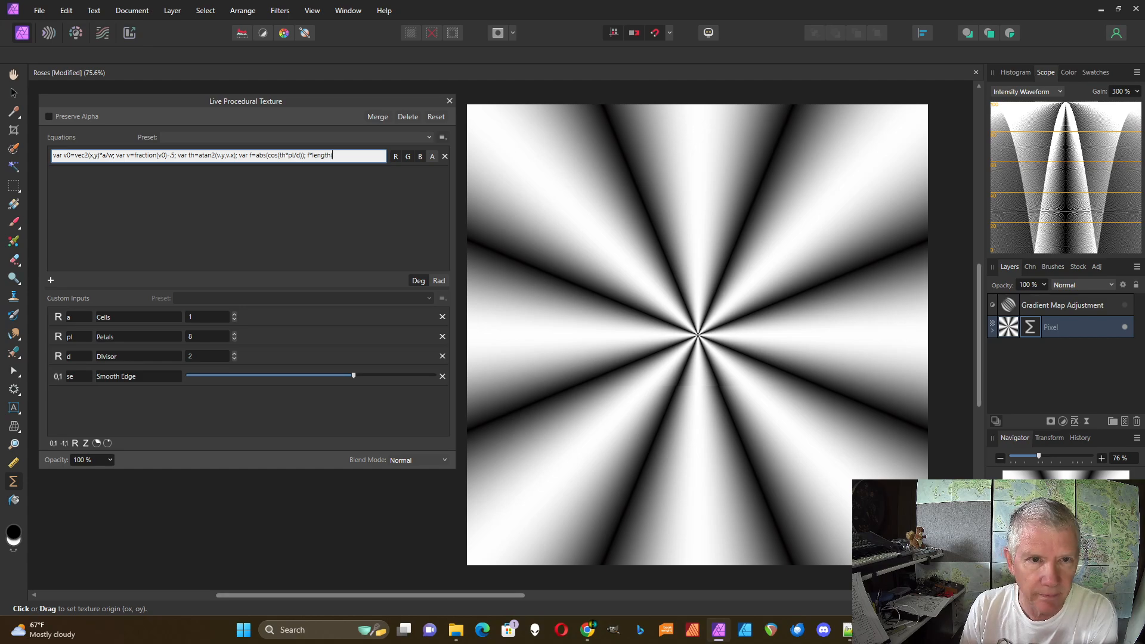
{"action": "type", "text": "(v)"}
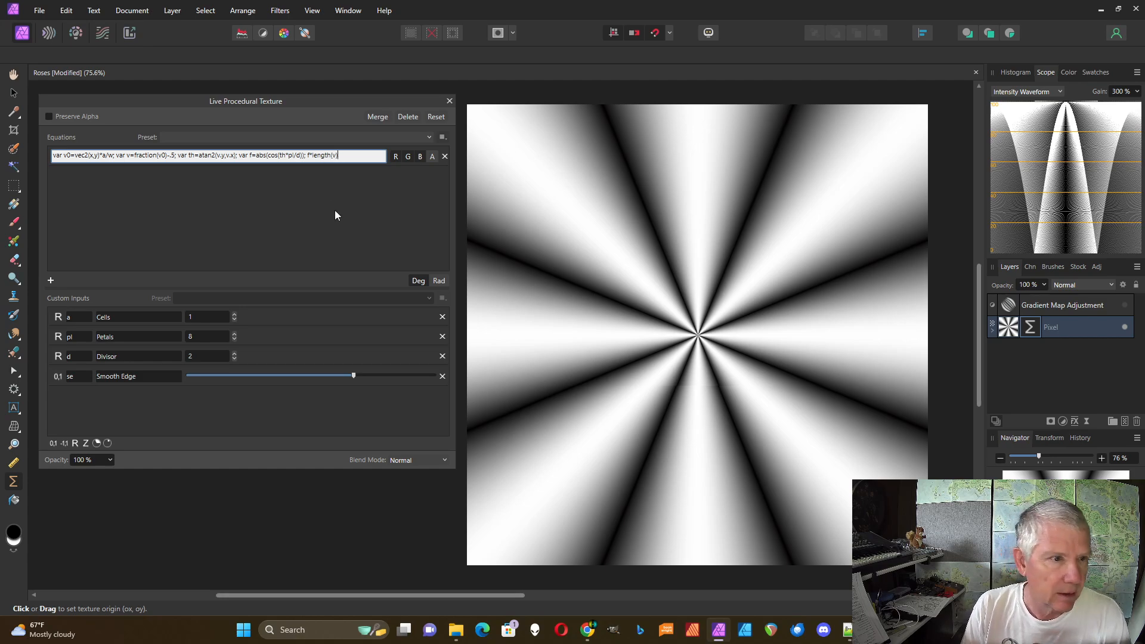
{"action": "key", "text": "Return"}
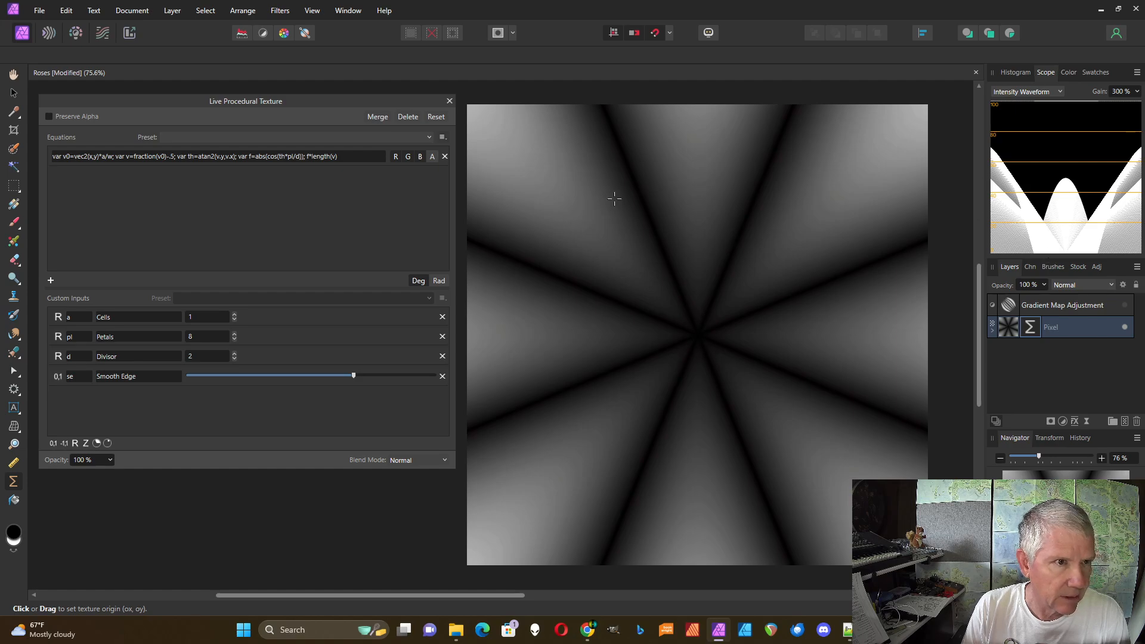
- Wrap the output in a step function so the equation ends in step(se,f*length(v))
{"action": "left_click", "coordinate": [307, 159]}
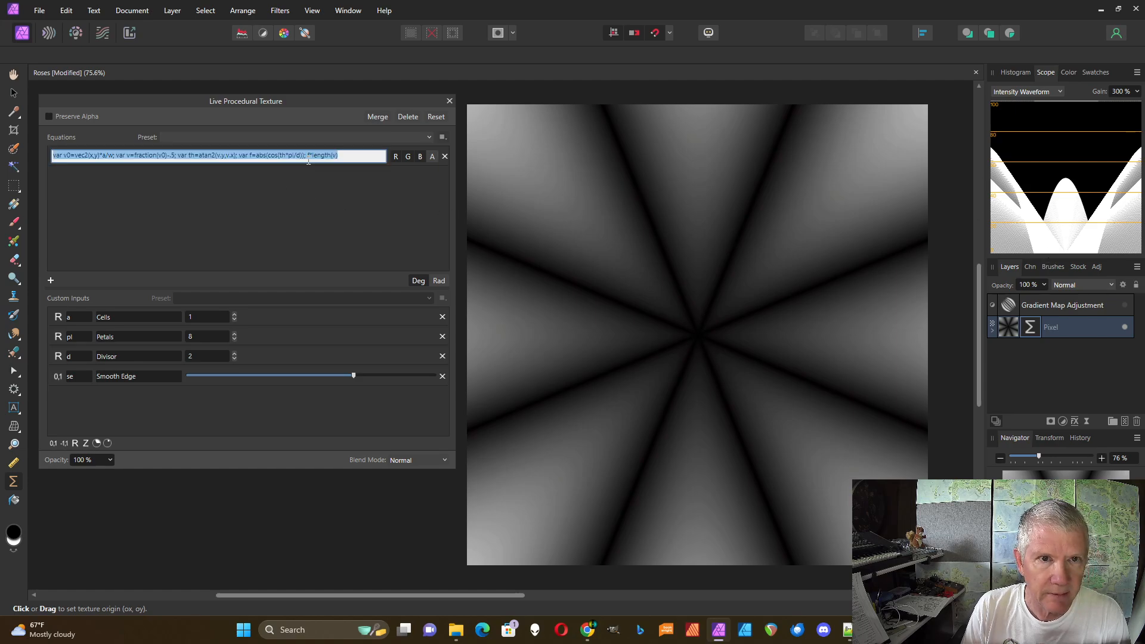
{"action": "left_click", "coordinate": [308, 158]}
{"action": "type", "text": "step"}
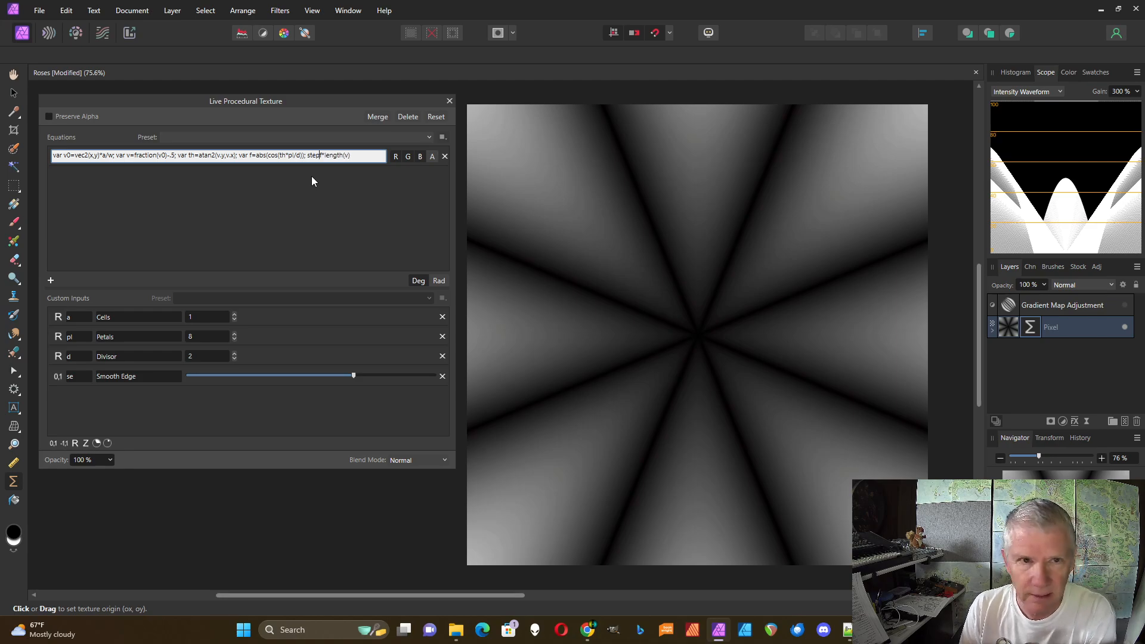
{"action": "type", "text": "("}
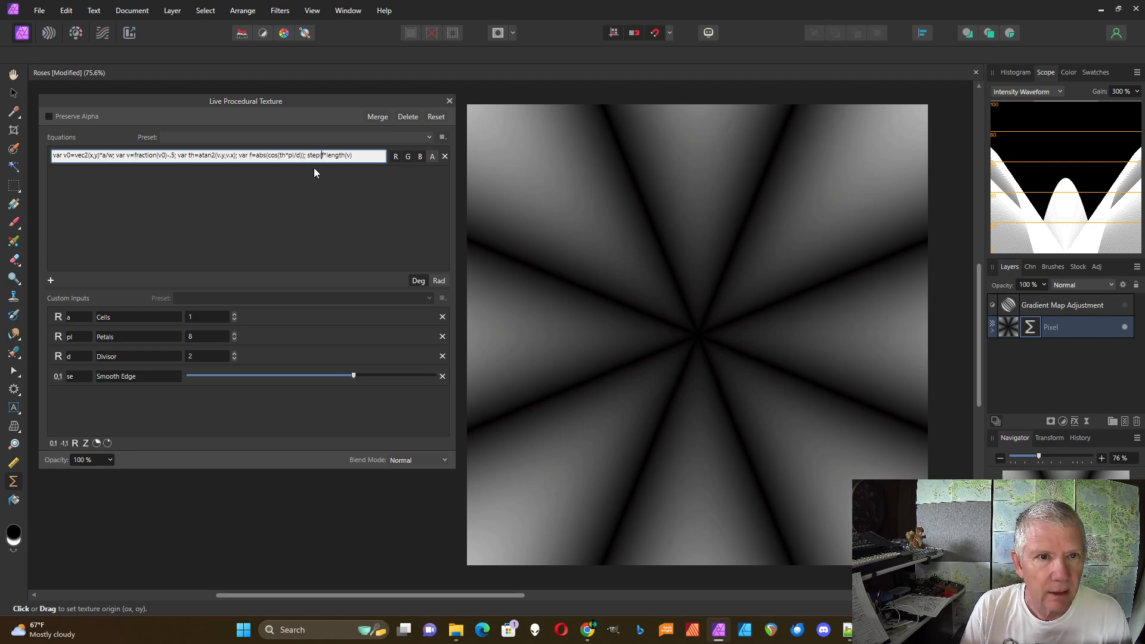
{"action": "type", "text": "se,"}
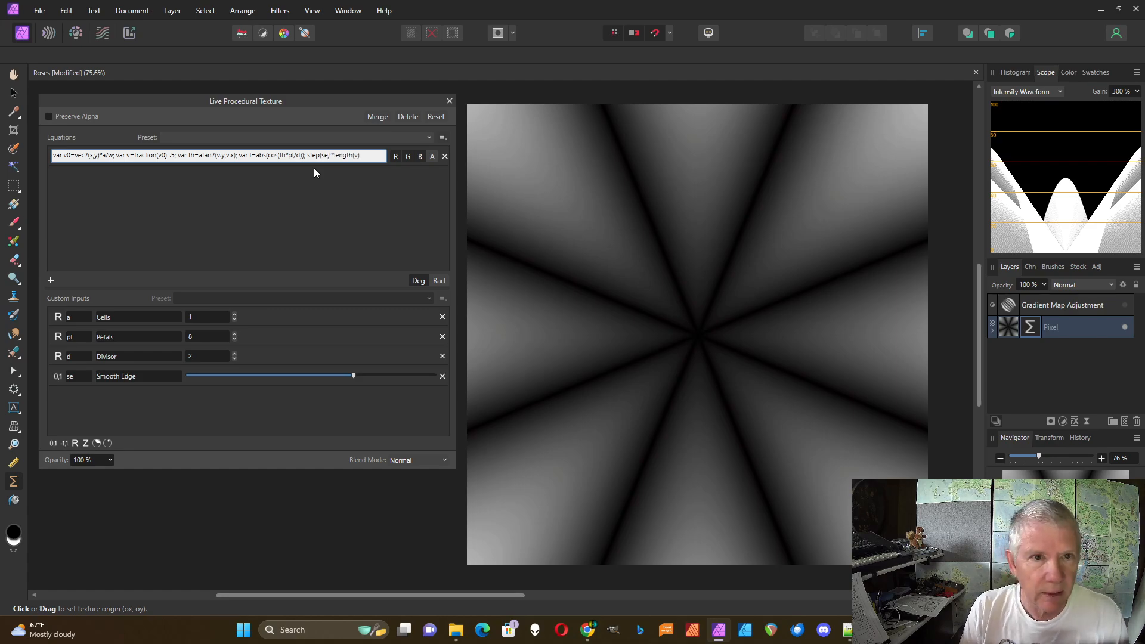
{"action": "type", "text": ")"}
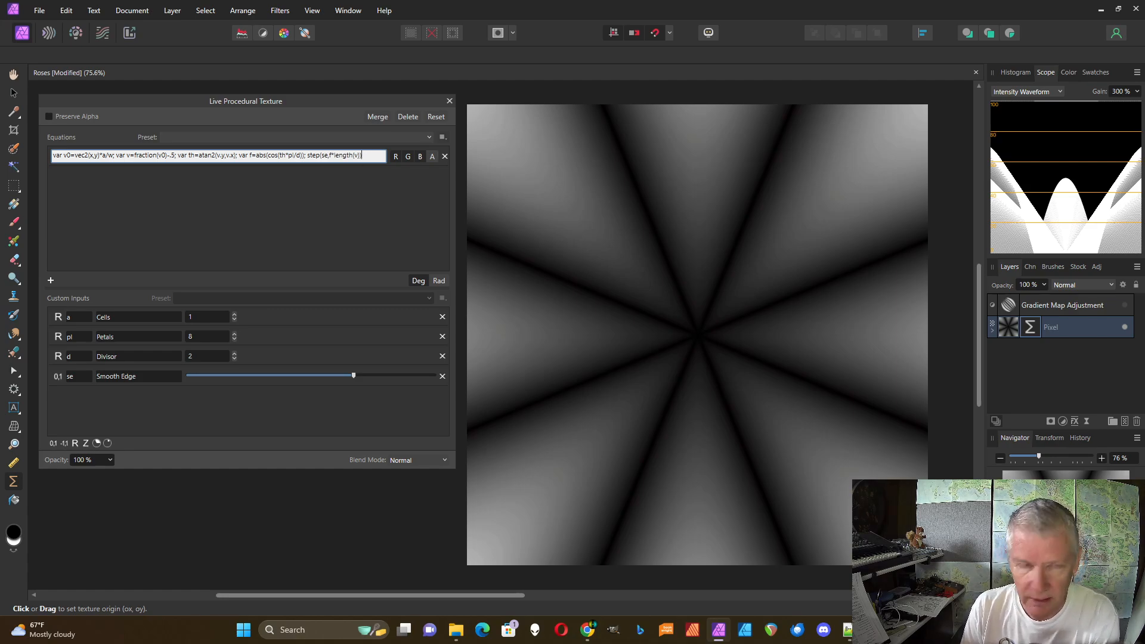
{"action": "key", "text": "Return"}
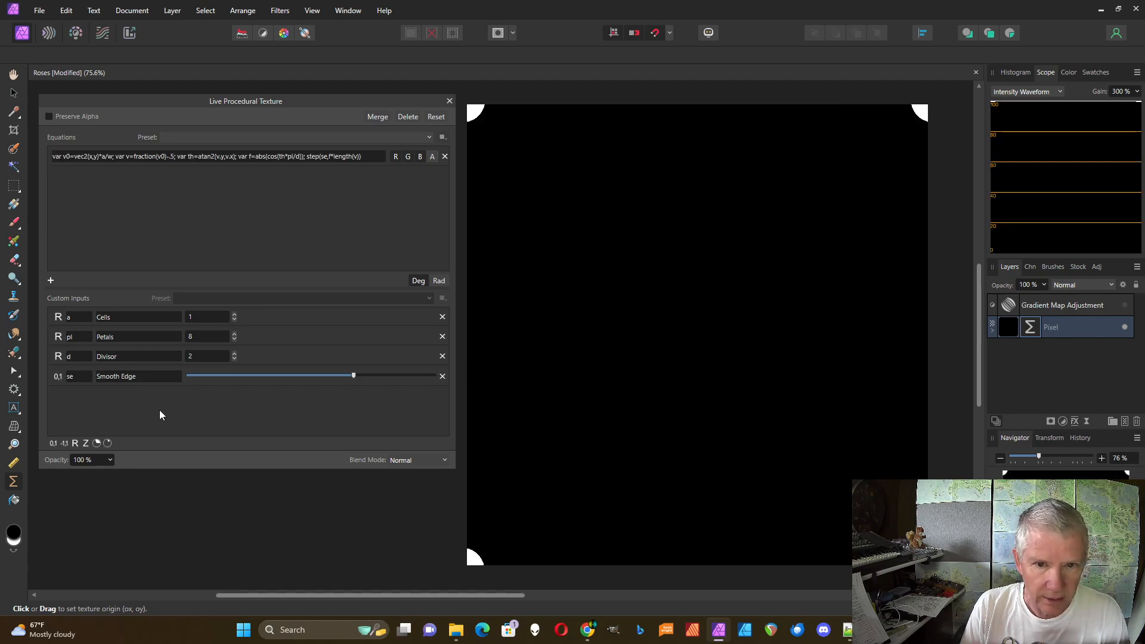
- Raise Cells to 5 and adjust Smooth Edge to about 35% of its range
{"action": "left_click_drag", "start_coordinate": [351, 377], "coordinate": [230, 385]}
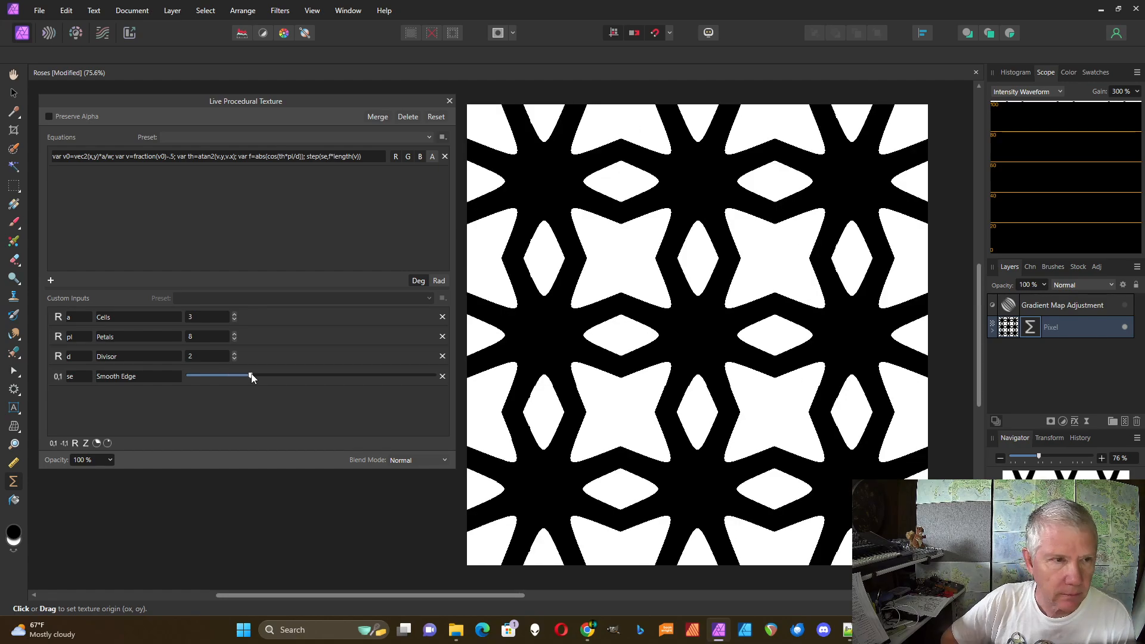
{"action": "mouse_move", "coordinate": [251, 378]}
{"action": "left_mouse_down"}
{"action": "mouse_move", "coordinate": [298, 378]}
{"action": "mouse_move", "coordinate": [240, 378]}
{"action": "left_mouse_up"}
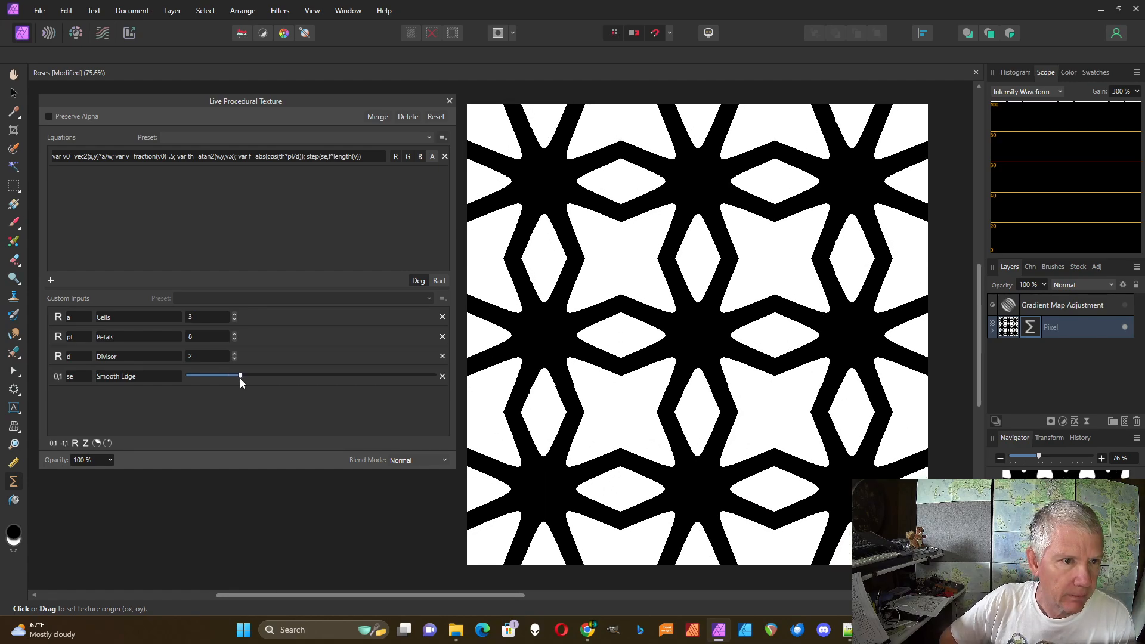
{"action": "left_click", "coordinate": [234, 315]}
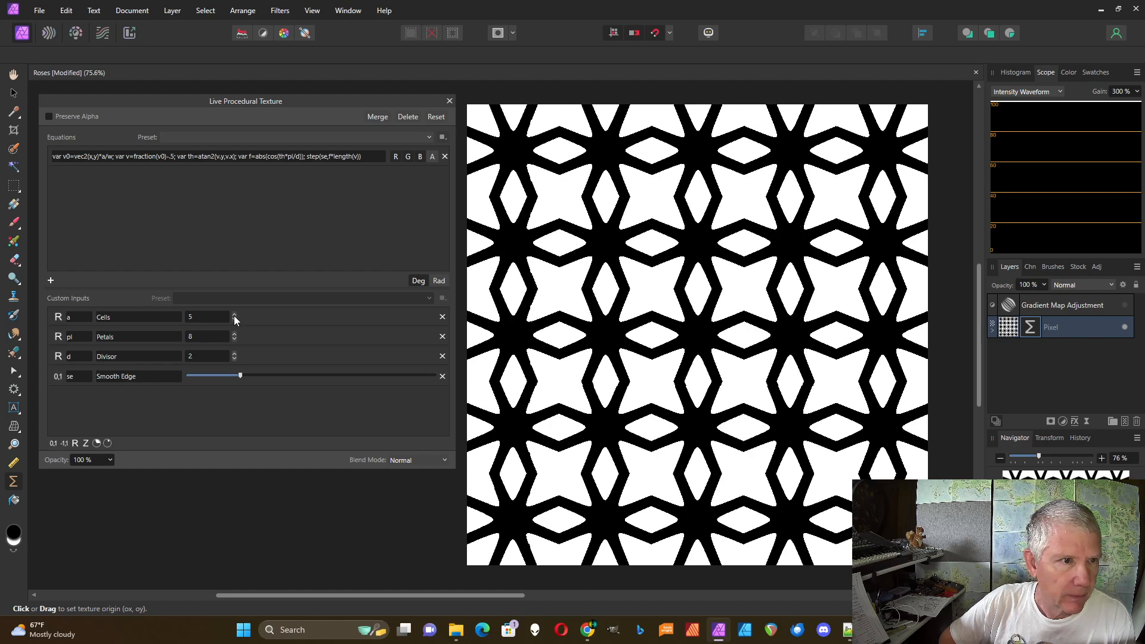
{"action": "left_click_drag", "start_coordinate": [244, 379], "coordinate": [274, 378]}
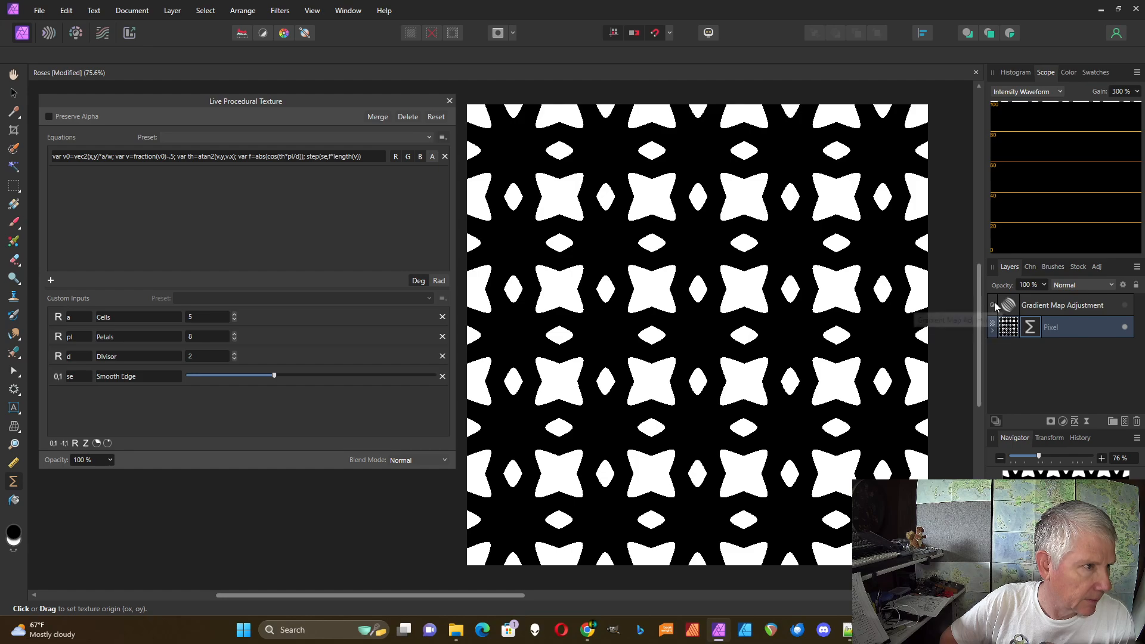
- Preview the pattern through the Gradient Map Adjustment layer while lowering Smooth Edge to about 26% of its range
{"action": "left_click", "coordinate": [1125, 305]}
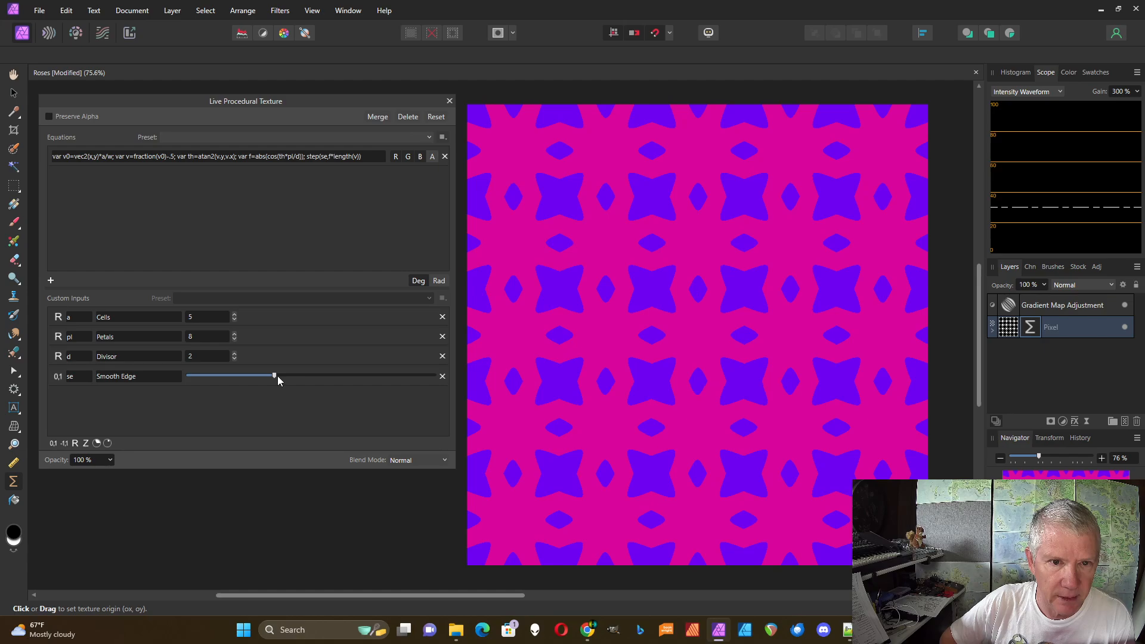
{"action": "left_click_drag", "start_coordinate": [278, 379], "coordinate": [252, 381]}
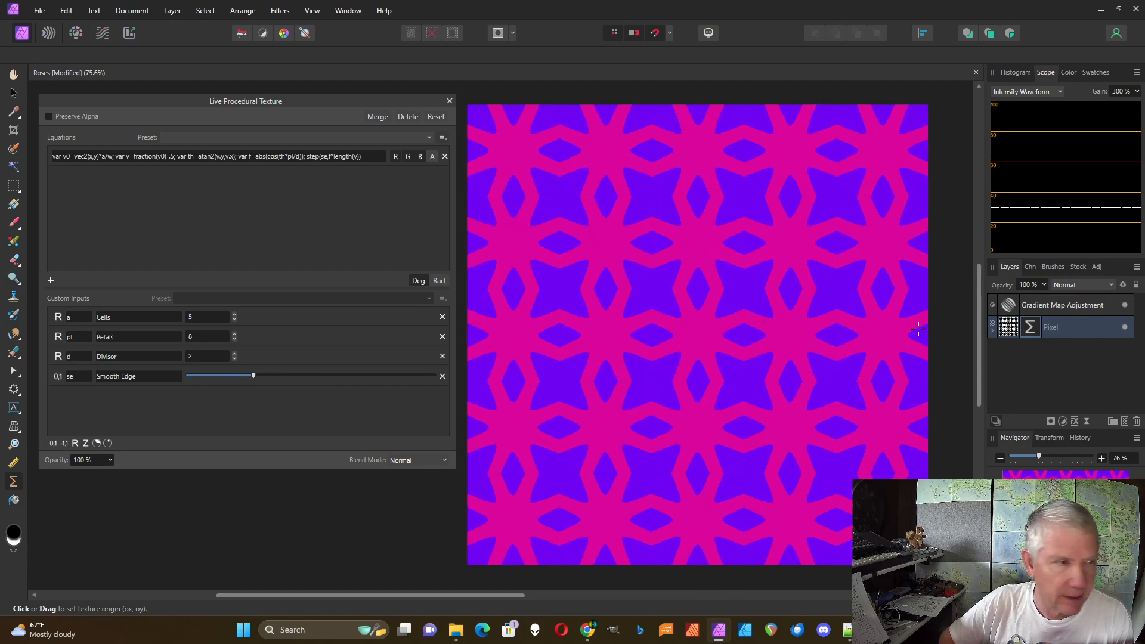
{"action": "left_click", "coordinate": [1124, 305]}
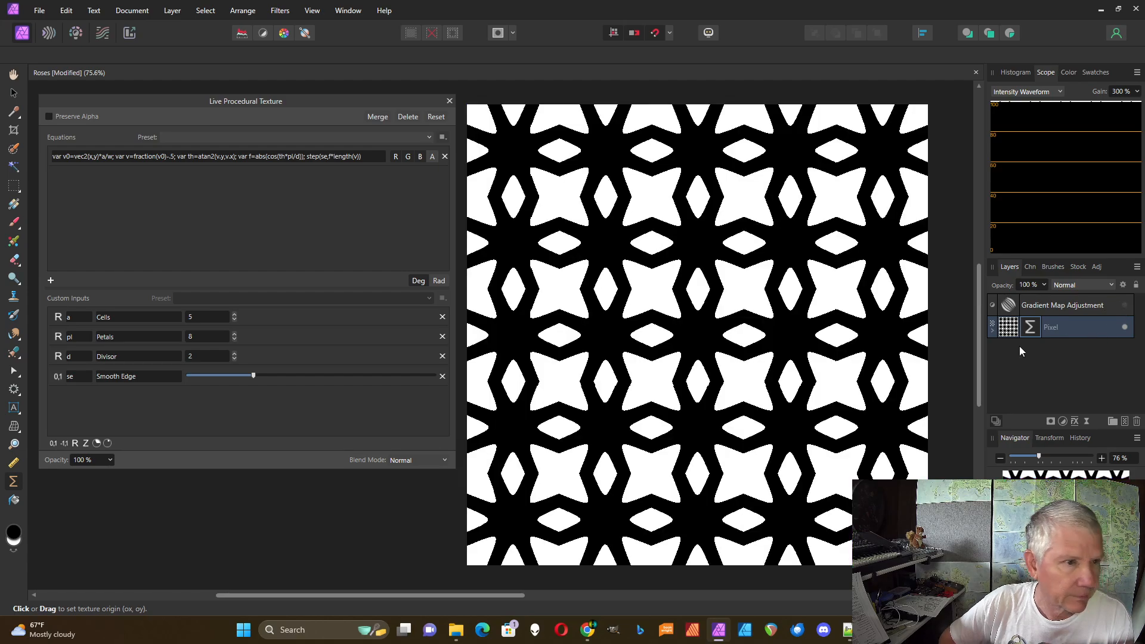
- Set Cells to 6 and Petals to 10, and adjust Smooth Edge to about 20% of its range
{"action": "left_click", "coordinate": [233, 315]}
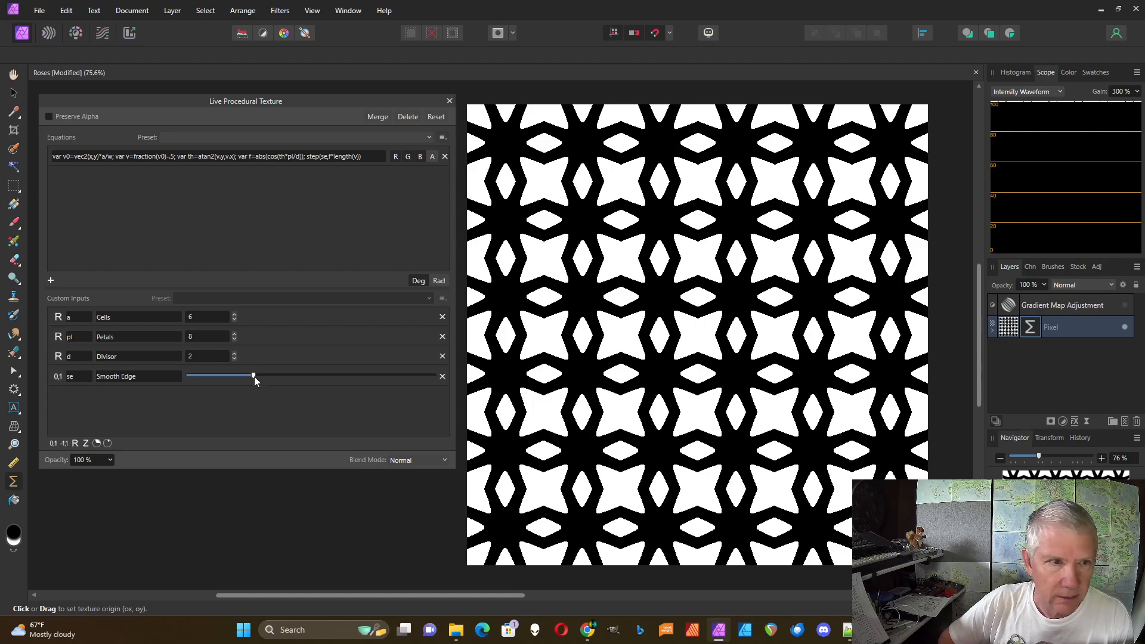
{"action": "left_click_drag", "start_coordinate": [254, 377], "coordinate": [209, 385]}
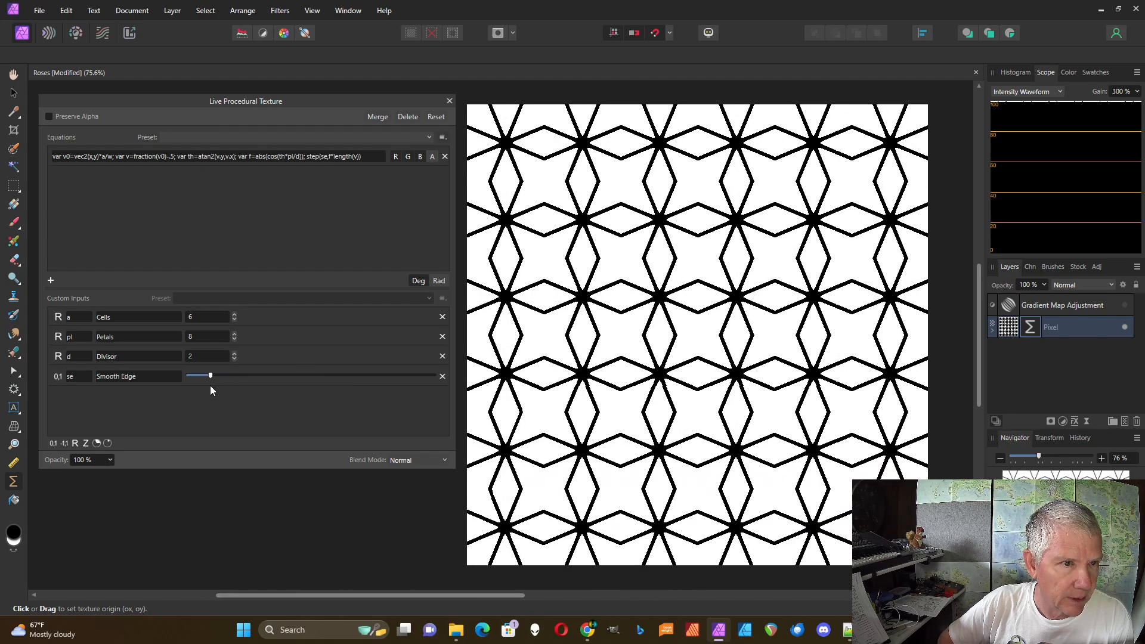
{"action": "left_click", "coordinate": [234, 335]}
{"action": "left_click", "coordinate": [234, 334]}
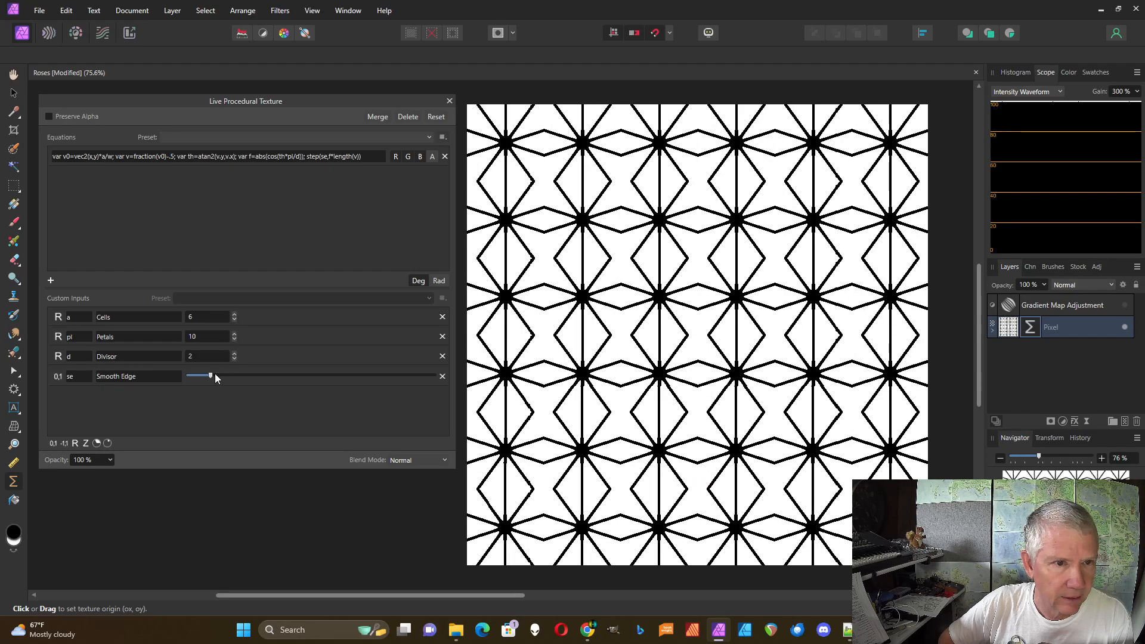
{"action": "left_click_drag", "start_coordinate": [212, 378], "coordinate": [237, 379]}
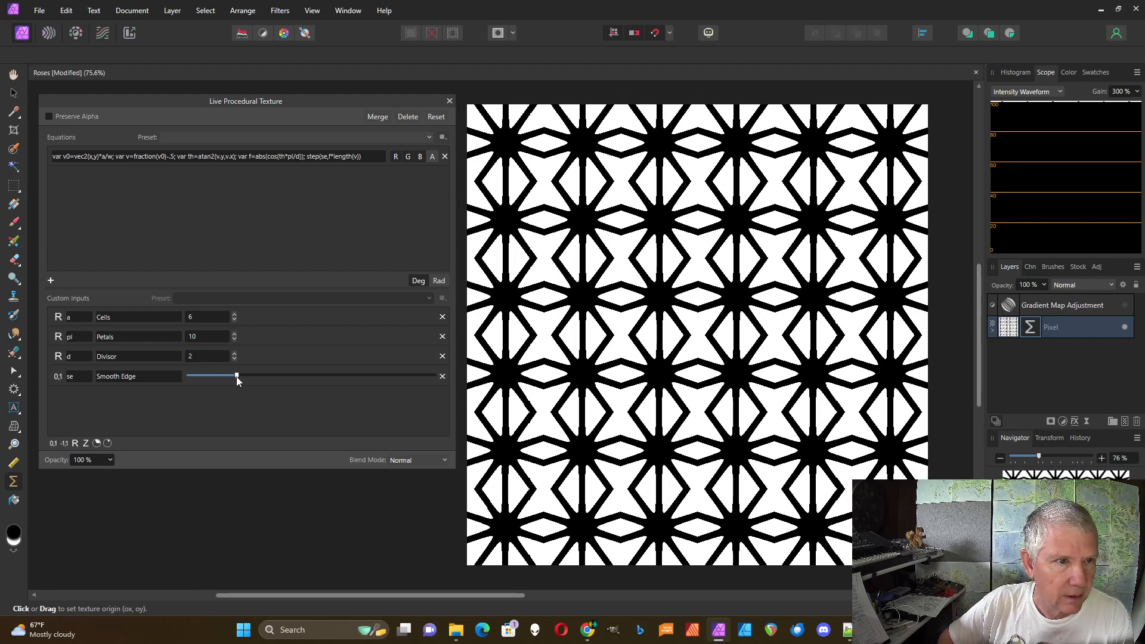
- Raise the Petals input to 14
{"action": "left_click", "coordinate": [234, 335]}
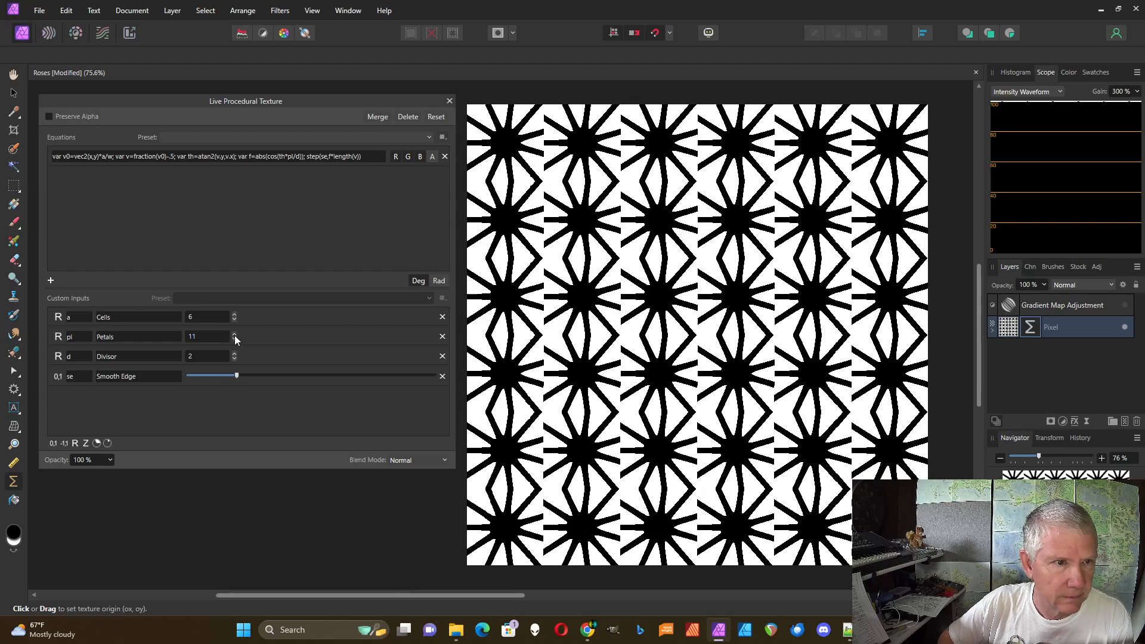
{"action": "left_click", "coordinate": [235, 335]}
{"action": "left_click", "coordinate": [235, 335]}
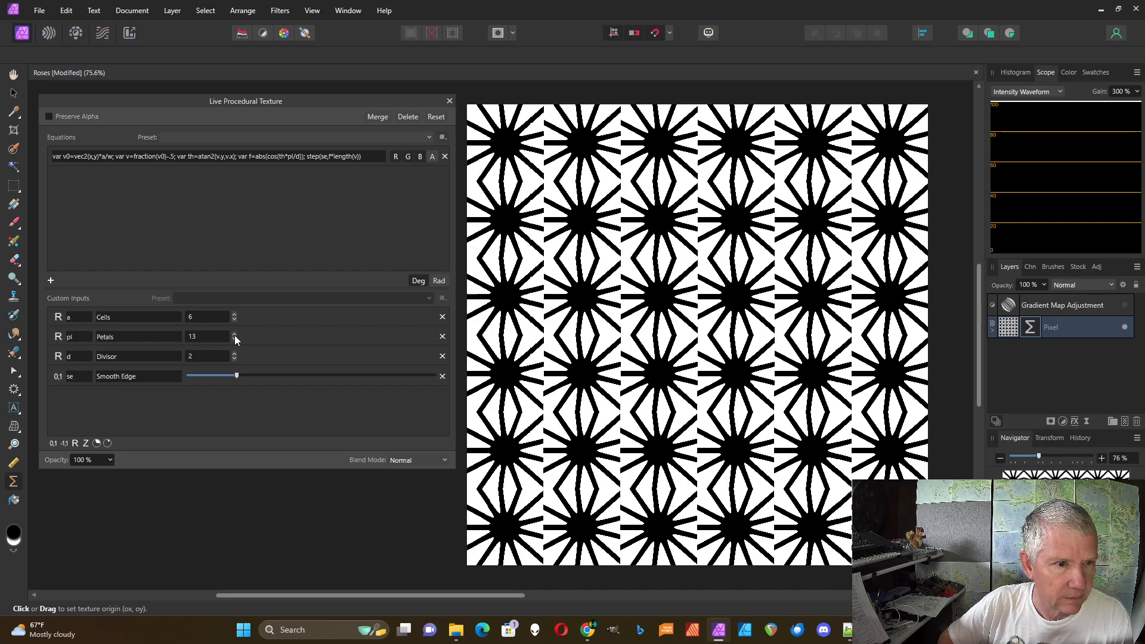
{"action": "left_click", "coordinate": [235, 335]}
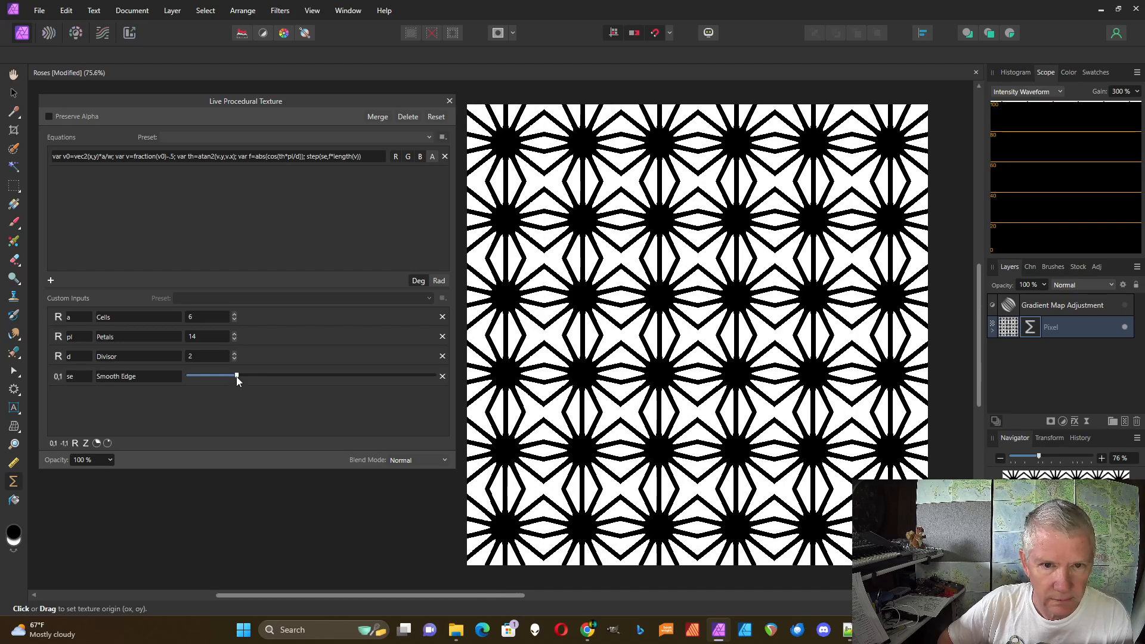
- Raise Smooth Edge to about 47% of its range and declare var rd=length(v); before the step function in the equation
{"action": "left_click_drag", "start_coordinate": [237, 378], "coordinate": [303, 379]}
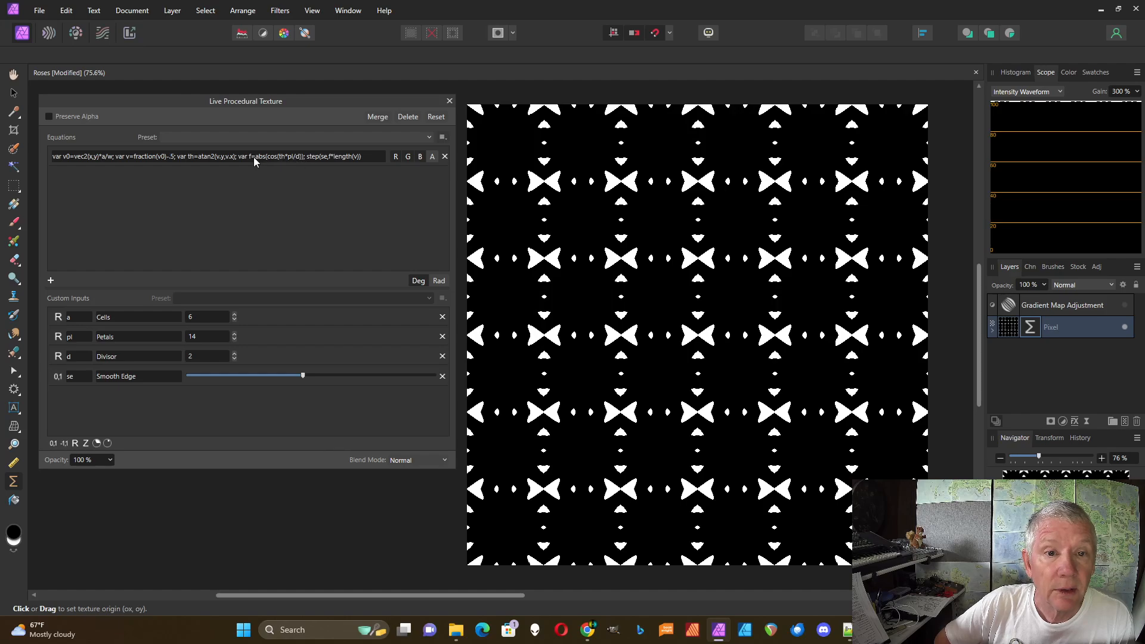
{"action": "left_click", "coordinate": [303, 156]}
{"action": "left_click", "coordinate": [303, 157]}
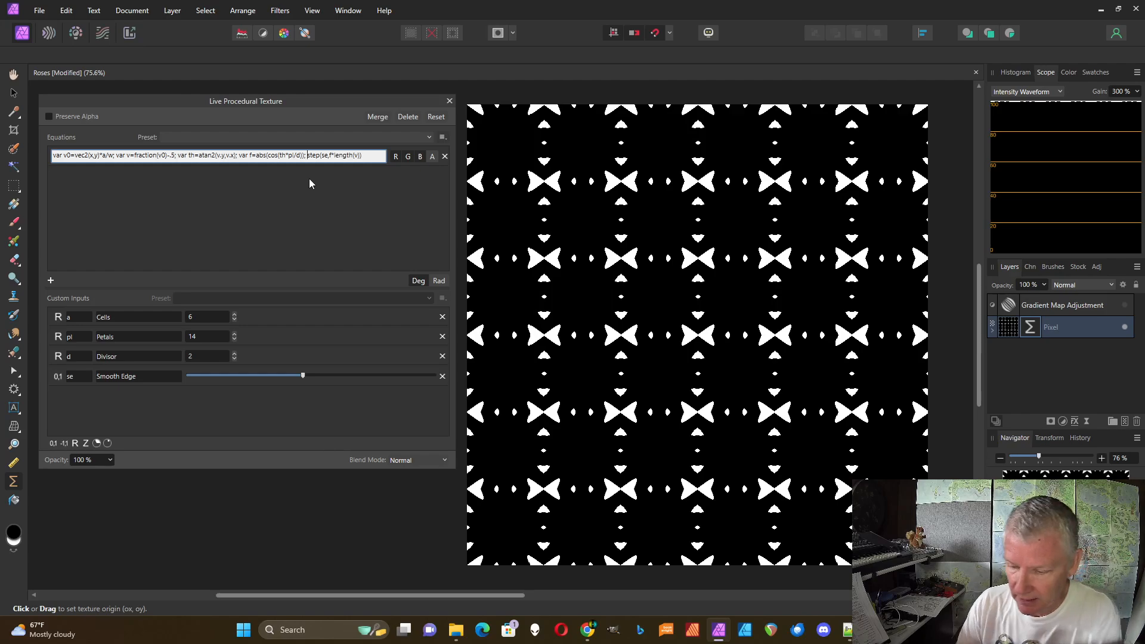
{"action": "type", "text": "rd"}
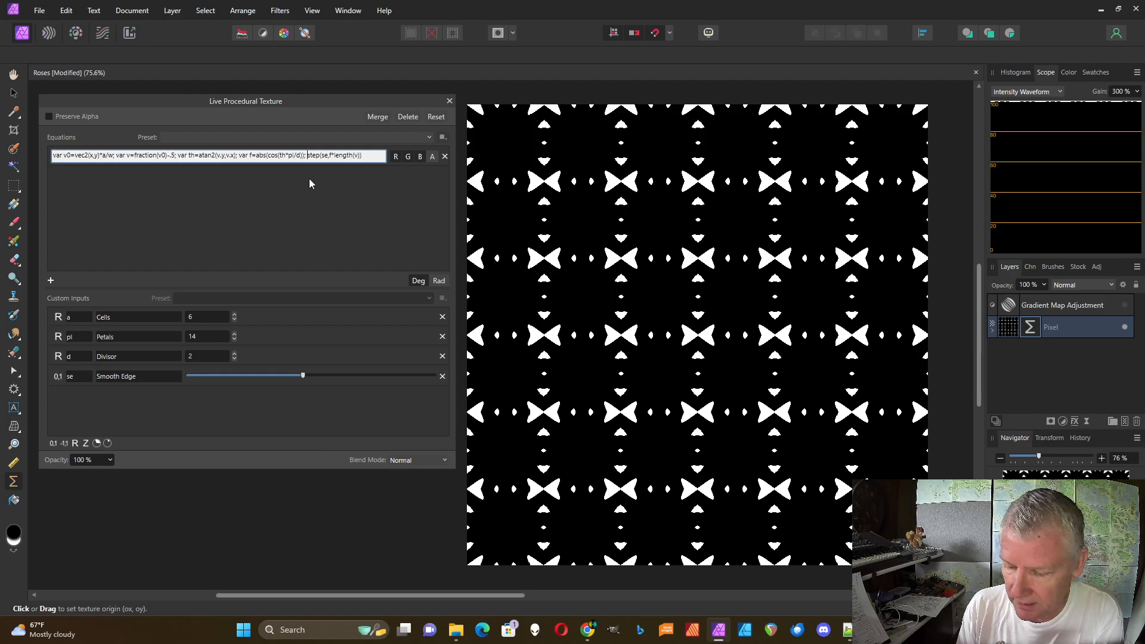
{"action": "type", "text": "r rd="}
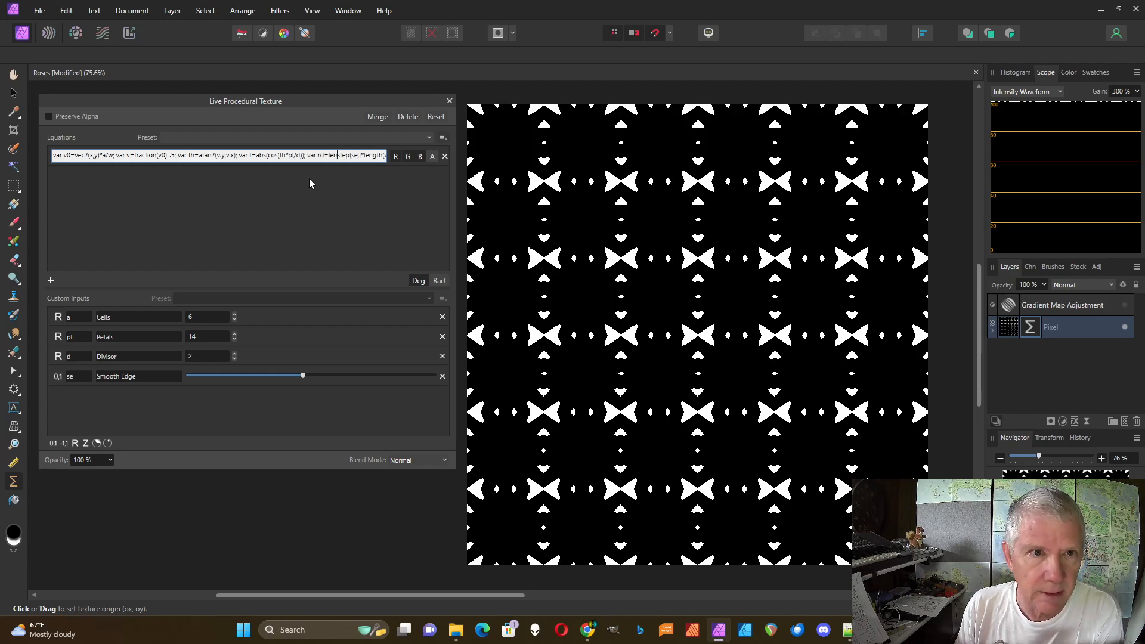
{"action": "type", "text": "len"}
{"action": "type", "text": "gth"}
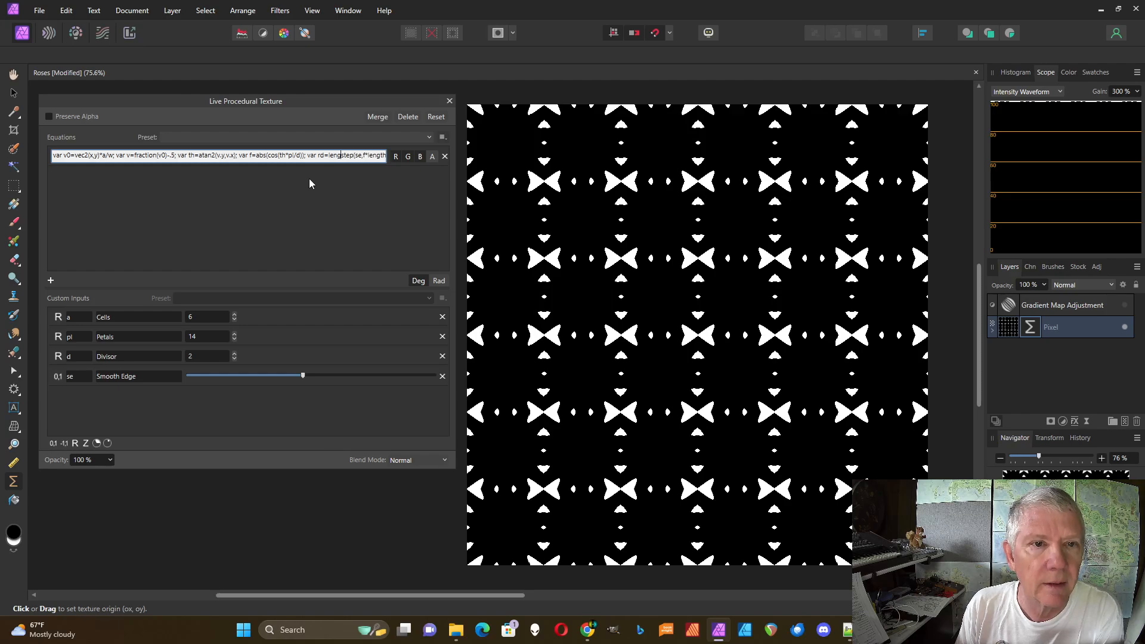
{"action": "type", "text": "(v);"}
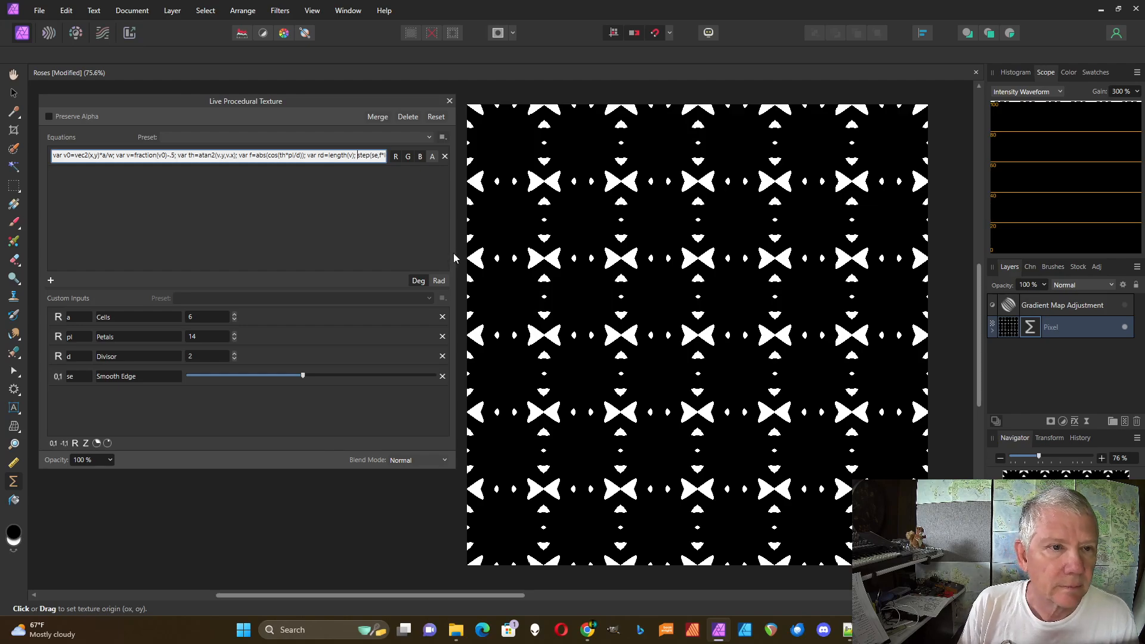
{"action": "left_click_drag", "start_coordinate": [455, 256], "coordinate": [646, 256]}
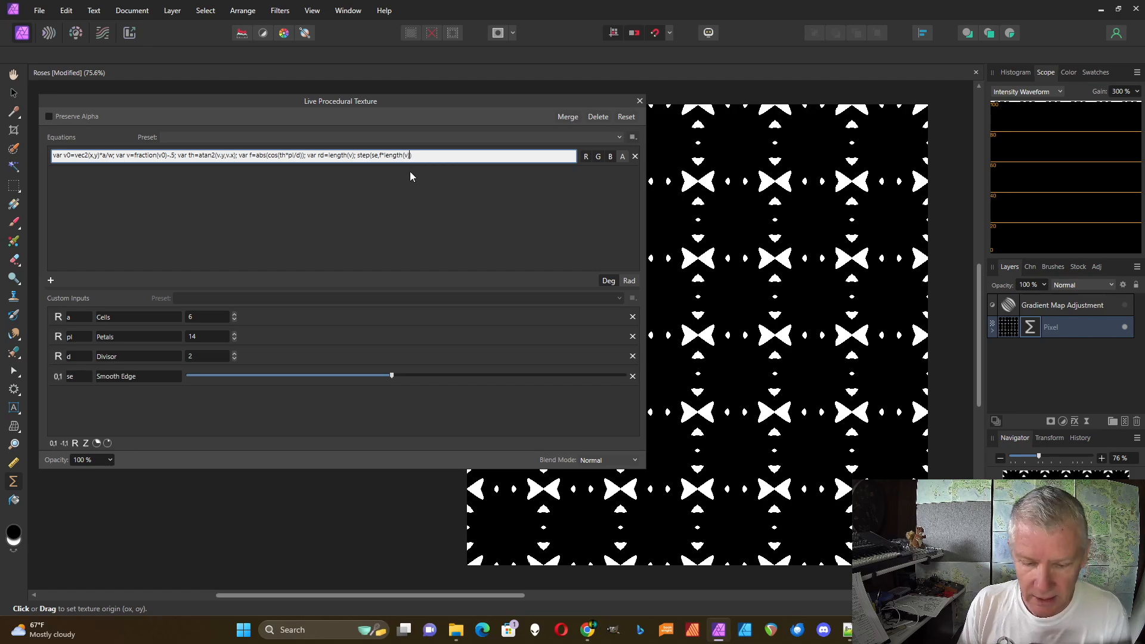
- Replace length(v) with rd inside the step function and lower Smooth Edge to about 40% of its range
{"action": "key", "text": "BackSpace"}
{"action": "key", "text": "BackSpace"}
{"action": "key", "text": "BackSpace"}
{"action": "key", "text": "BackSpace"}
{"action": "key", "text": "BackSpace"}
{"action": "key", "text": "BackSpace"}
{"action": "key", "text": "BackSpace"}
{"action": "key", "text": "BackSpace"}
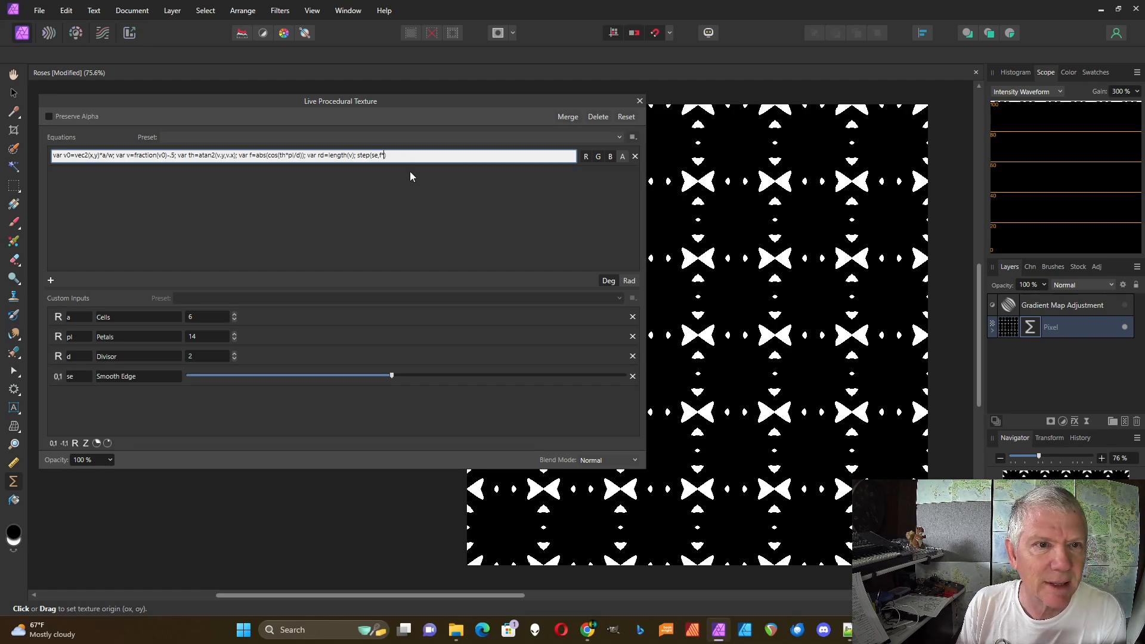
{"action": "type", "text": "rd"}
{"action": "key", "text": "Return"}
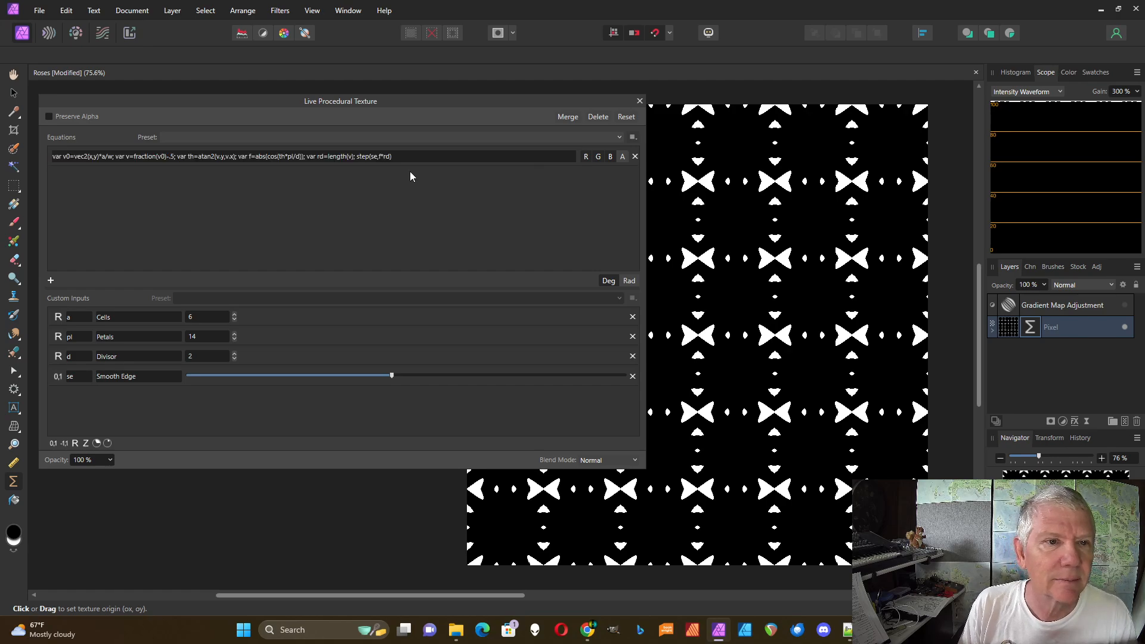
{"action": "left_click_drag", "start_coordinate": [645, 222], "coordinate": [484, 223]}
{"action": "mouse_move", "coordinate": [317, 376]}
{"action": "left_mouse_down"}
{"action": "mouse_move", "coordinate": [379, 377]}
{"action": "mouse_move", "coordinate": [299, 376]}
{"action": "left_mouse_up"}
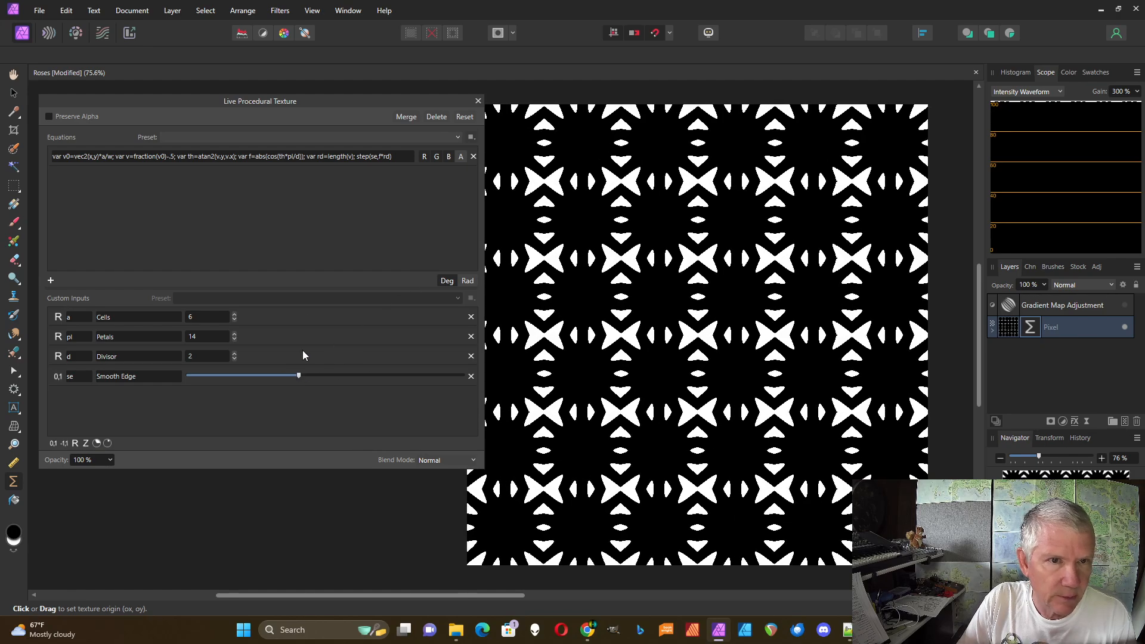
- Turn the equation's step function into smoothstep and insert f as its first argument
{"action": "left_click", "coordinate": [377, 159]}
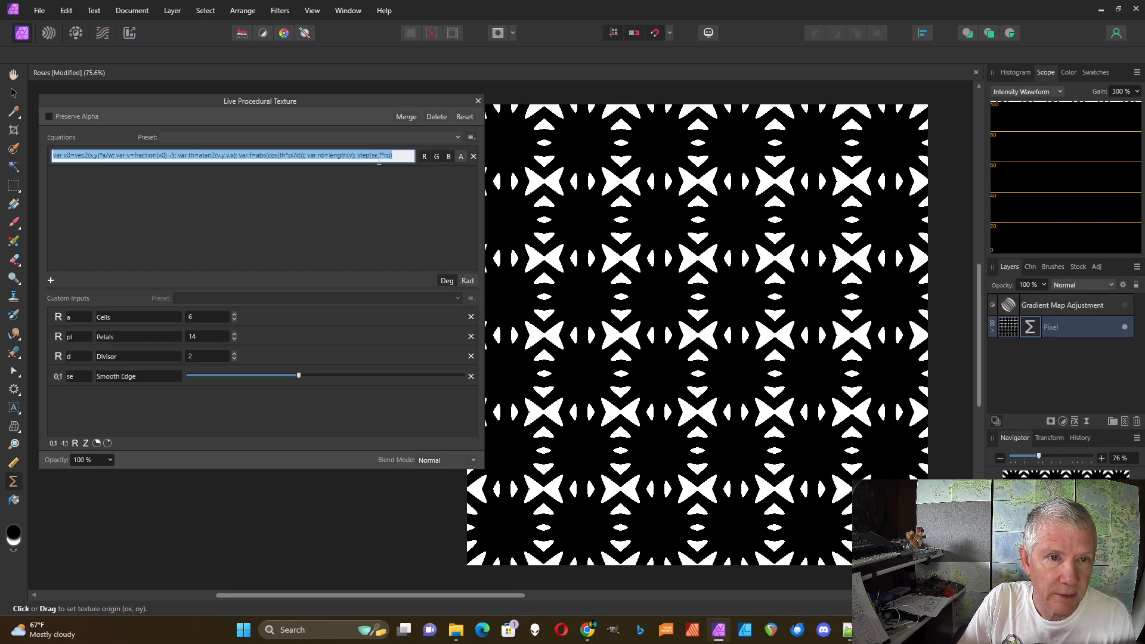
{"action": "left_click", "coordinate": [379, 159]}
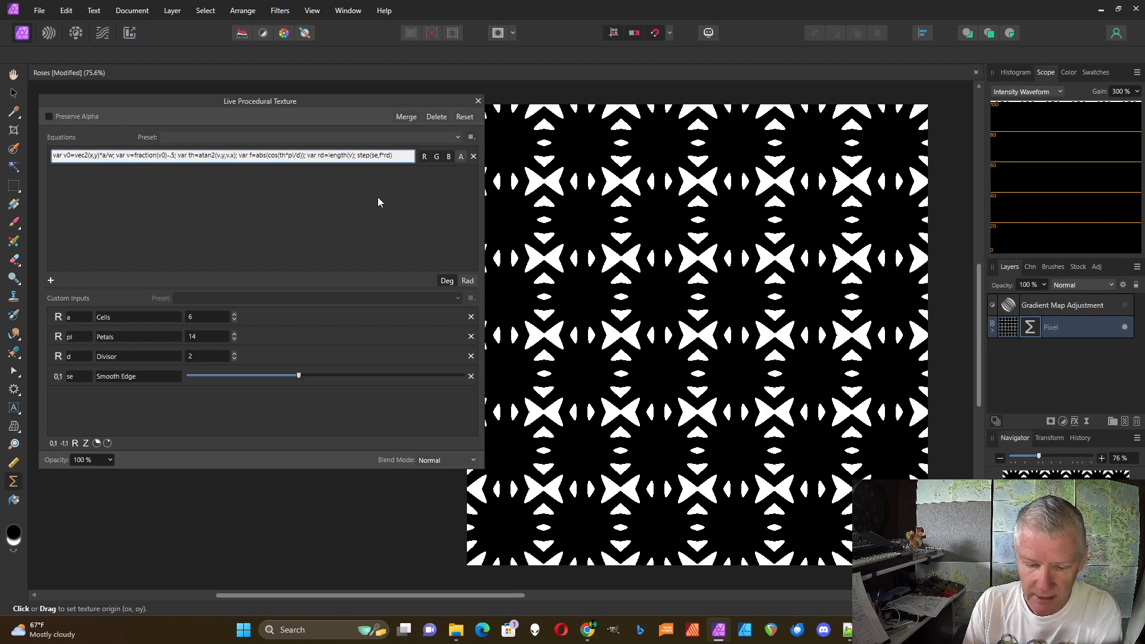
{"action": "type", "text": ","}
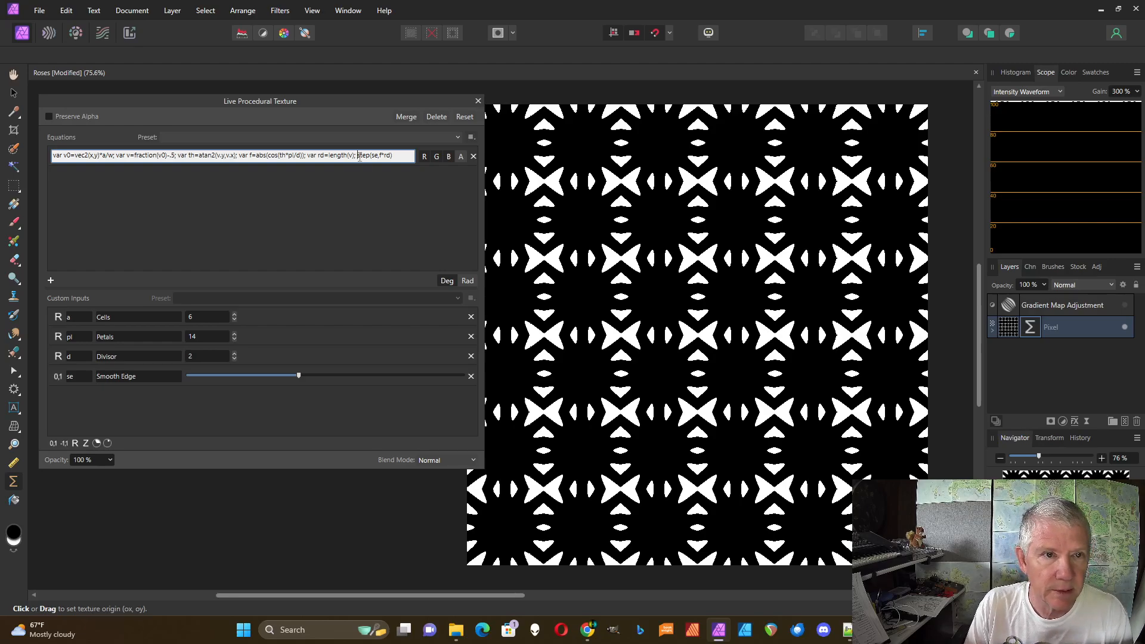
{"action": "left_click", "coordinate": [359, 156]}
{"action": "type", "text": "smooth"}
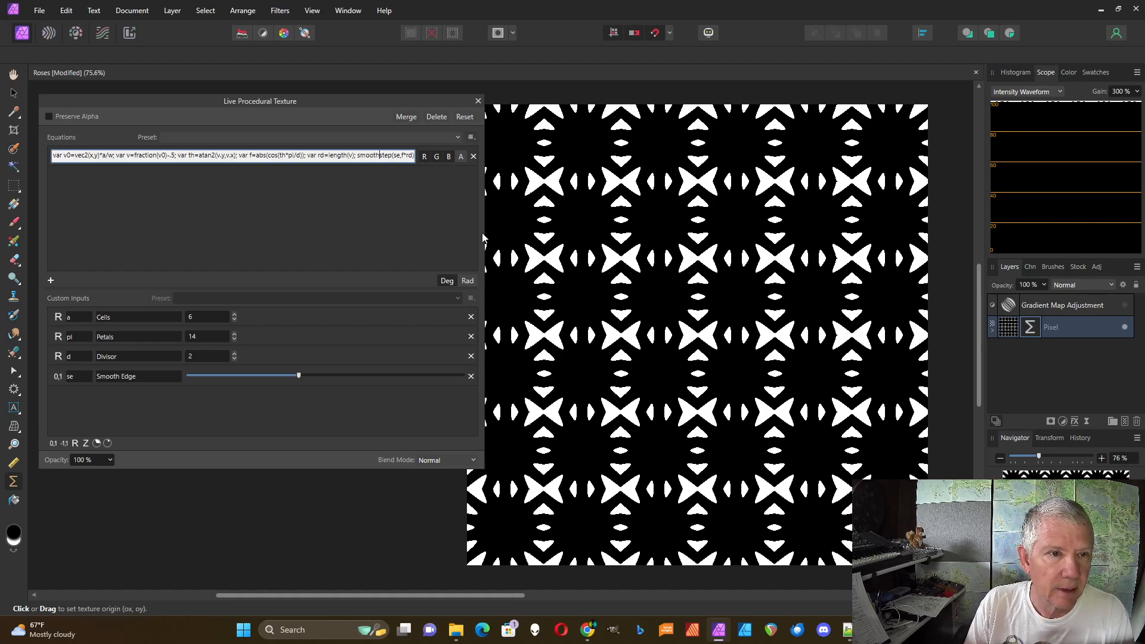
{"action": "left_click_drag", "start_coordinate": [483, 238], "coordinate": [631, 237]}
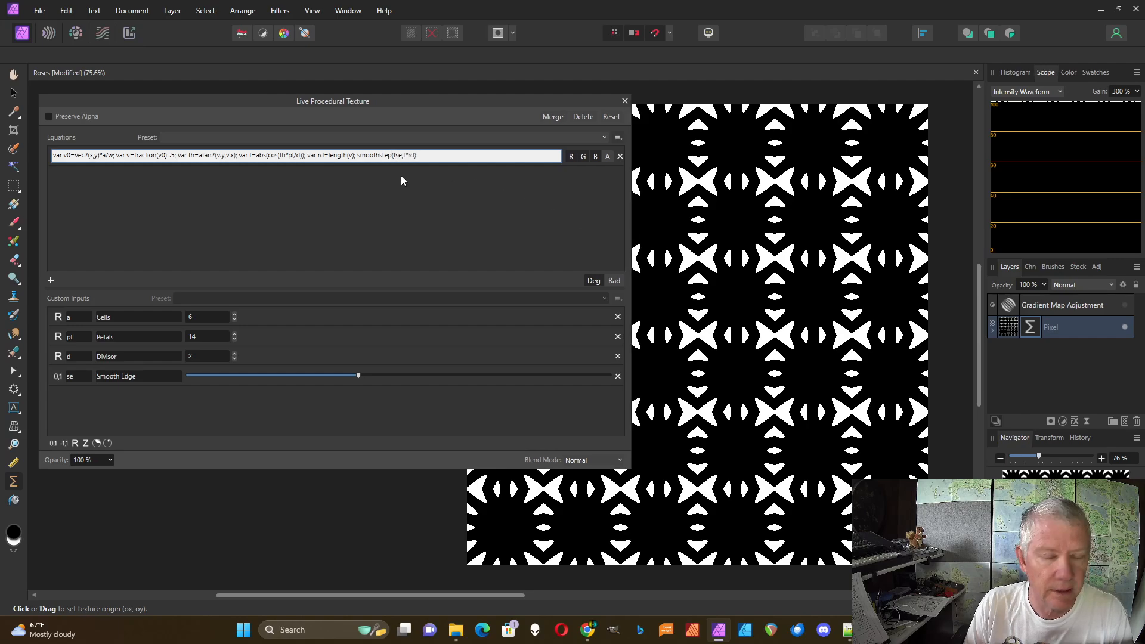
{"action": "type", "text": ","}
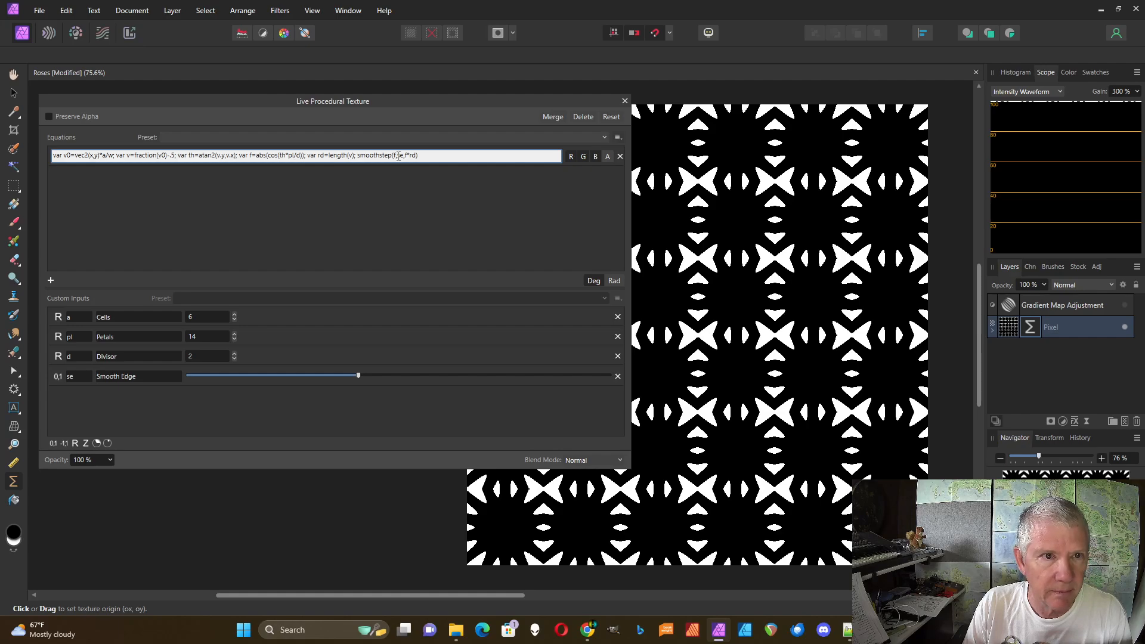
- Change the remaining arguments so that the function reads smoothstep(f,f,rd), and apply the equation
{"action": "key", "text": "BackSpace"}
{"action": "key", "text": "BackSpace"}
{"action": "type", "text": "f"}
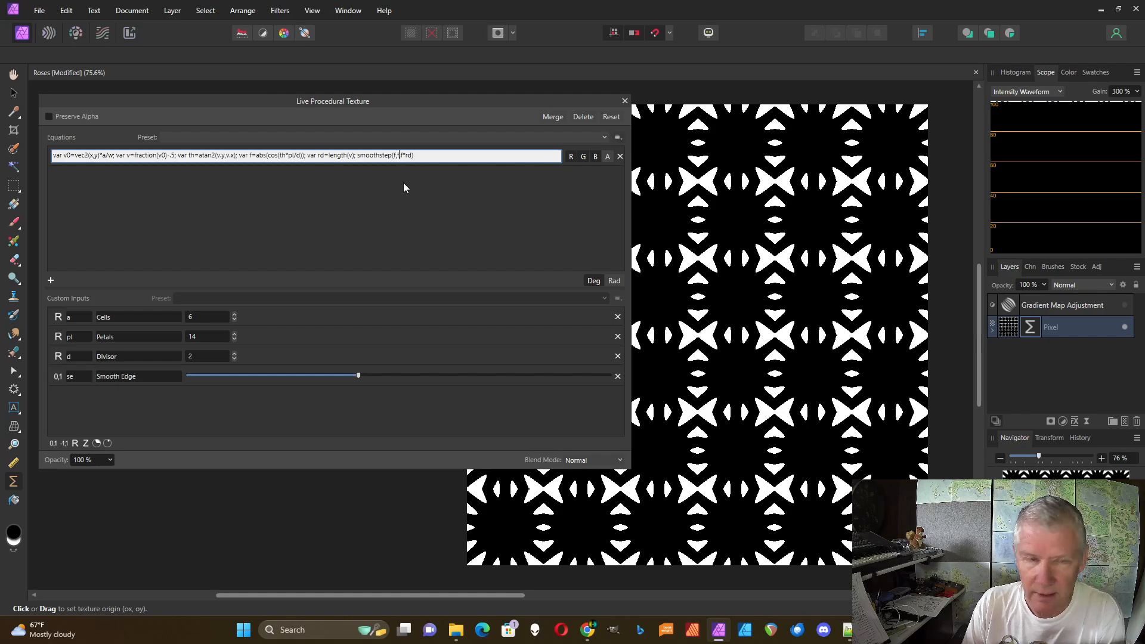
{"action": "left_click", "coordinate": [406, 156]}
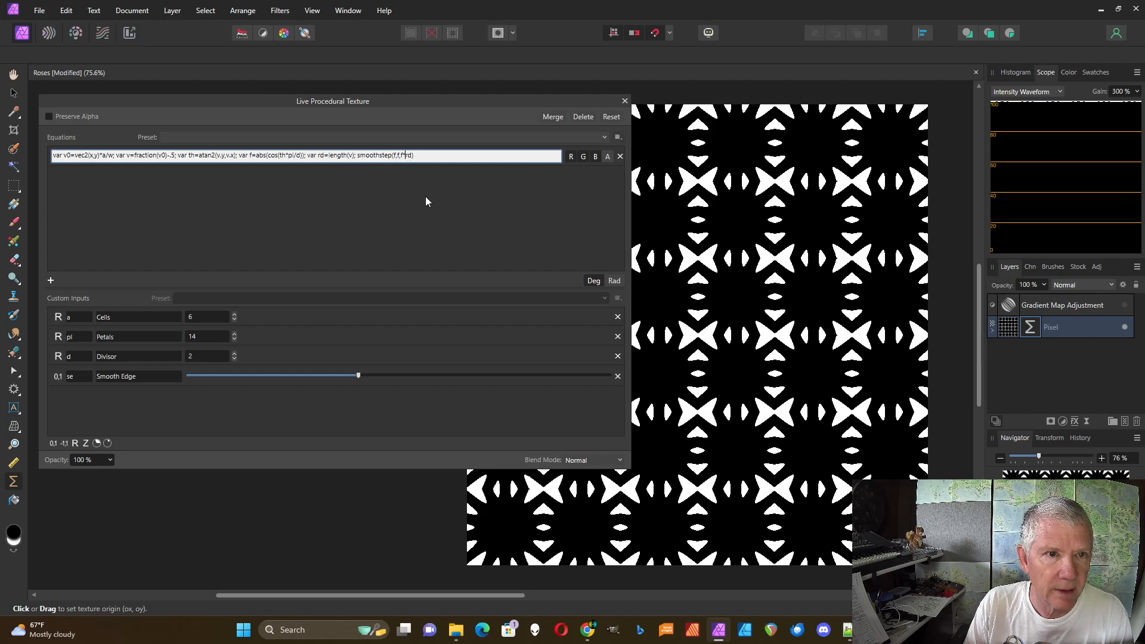
{"action": "key", "text": "BackSpace"}
{"action": "key", "text": "BackSpace"}
{"action": "key", "text": "Return"}
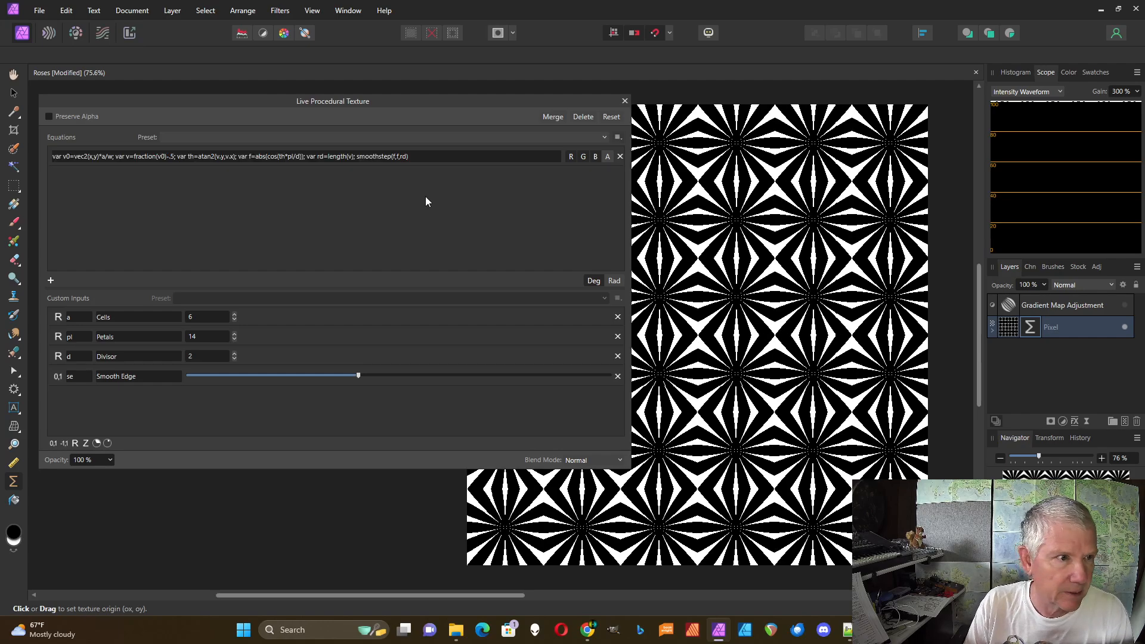
- Move Smooth Edge to about 49% of its range and set Petals to 12
{"action": "left_click_drag", "start_coordinate": [631, 234], "coordinate": [449, 234]}
{"action": "mouse_move", "coordinate": [286, 373]}
{"action": "left_mouse_down"}
{"action": "mouse_move", "coordinate": [349, 375]}
{"action": "mouse_move", "coordinate": [281, 382]}
{"action": "left_mouse_up"}
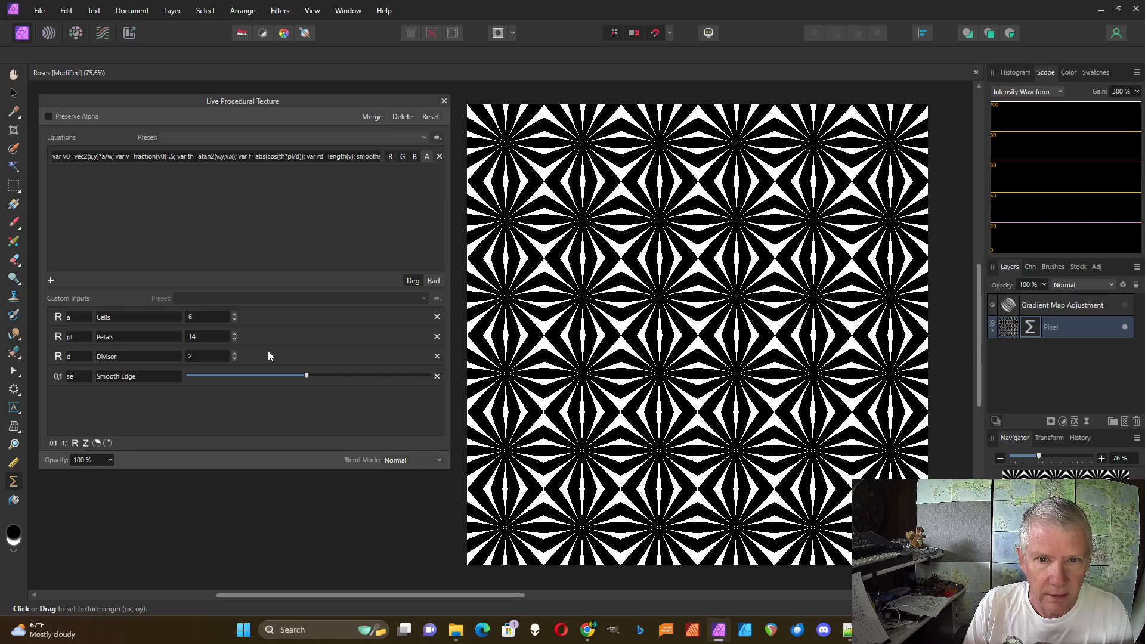
{"action": "left_click", "coordinate": [234, 334]}
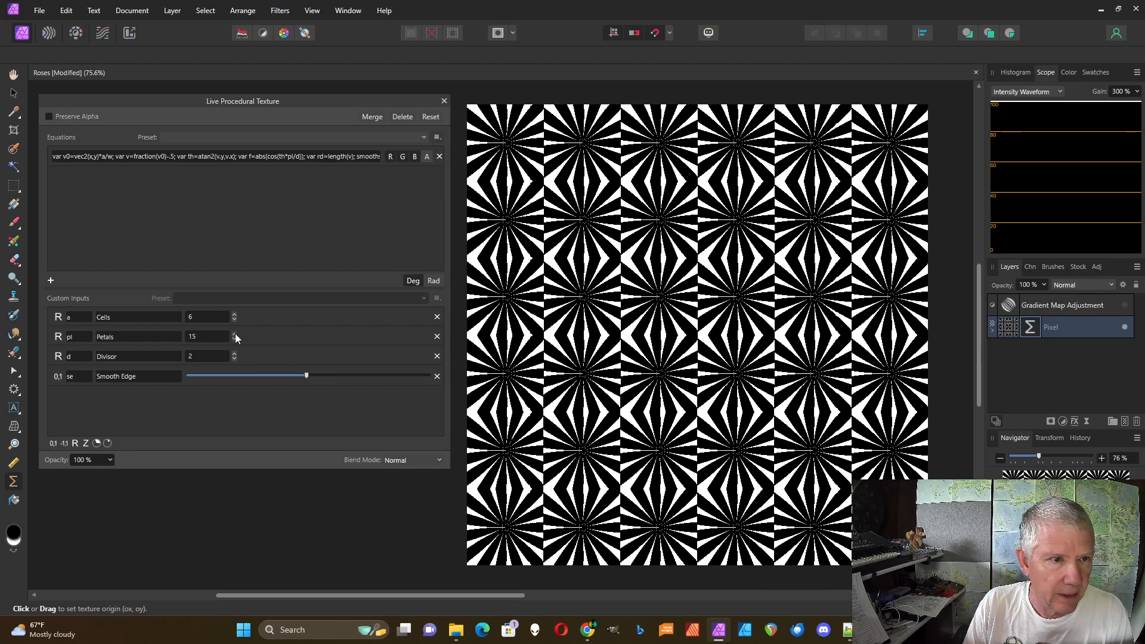
{"action": "left_click", "coordinate": [235, 334]}
{"action": "left_click", "coordinate": [236, 340]}
{"action": "left_click", "coordinate": [235, 338]}
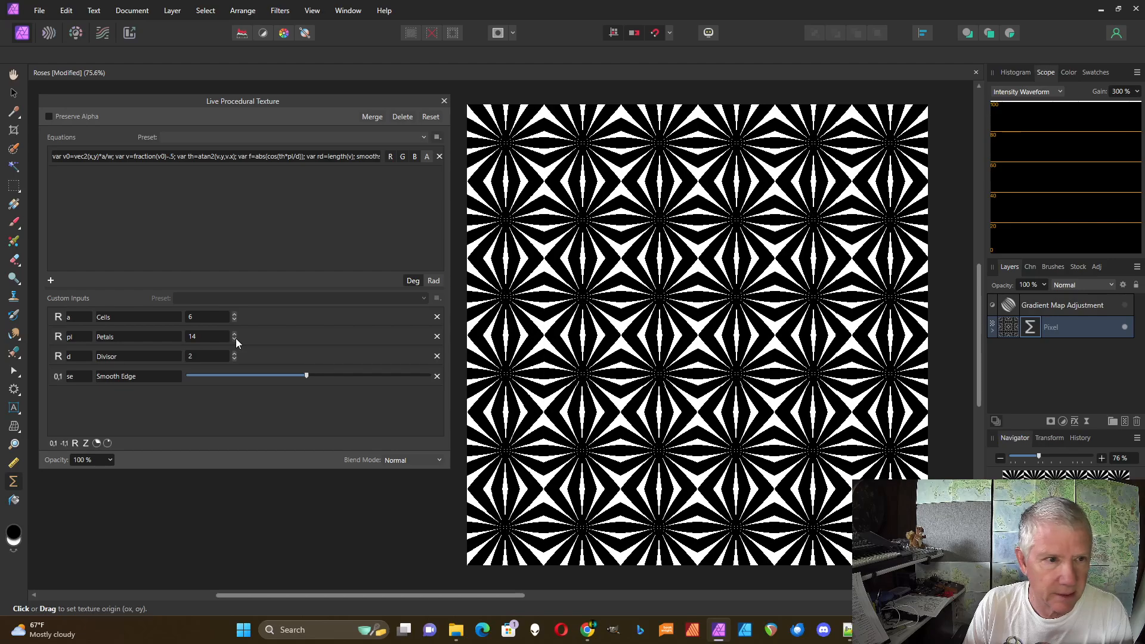
{"action": "left_click", "coordinate": [235, 338]}
{"action": "left_click", "coordinate": [234, 338]}
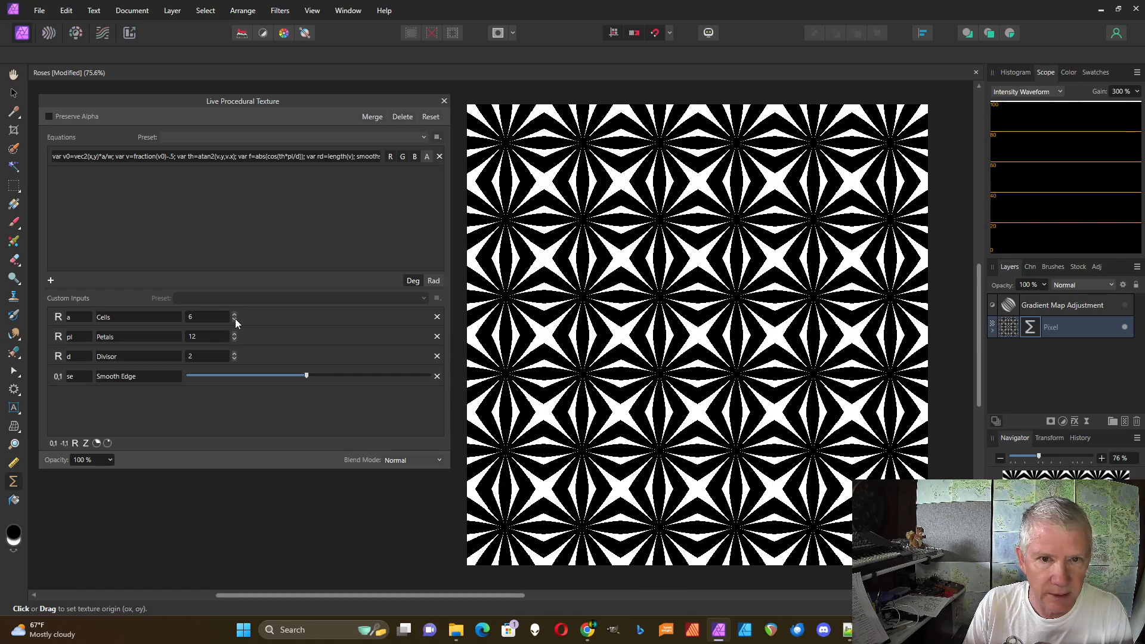
- Lower the Cells input to 1
{"action": "left_click", "coordinate": [233, 320]}
{"action": "left_click", "coordinate": [234, 318]}
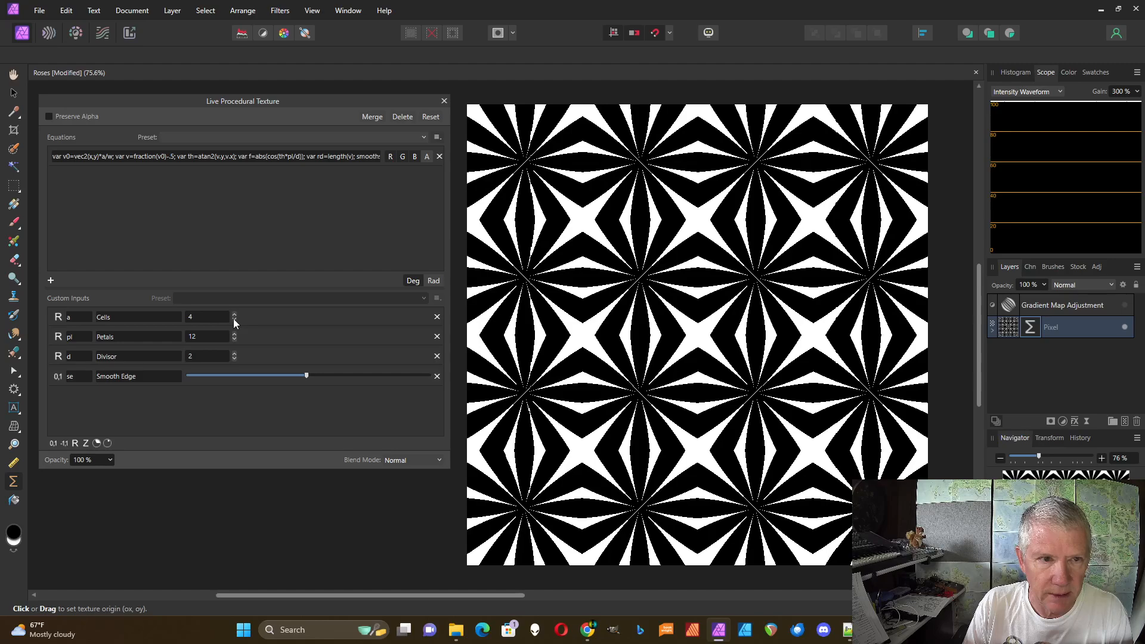
{"action": "left_click", "coordinate": [234, 318]}
{"action": "left_click", "coordinate": [234, 319]}
{"action": "left_click", "coordinate": [234, 318]}
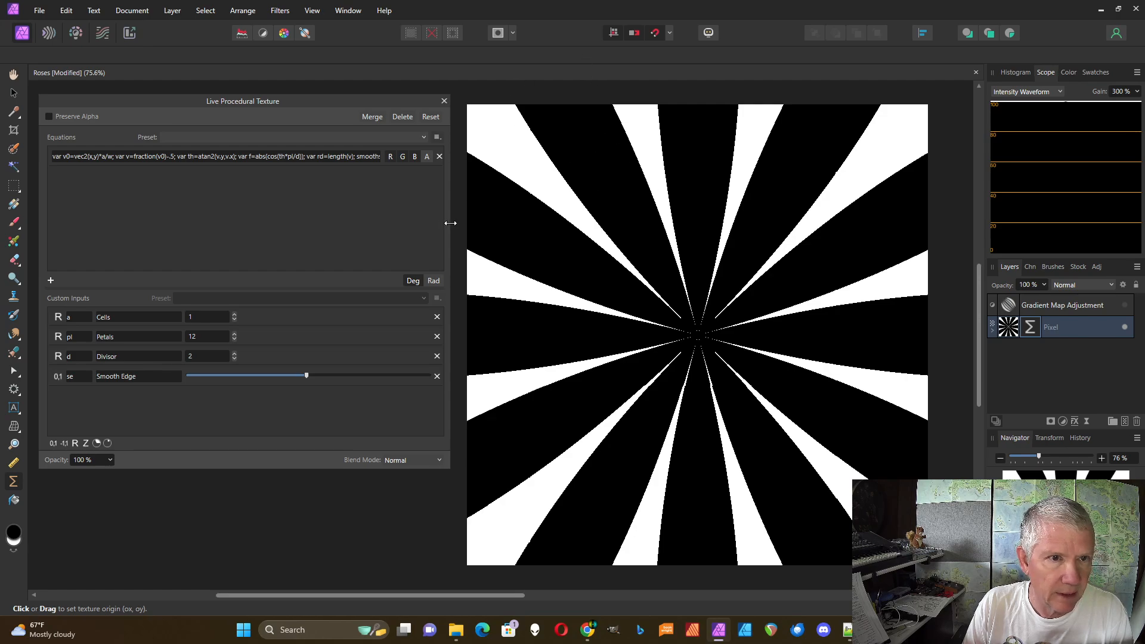
- Multiply the f term by a size variable so it reads var f=abs(cos(th*pi/d))*sz
{"action": "left_click_drag", "start_coordinate": [448, 226], "coordinate": [505, 225]}
{"action": "left_click", "coordinate": [302, 159]}
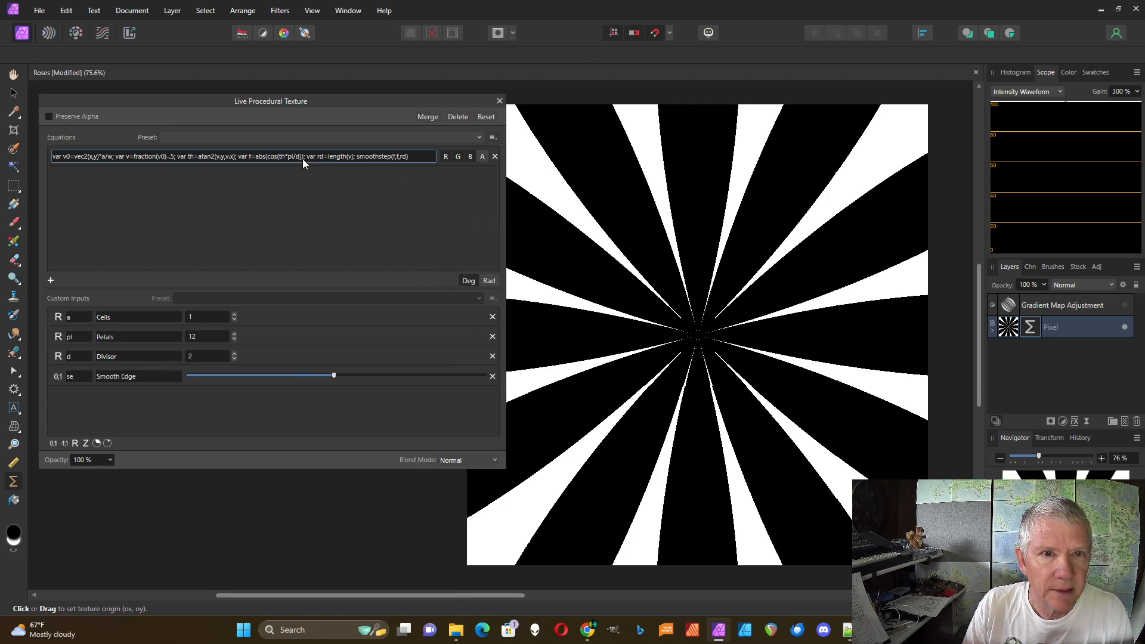
{"action": "left_click", "coordinate": [302, 157]}
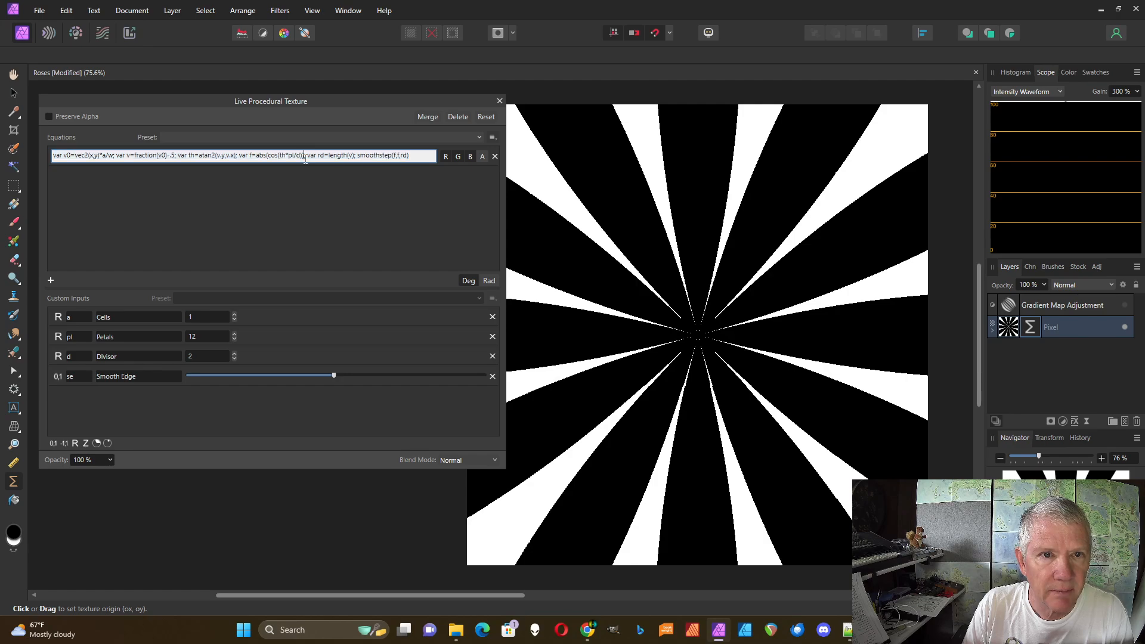
{"action": "type", "text": "*se"}
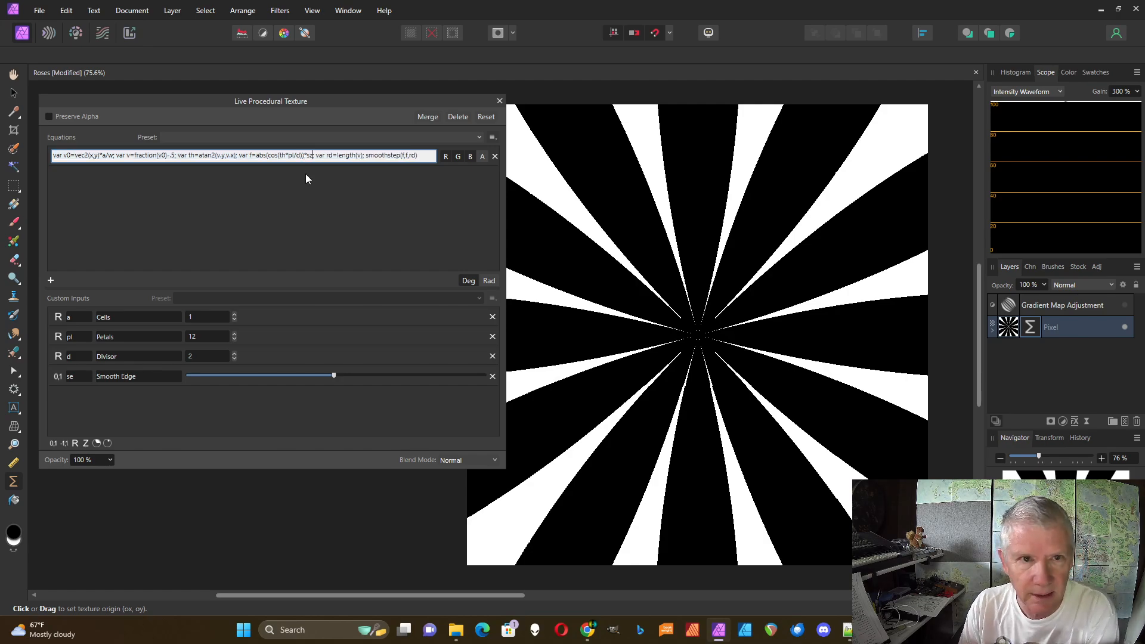
- Add a 0 to 1 custom input with variable sz and description Size, and set it to about 35% of its range
{"action": "left_click", "coordinate": [54, 443]}
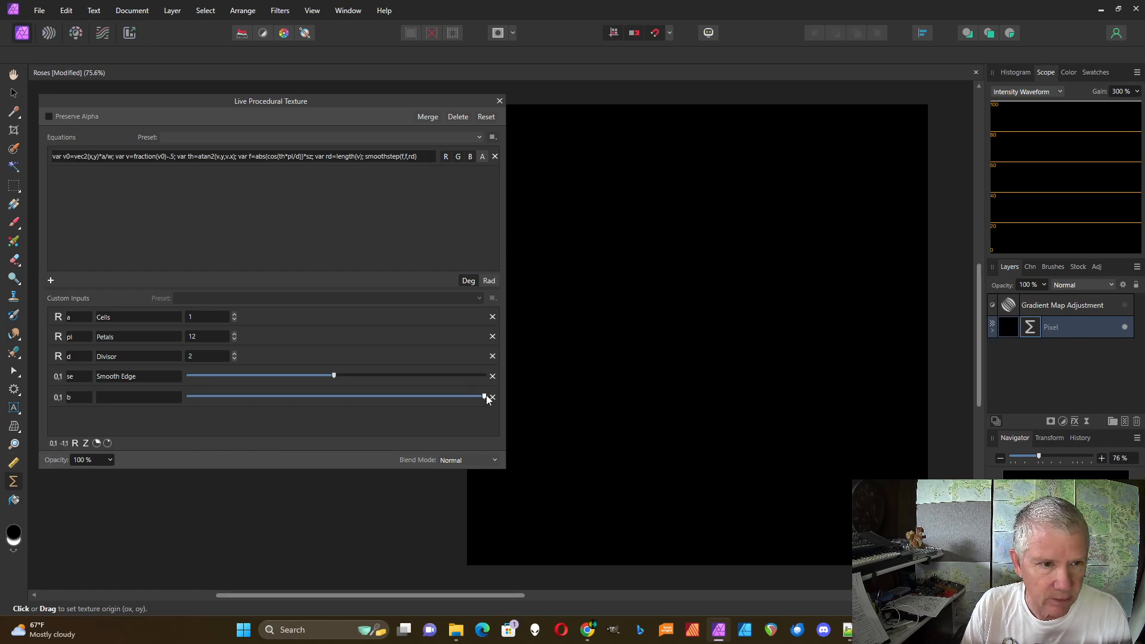
{"action": "left_click", "coordinate": [80, 397]}
{"action": "type", "text": "sz"}
{"action": "left_click", "coordinate": [131, 399]}
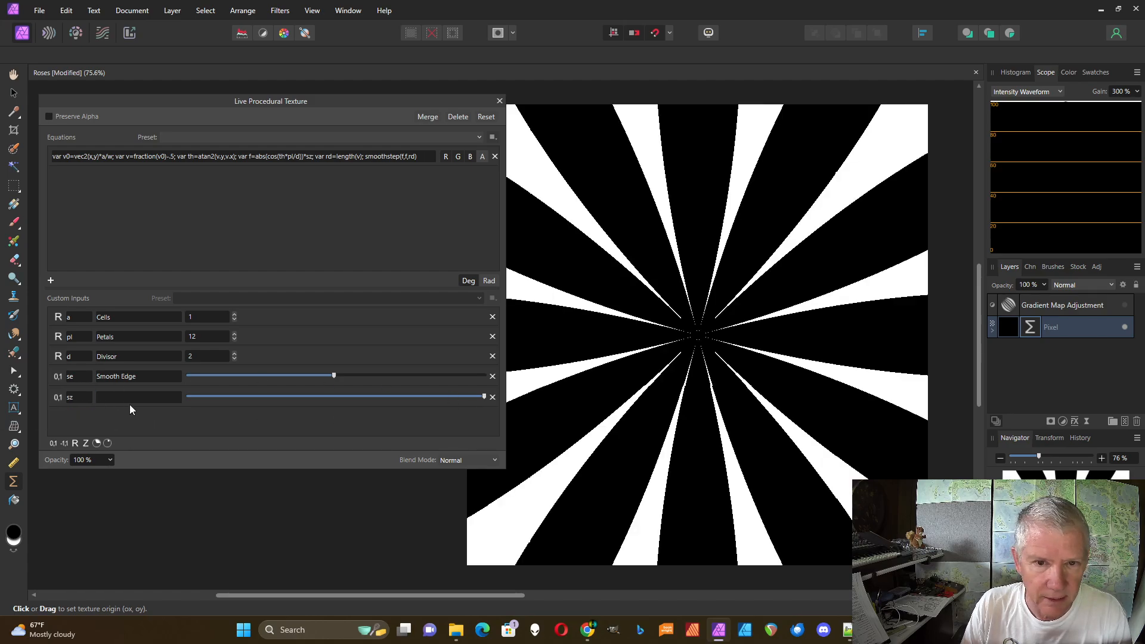
{"action": "type", "text": "S"}
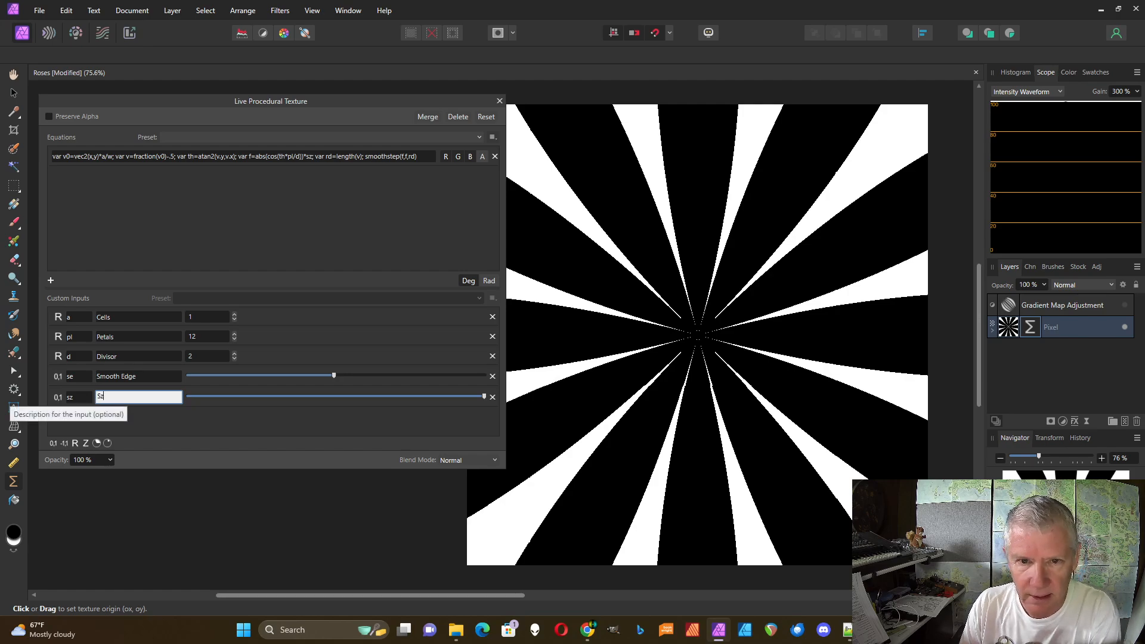
{"action": "type", "text": "ize"}
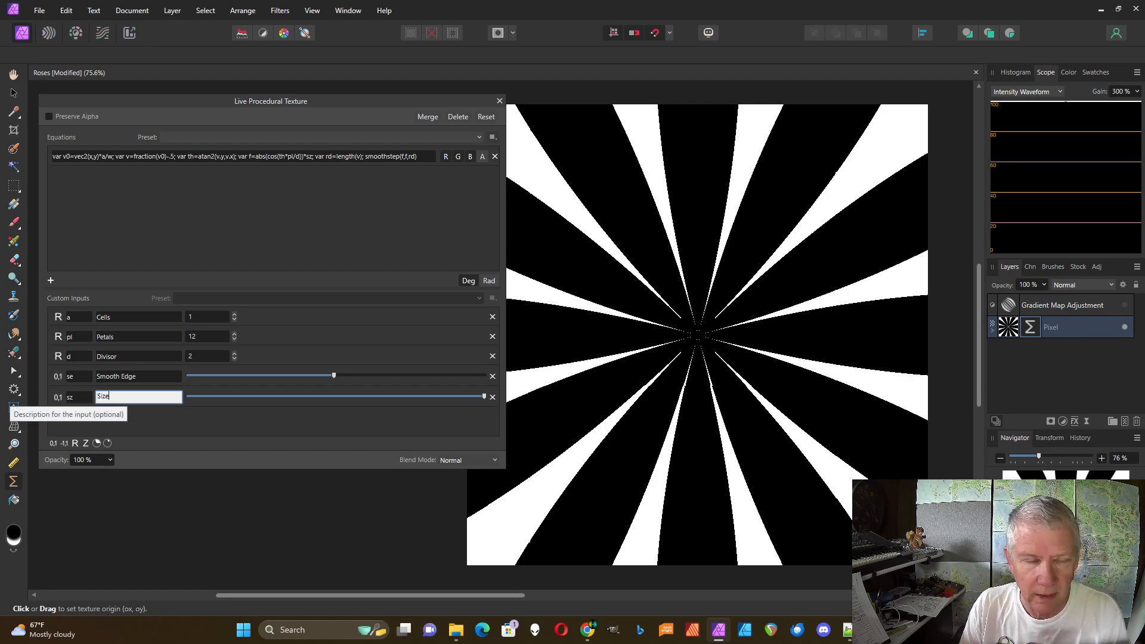
{"action": "left_click_drag", "start_coordinate": [483, 395], "coordinate": [291, 413]}
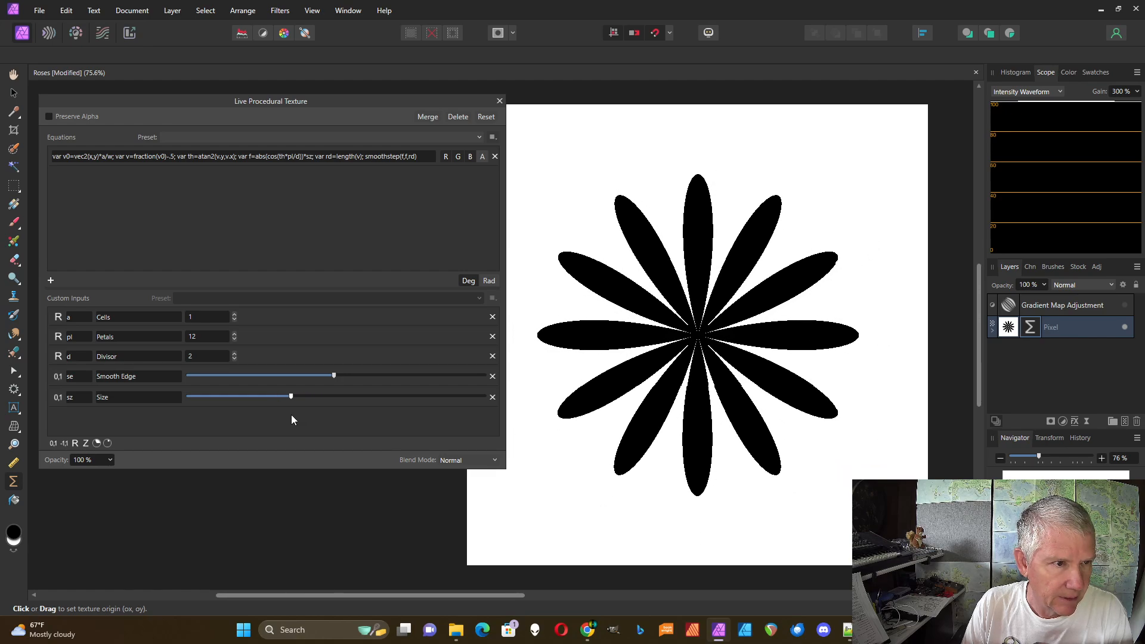
- Lower the Petals input to 4
{"action": "left_click", "coordinate": [234, 339]}
{"action": "left_click", "coordinate": [234, 338]}
{"action": "left_click", "coordinate": [234, 338]}
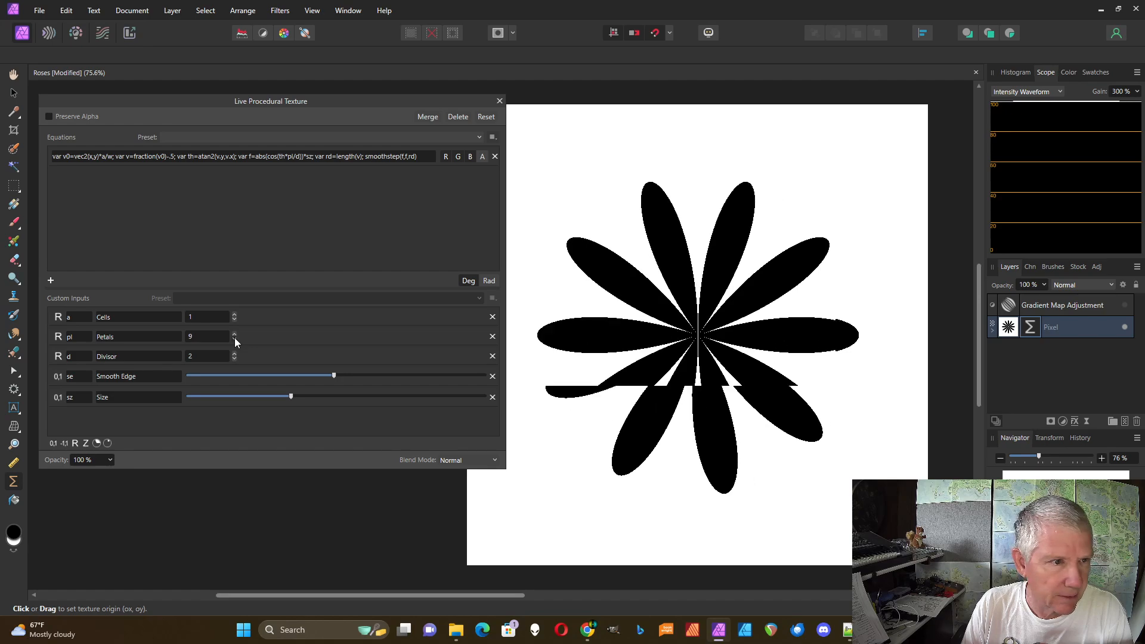
{"action": "left_click", "coordinate": [235, 339]}
{"action": "left_click", "coordinate": [234, 339]}
{"action": "left_click", "coordinate": [234, 338]}
{"action": "left_click", "coordinate": [234, 339]}
{"action": "left_click", "coordinate": [235, 339]}
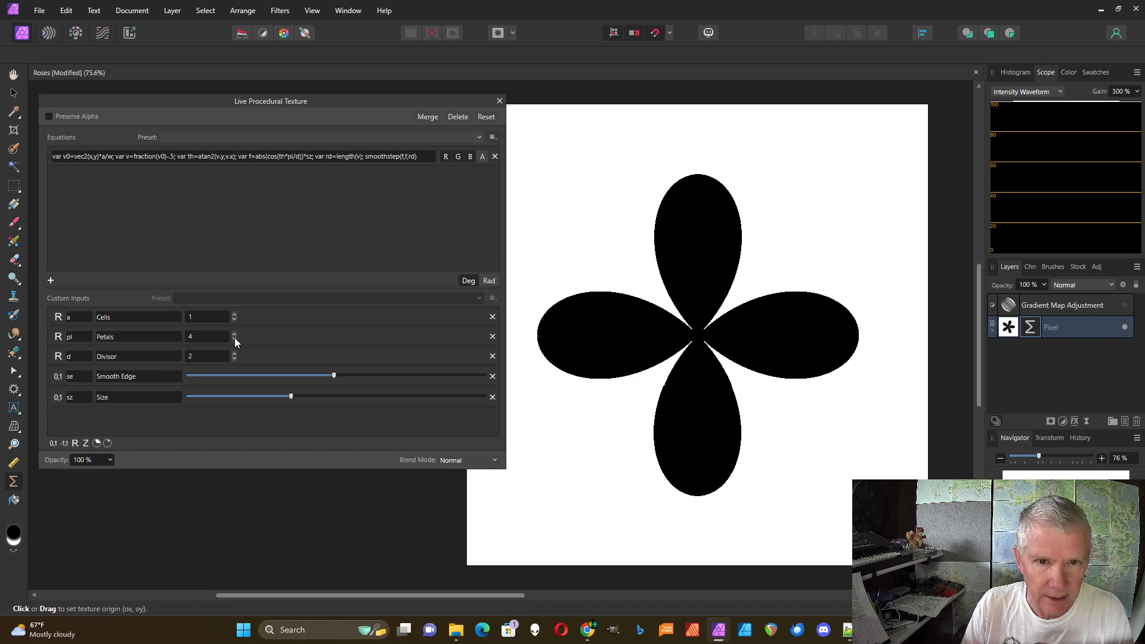
- Lower the Petals input to 2 and raise it step by step to 9
{"action": "left_click", "coordinate": [234, 338]}
{"action": "left_click", "coordinate": [234, 339]}
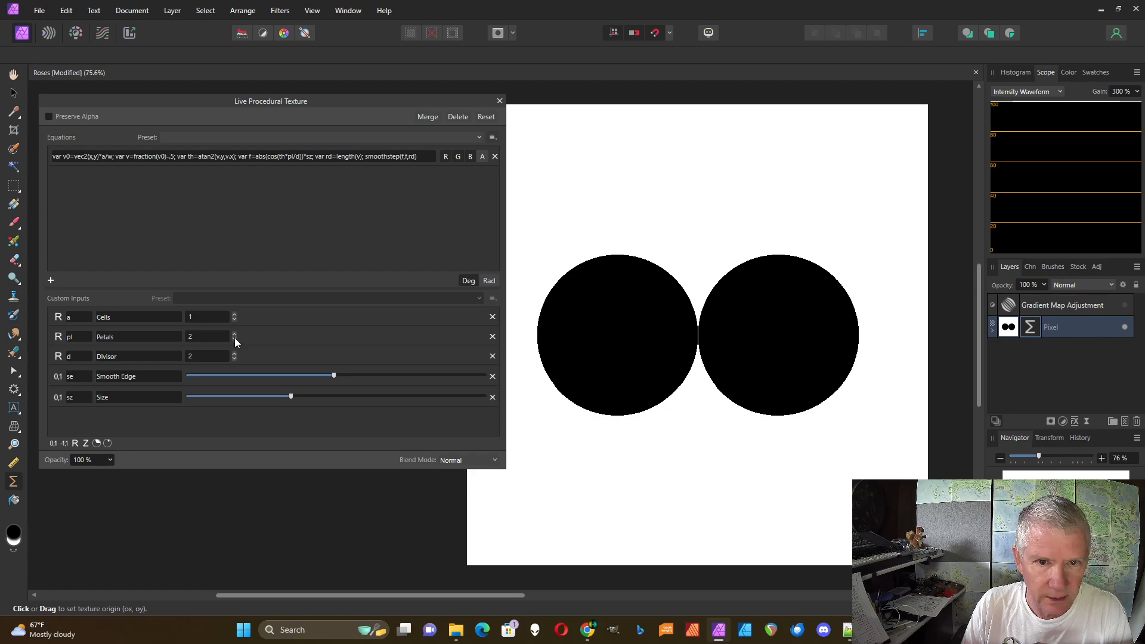
{"action": "left_click", "coordinate": [235, 335]}
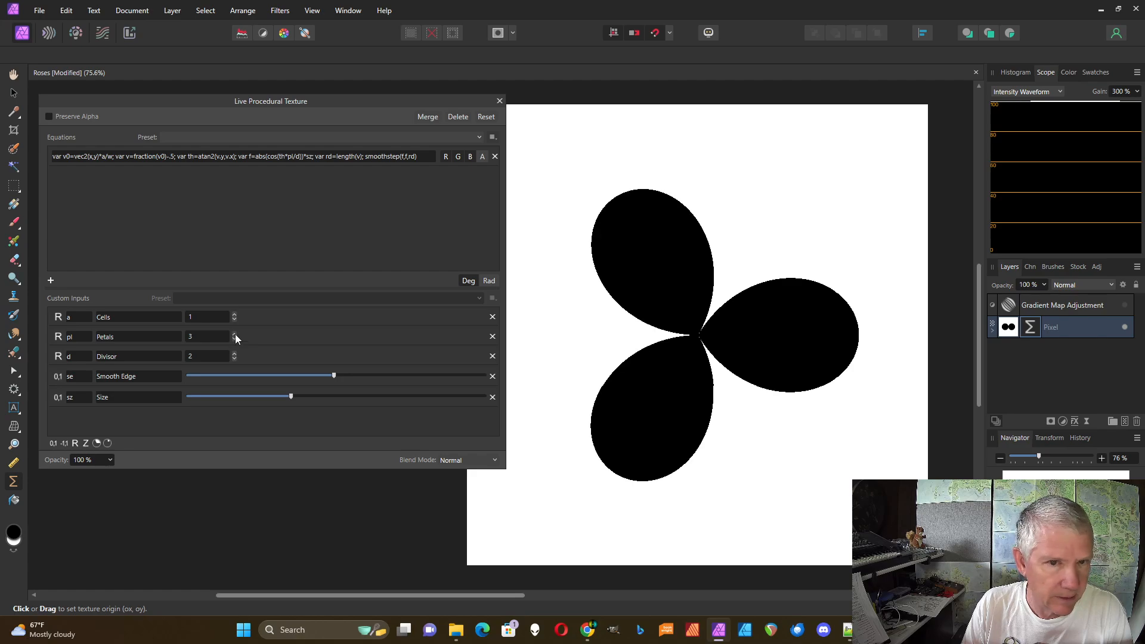
{"action": "left_click", "coordinate": [235, 334]}
{"action": "left_click", "coordinate": [235, 334]}
{"action": "left_click", "coordinate": [235, 334]}
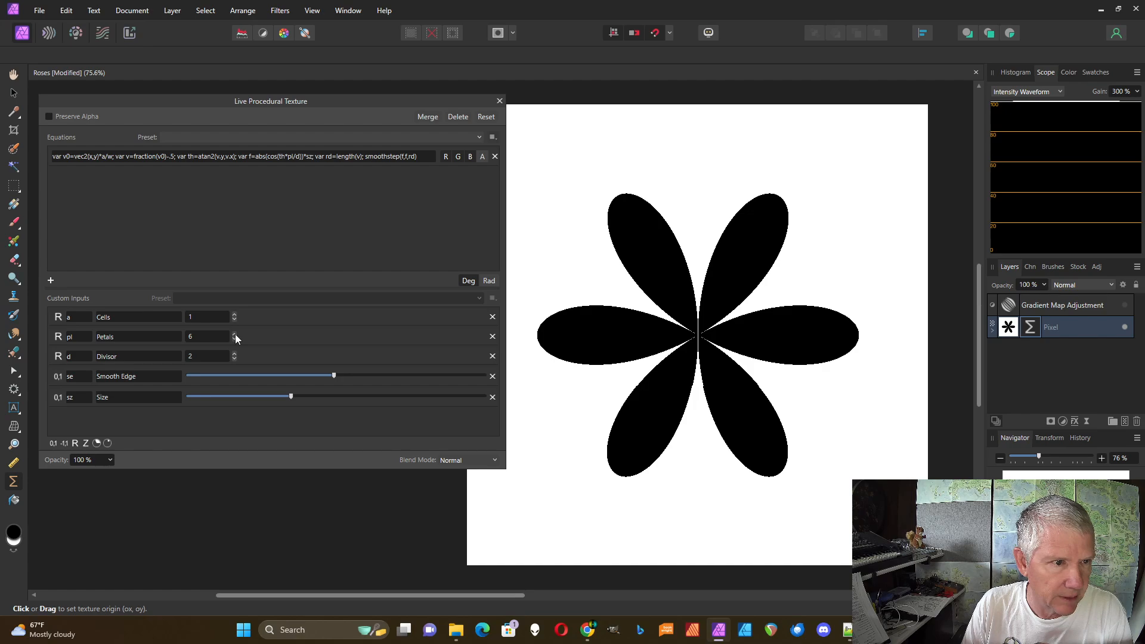
{"action": "left_click", "coordinate": [234, 334]}
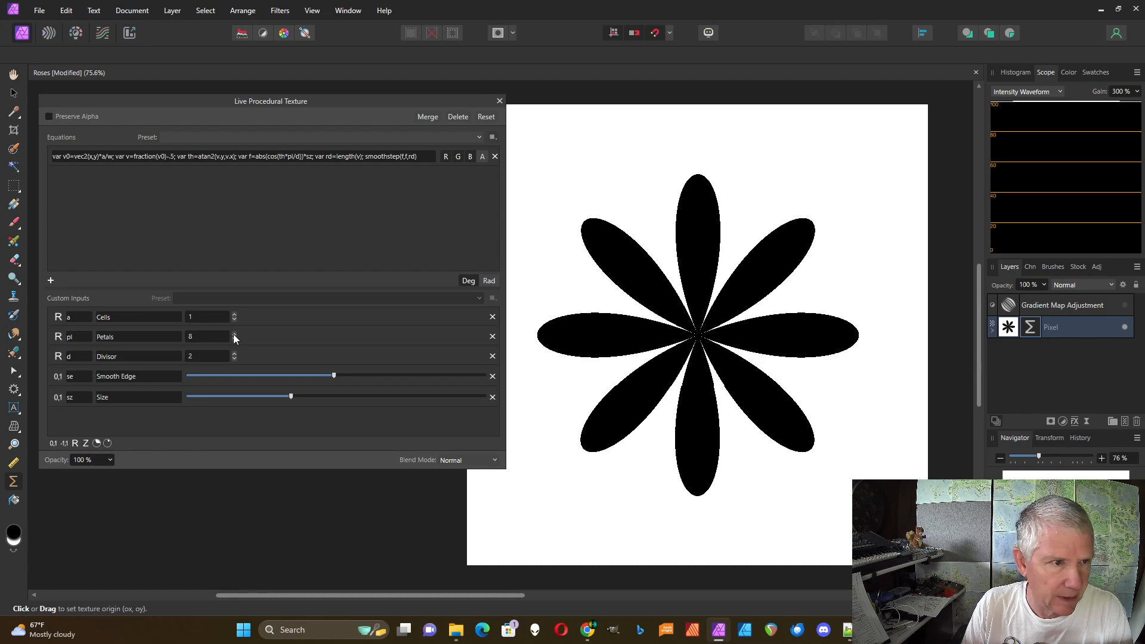
{"action": "left_click", "coordinate": [234, 334]}
- Set the Divisor to 1 and lower the Petals input step by step to 0
{"action": "left_click", "coordinate": [233, 359]}
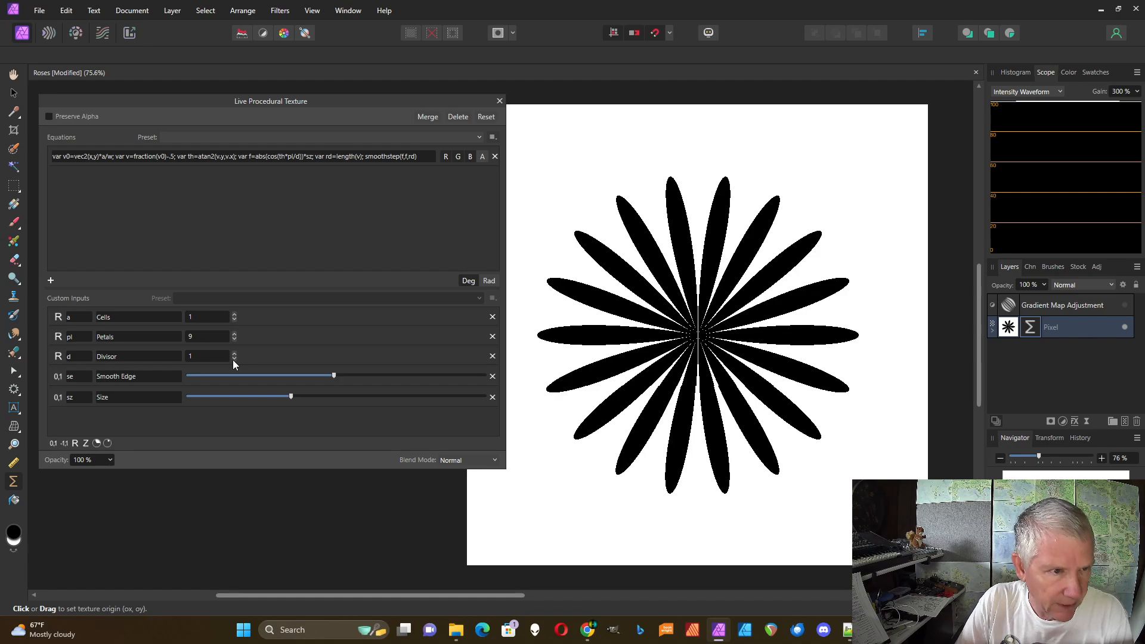
{"action": "left_click", "coordinate": [233, 339]}
{"action": "left_click", "coordinate": [234, 339]}
{"action": "left_click", "coordinate": [233, 339]}
{"action": "left_click", "coordinate": [234, 339]}
{"action": "left_click", "coordinate": [234, 340]}
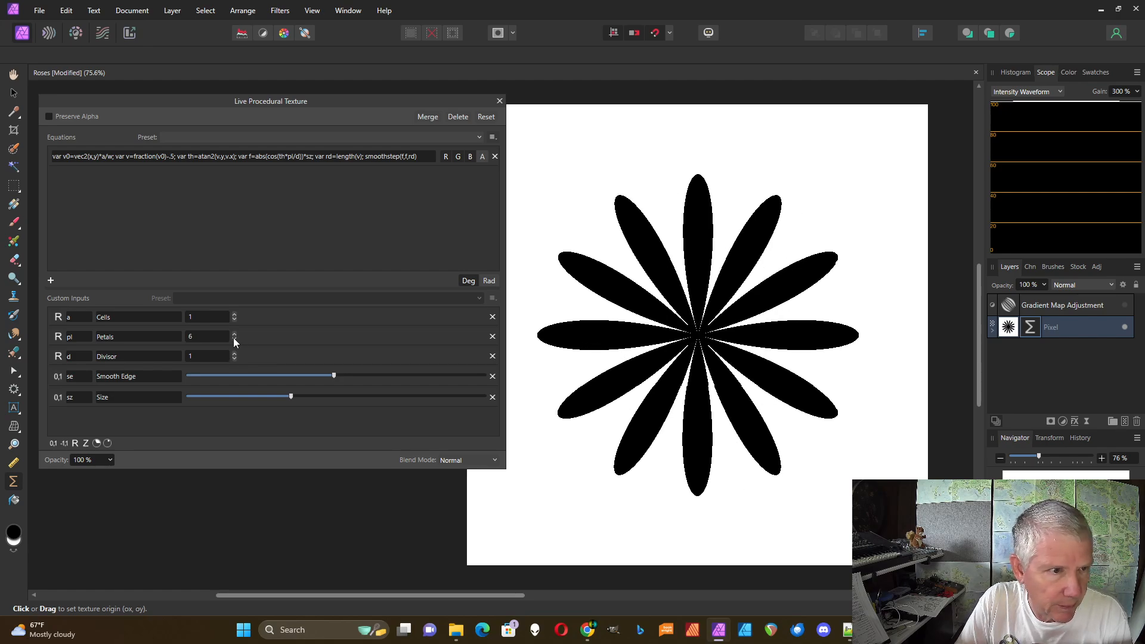
{"action": "left_click", "coordinate": [234, 339]}
{"action": "left_click", "coordinate": [234, 338]}
{"action": "left_click", "coordinate": [234, 338]}
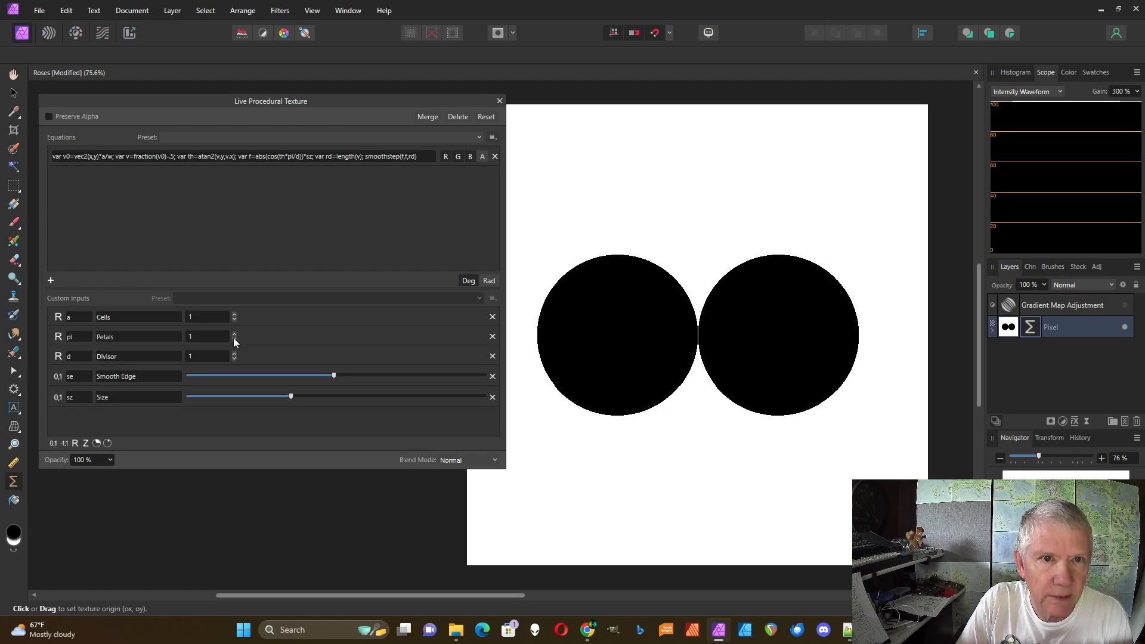
{"action": "left_click", "coordinate": [234, 338]}
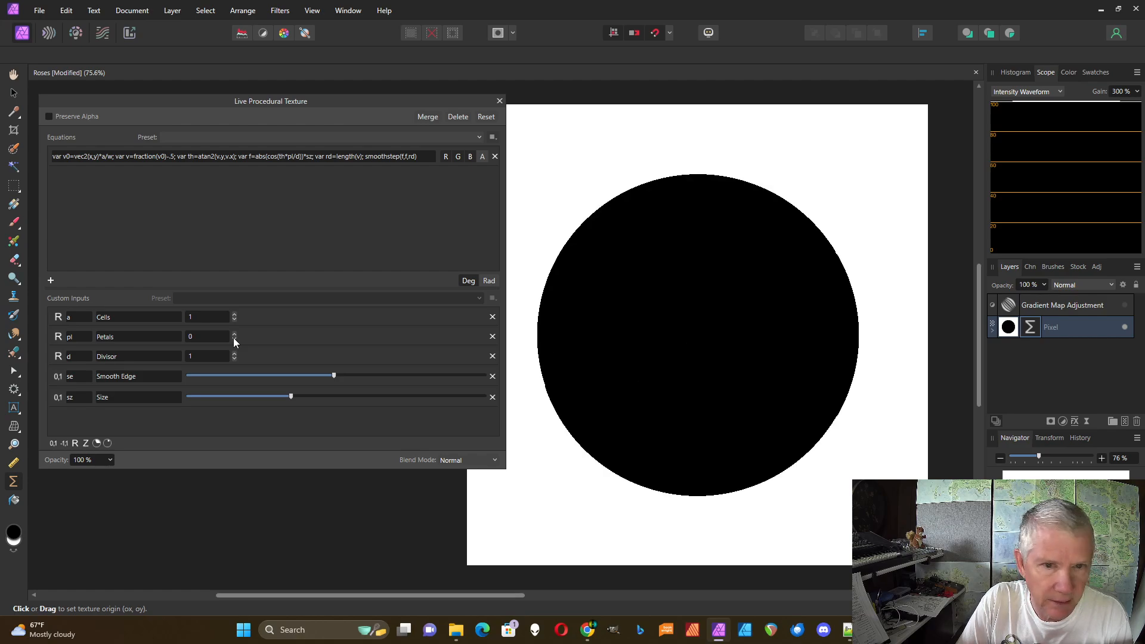
- Raise the Petals input to 2 and the Divisor to 3
{"action": "left_click", "coordinate": [234, 334]}
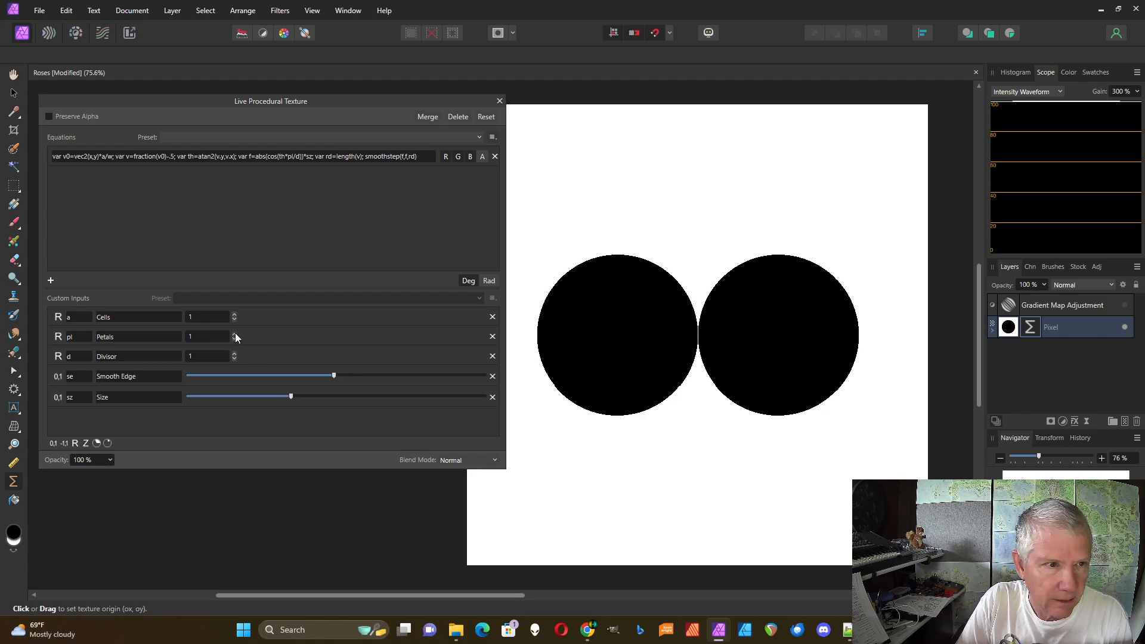
{"action": "left_click", "coordinate": [234, 333]}
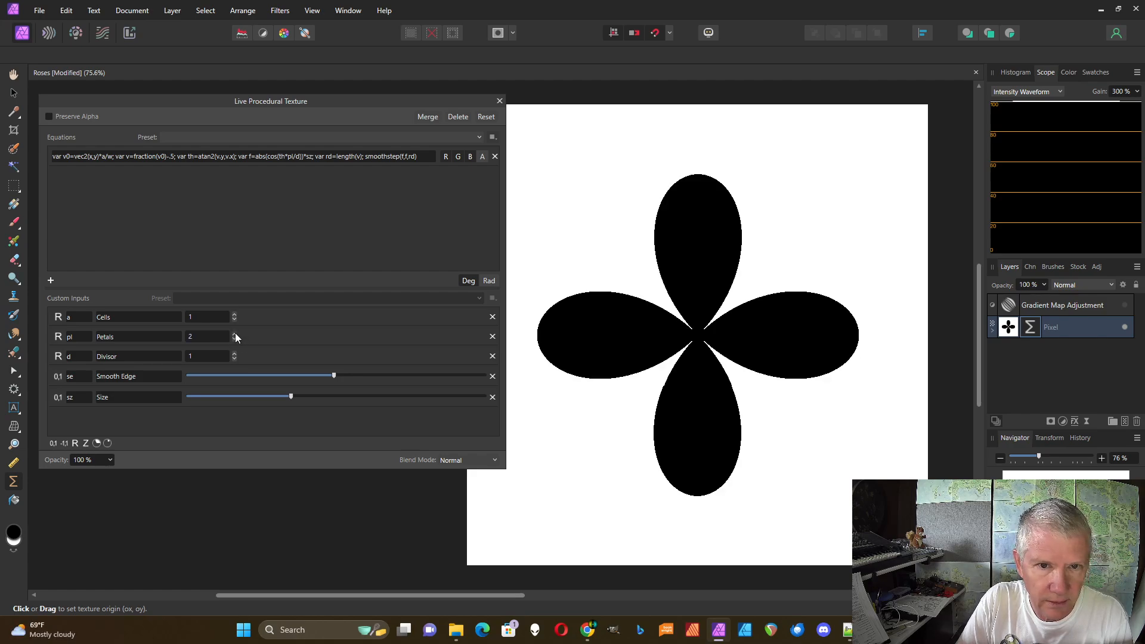
{"action": "left_click", "coordinate": [235, 353]}
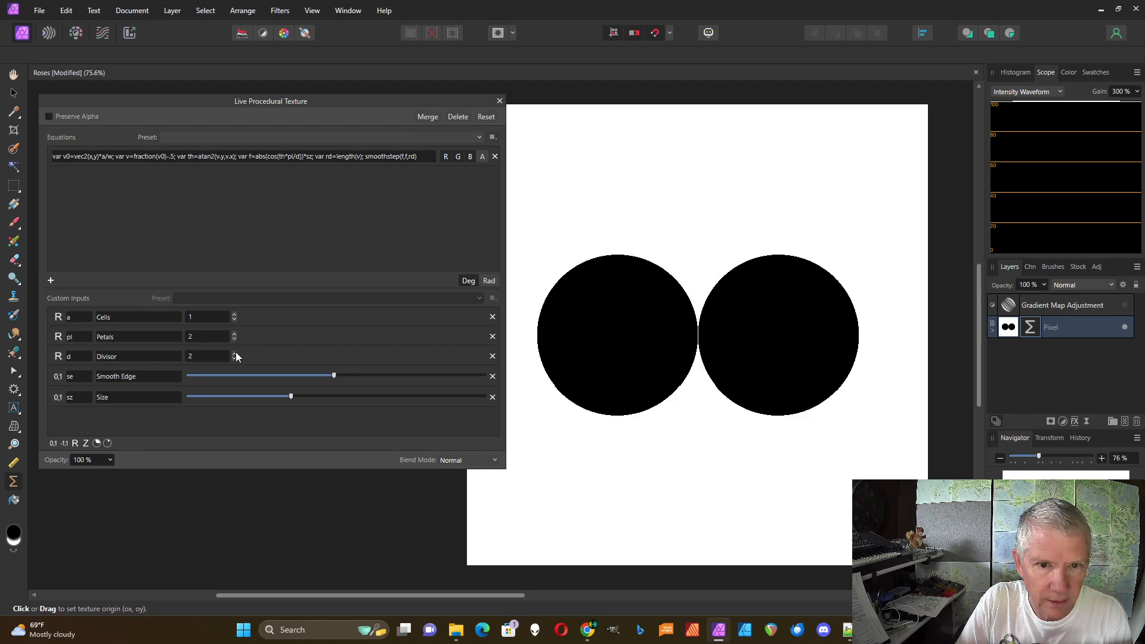
{"action": "left_click", "coordinate": [235, 353]}
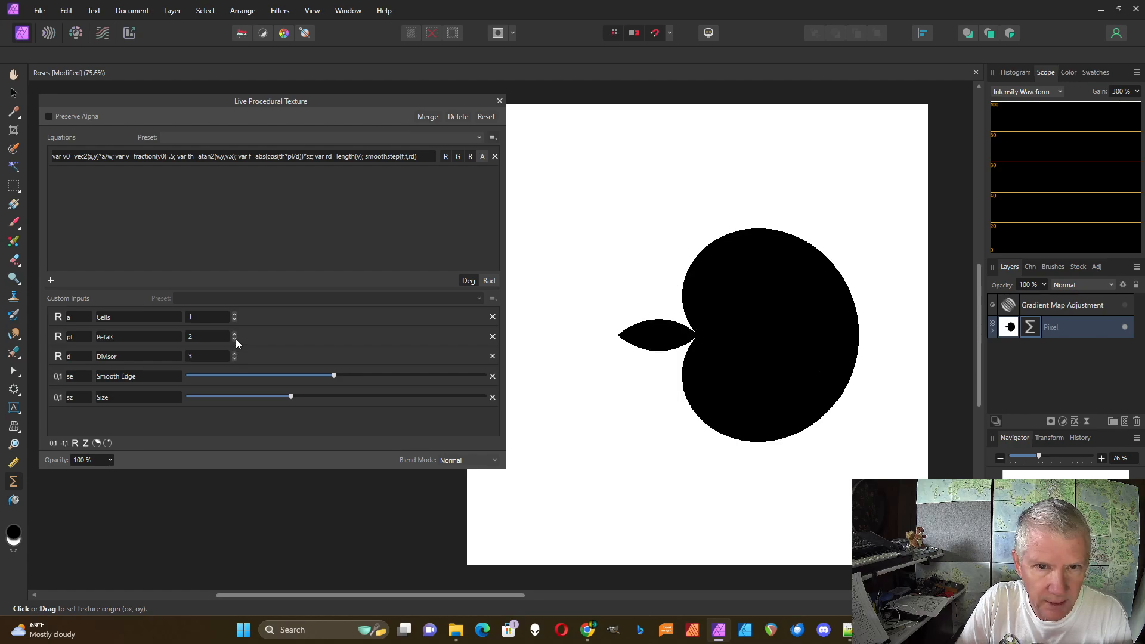
- Step the Petals input from 1 up to 4 and raise the Divisor to 5
{"action": "left_click", "coordinate": [235, 338]}
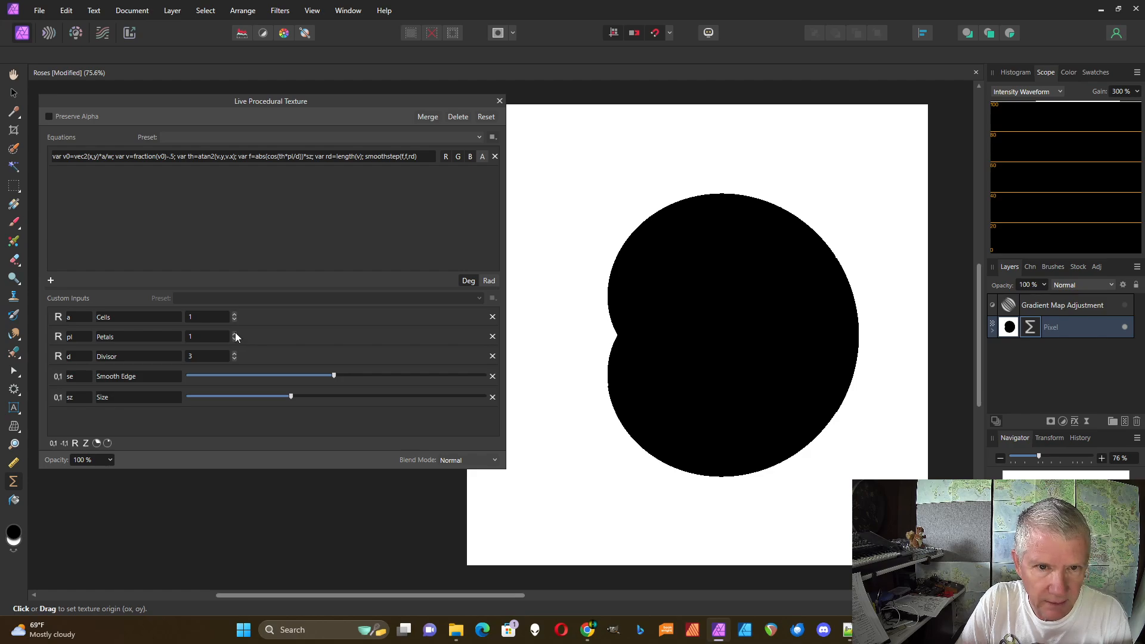
{"action": "left_click", "coordinate": [235, 334]}
{"action": "left_click", "coordinate": [235, 334]}
{"action": "left_click", "coordinate": [235, 334]}
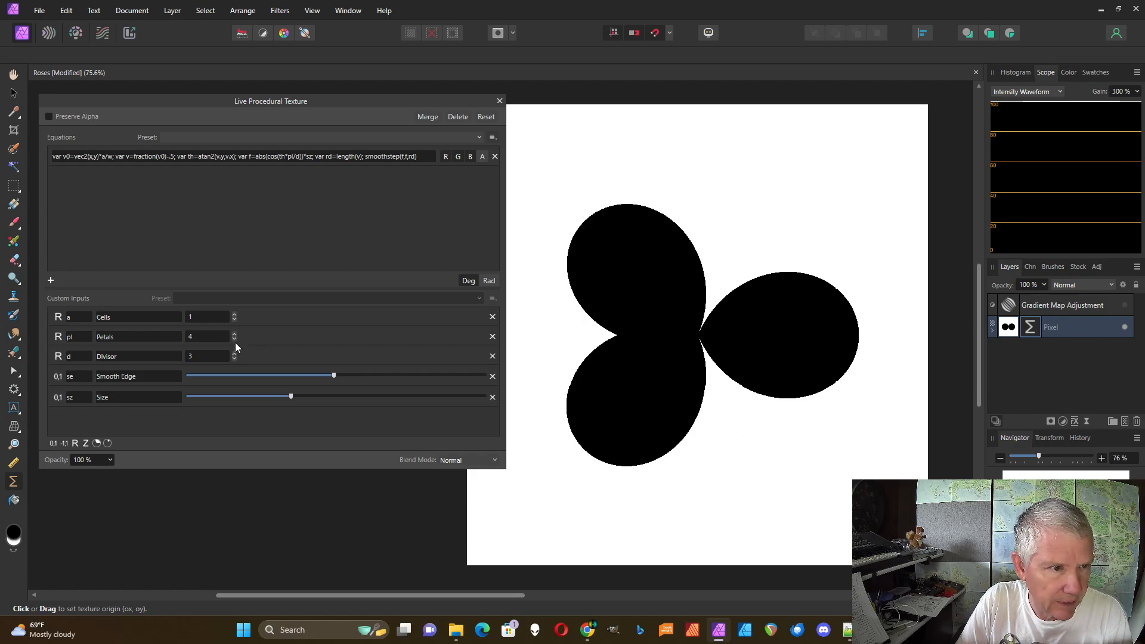
{"action": "left_click", "coordinate": [235, 353]}
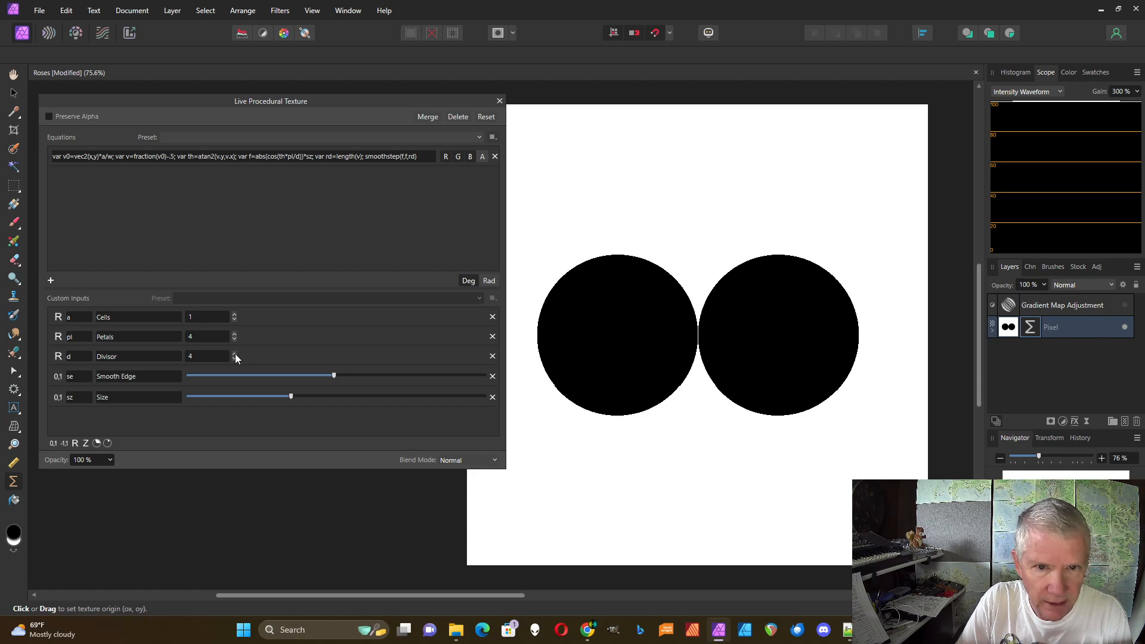
{"action": "left_click", "coordinate": [235, 353]}
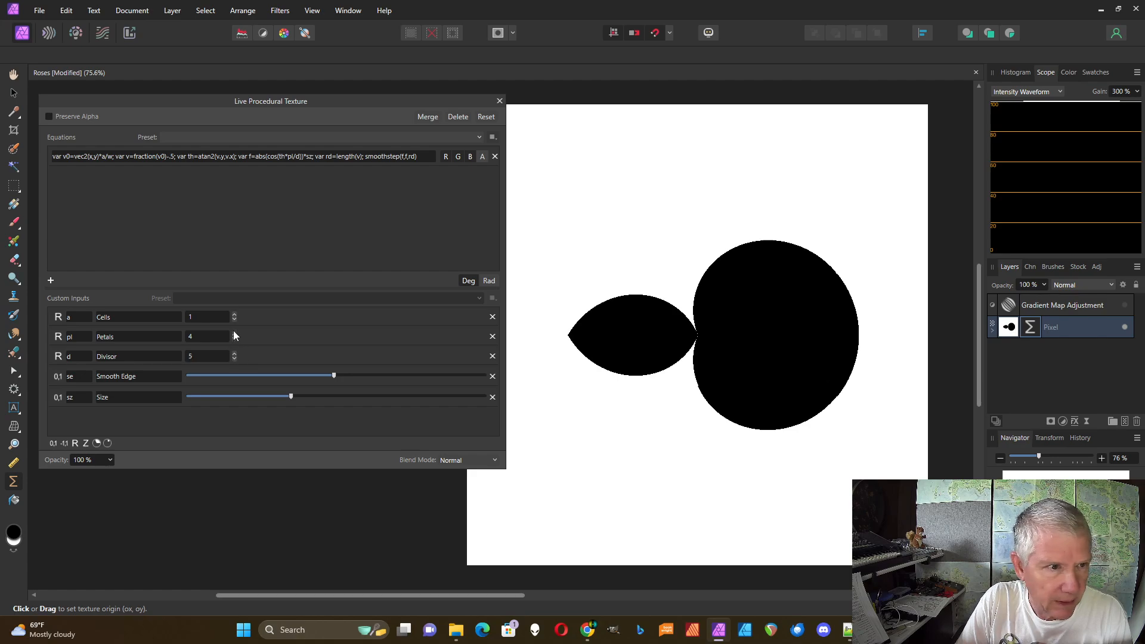
- Raise the Petals input step by step to 20
{"action": "left_click", "coordinate": [235, 335]}
{"action": "left_click", "coordinate": [235, 334]}
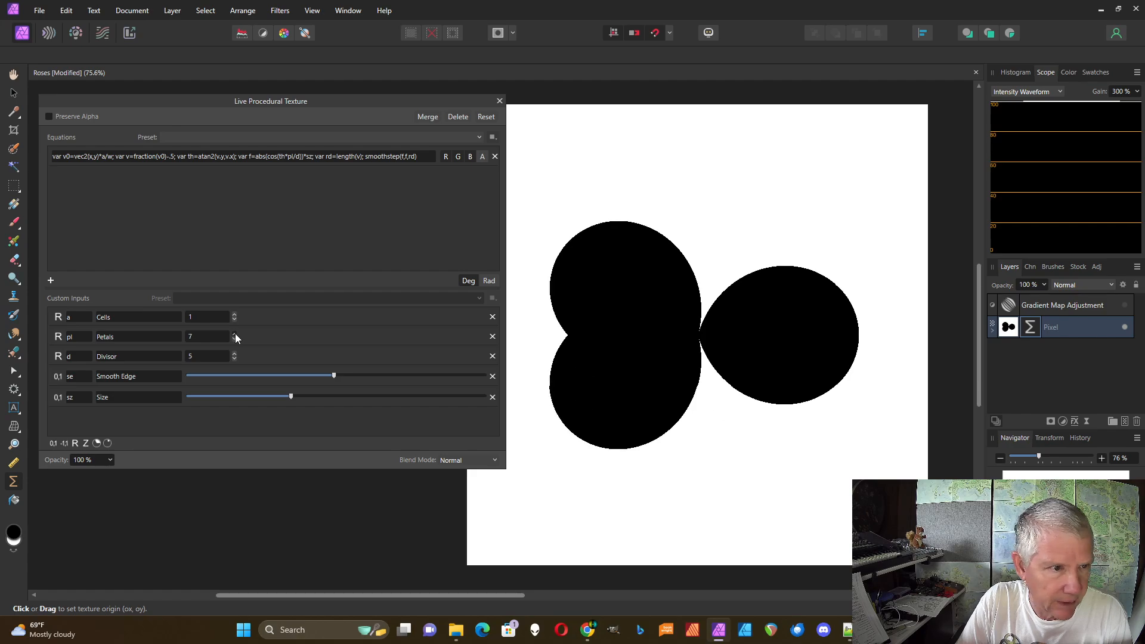
{"action": "left_click", "coordinate": [235, 334]}
{"action": "left_click", "coordinate": [234, 334]}
{"action": "left_click", "coordinate": [235, 334]}
{"action": "left_click", "coordinate": [235, 335]}
{"action": "left_click", "coordinate": [235, 335]}
{"action": "left_click", "coordinate": [235, 334]}
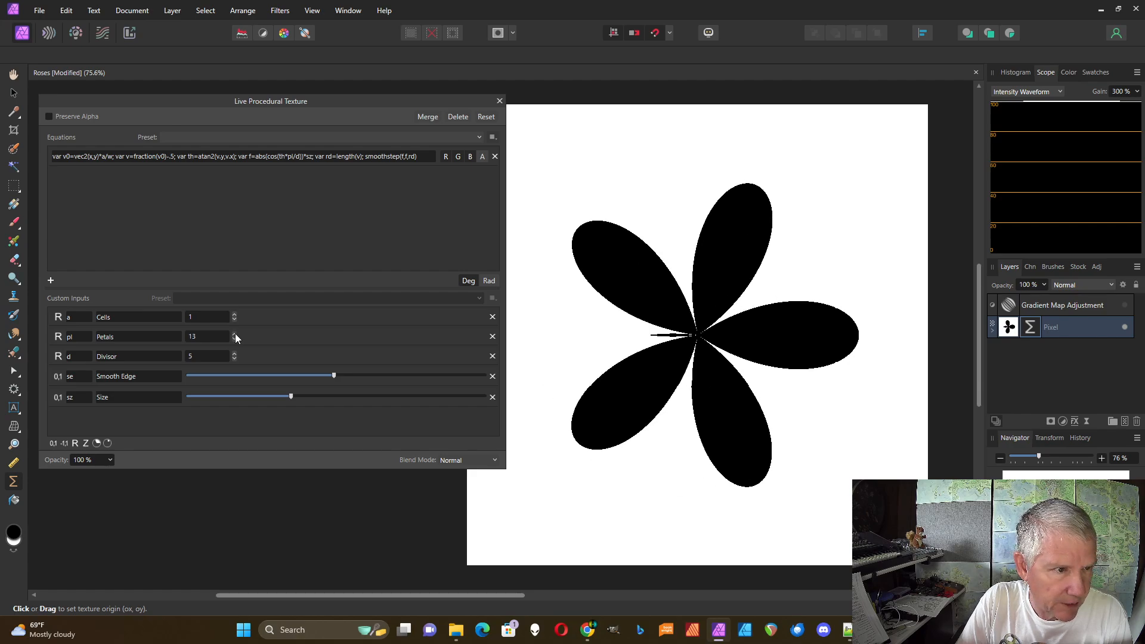
{"action": "left_click", "coordinate": [235, 335]}
{"action": "left_click", "coordinate": [235, 334]}
{"action": "left_click", "coordinate": [235, 334]}
{"action": "left_click", "coordinate": [235, 334]}
{"action": "left_click", "coordinate": [235, 335]}
{"action": "left_click", "coordinate": [235, 335]}
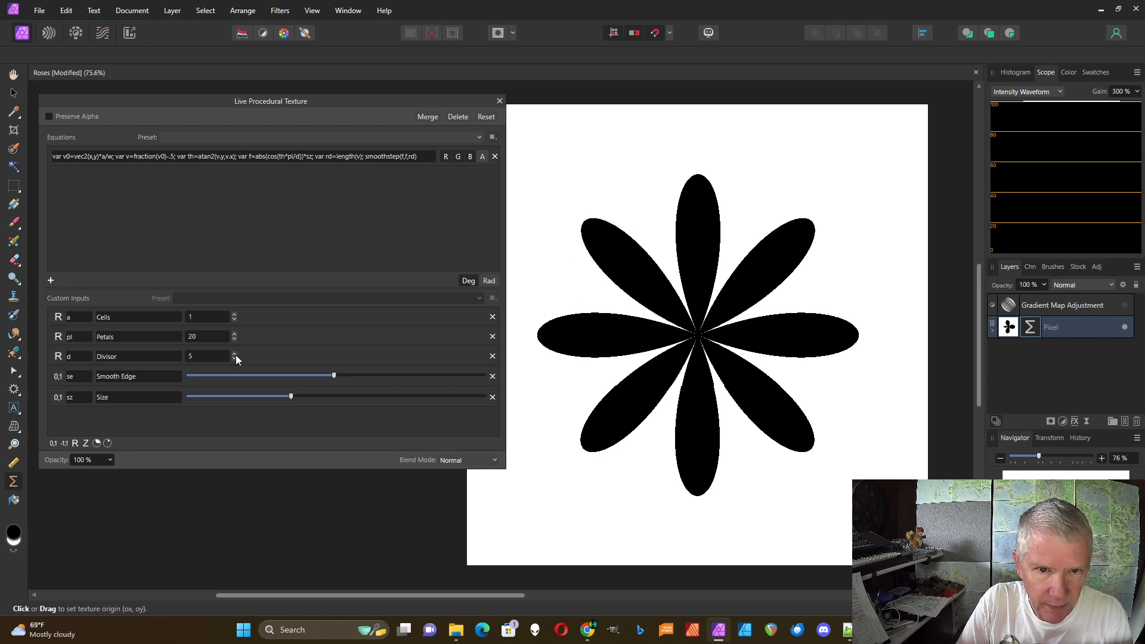
- Lower the Divisor input to 2
{"action": "left_click", "coordinate": [235, 356]}
{"action": "left_click", "coordinate": [235, 359]}
{"action": "left_click", "coordinate": [235, 359]}
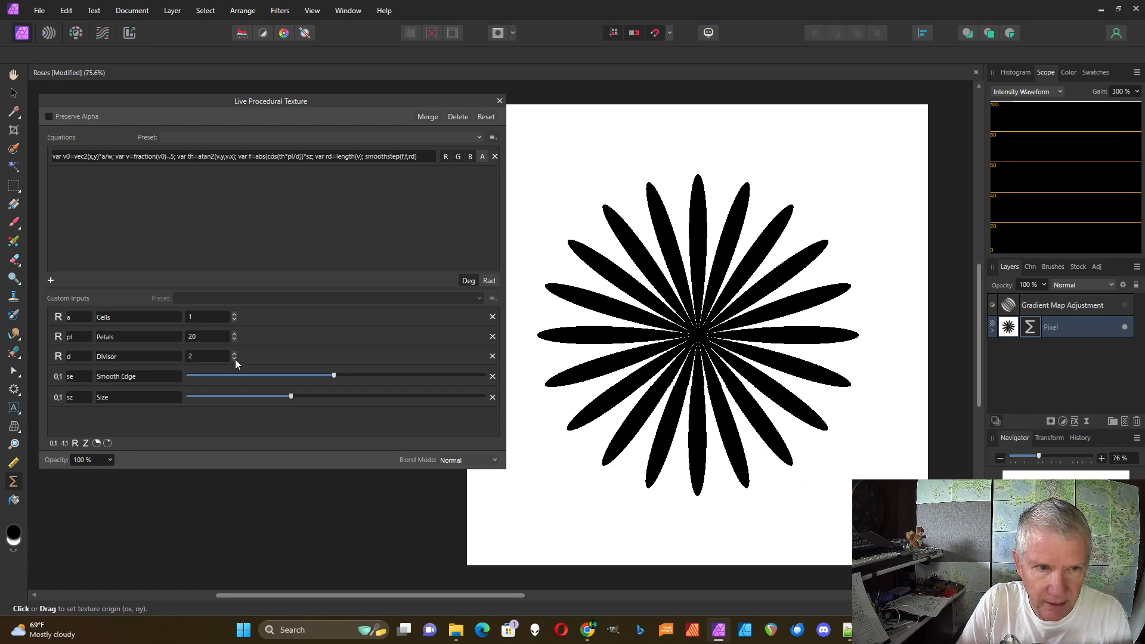
- Lower the Petals input to 5
{"action": "left_click", "coordinate": [235, 339]}
{"action": "left_click", "coordinate": [235, 338]}
{"action": "left_click", "coordinate": [234, 339]}
{"action": "left_click", "coordinate": [235, 338]}
{"action": "left_click", "coordinate": [235, 339]}
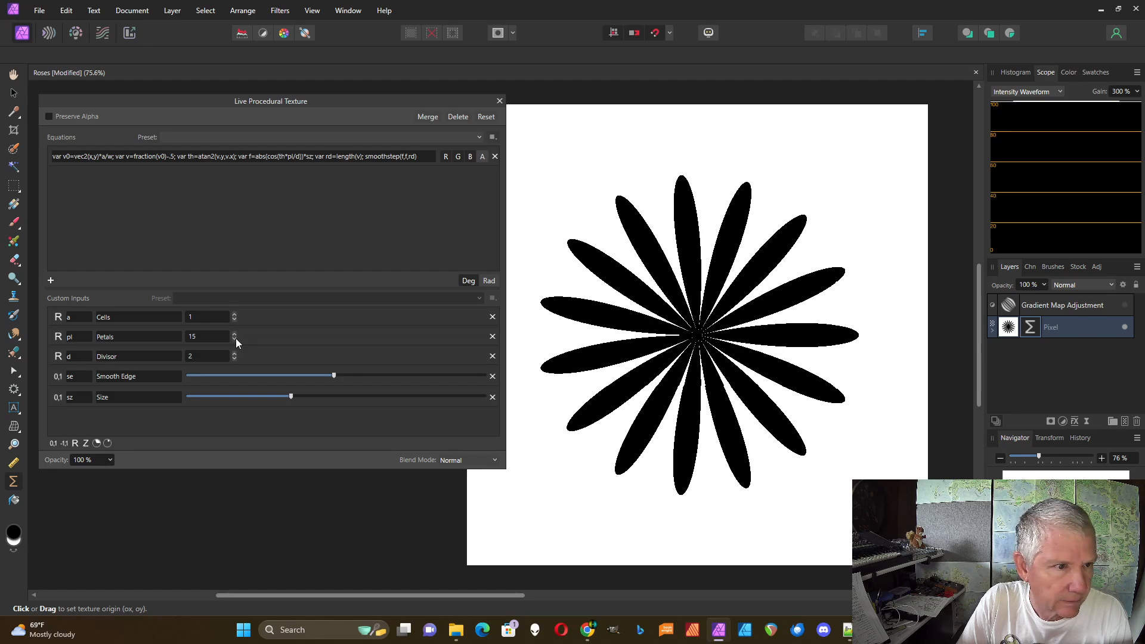
{"action": "left_click", "coordinate": [235, 339]}
{"action": "left_click", "coordinate": [235, 338]}
{"action": "left_click", "coordinate": [235, 339]}
{"action": "left_click", "coordinate": [235, 339]}
{"action": "left_click", "coordinate": [235, 338]}
{"action": "left_click", "coordinate": [235, 339]}
{"action": "left_click", "coordinate": [235, 339]}
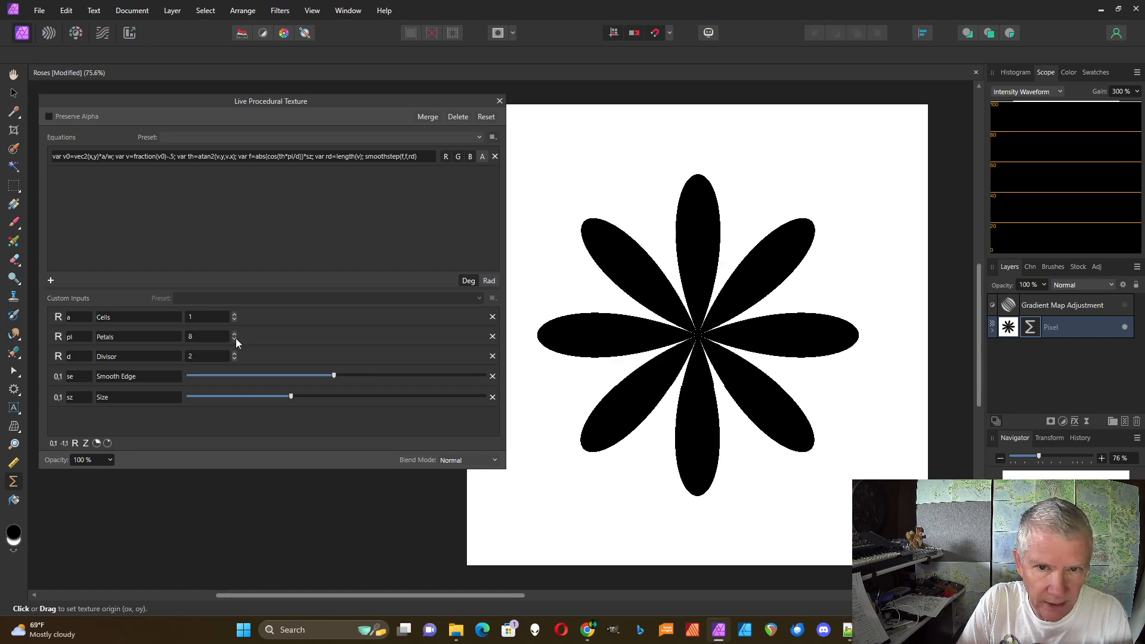
{"action": "left_click", "coordinate": [235, 338]}
{"action": "left_click", "coordinate": [235, 338]}
{"action": "left_click", "coordinate": [235, 339]}
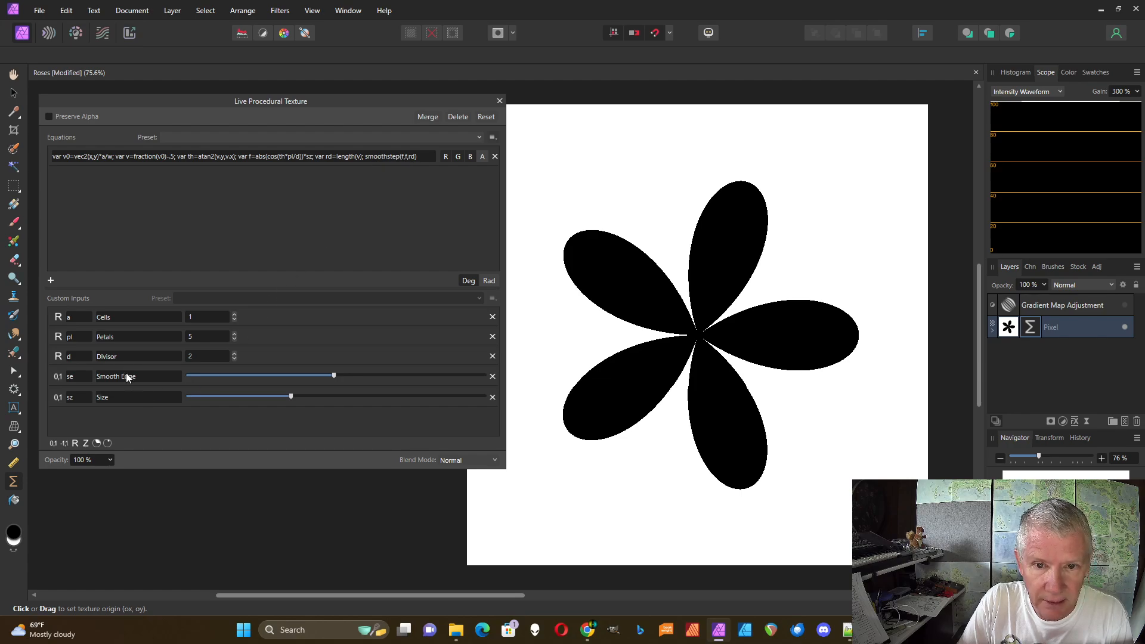
- Add the smooth-edge variable to the final term of the equation so it reads smoothstep(f,f+se,rd)
{"action": "left_click", "coordinate": [406, 156]}
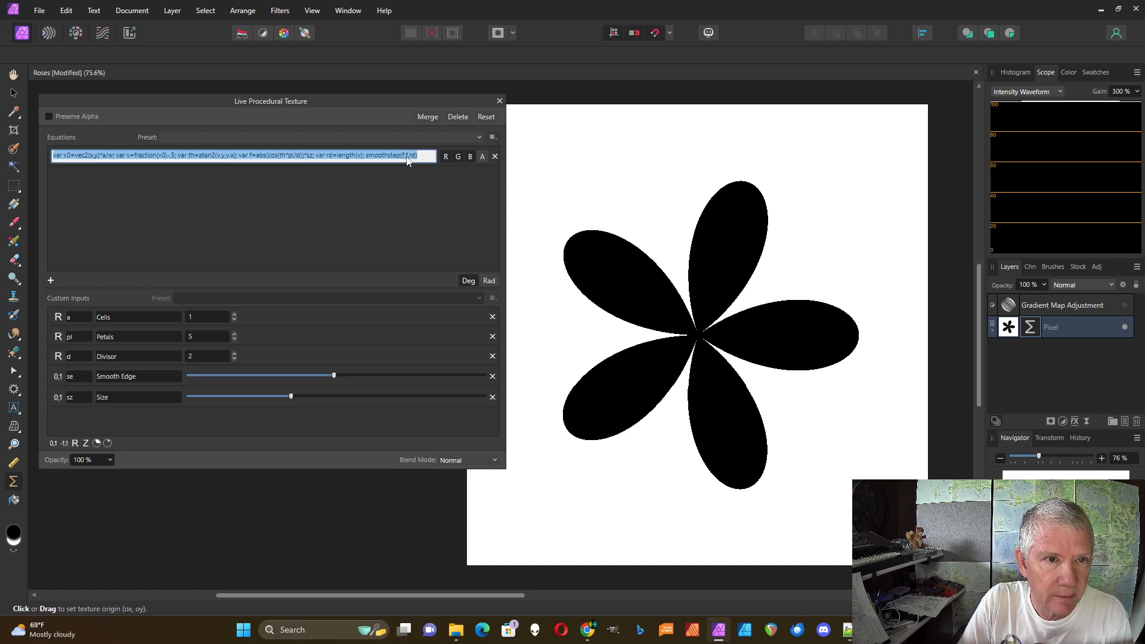
{"action": "left_click", "coordinate": [407, 156]}
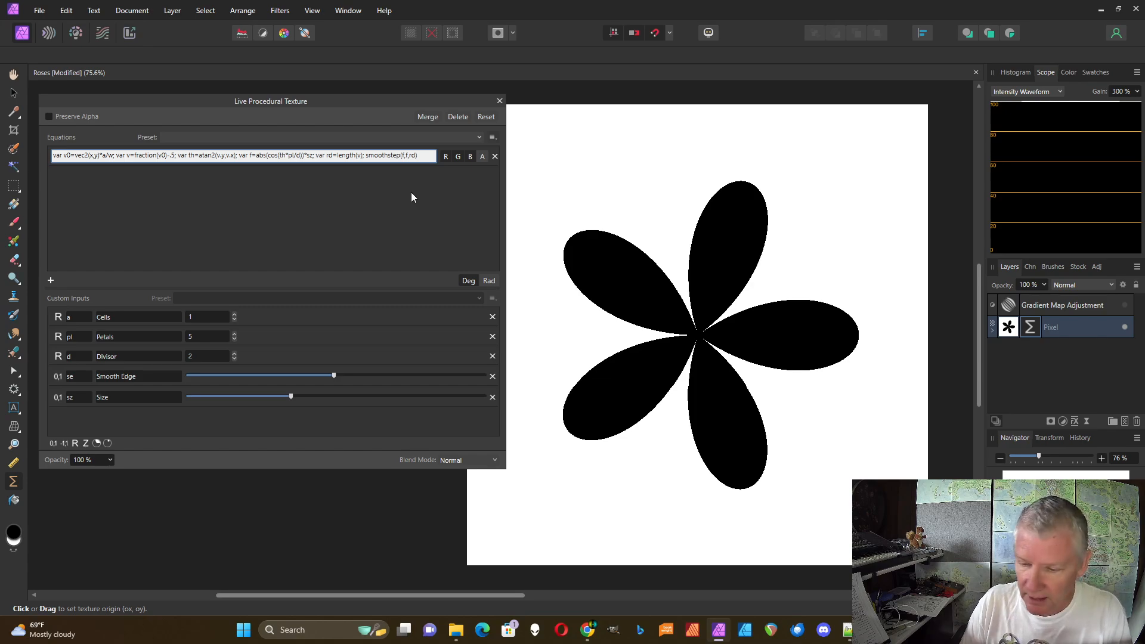
{"action": "type", "text": "+se"}
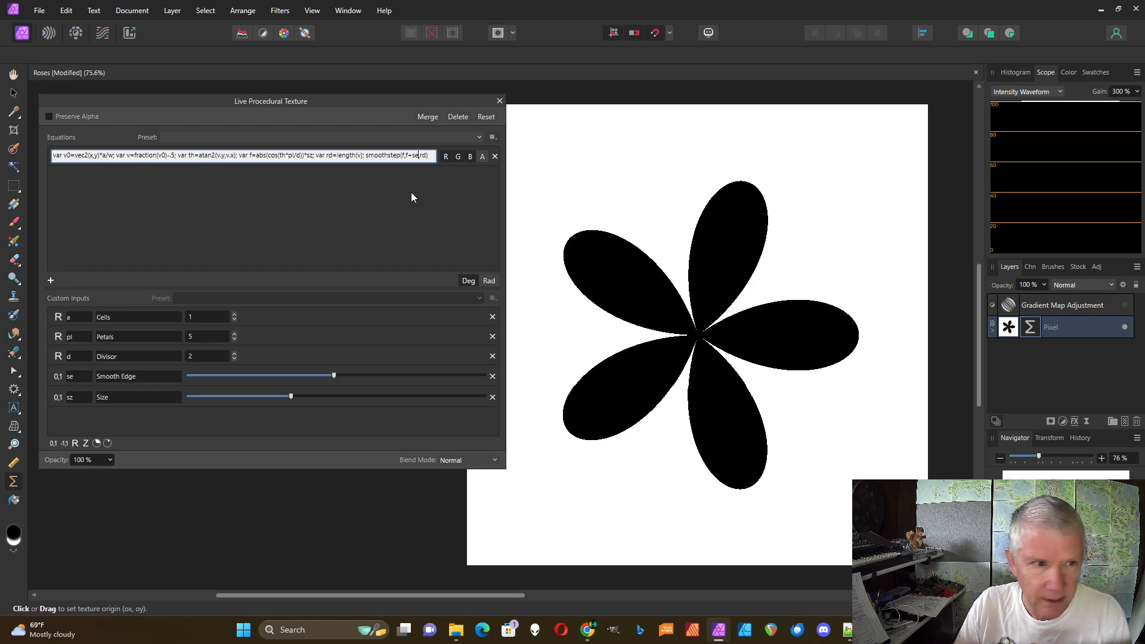
{"action": "left_click", "coordinate": [359, 234]}
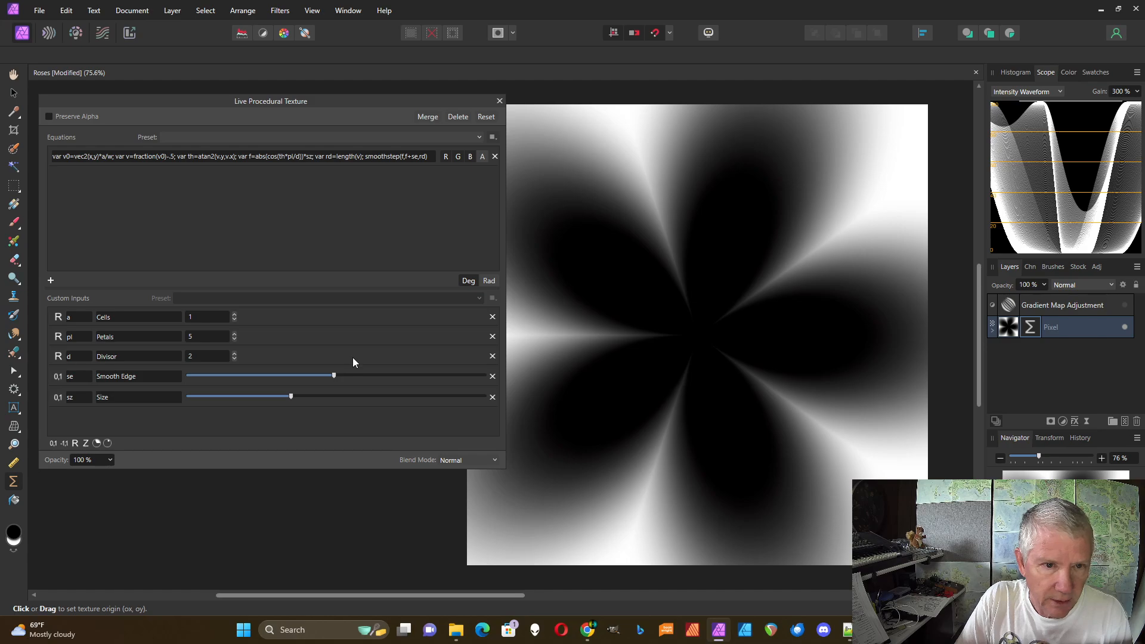
- Set Smooth Edge to about 63% and Size to about 14% of their ranges
{"action": "left_click_drag", "start_coordinate": [333, 375], "coordinate": [415, 381]}
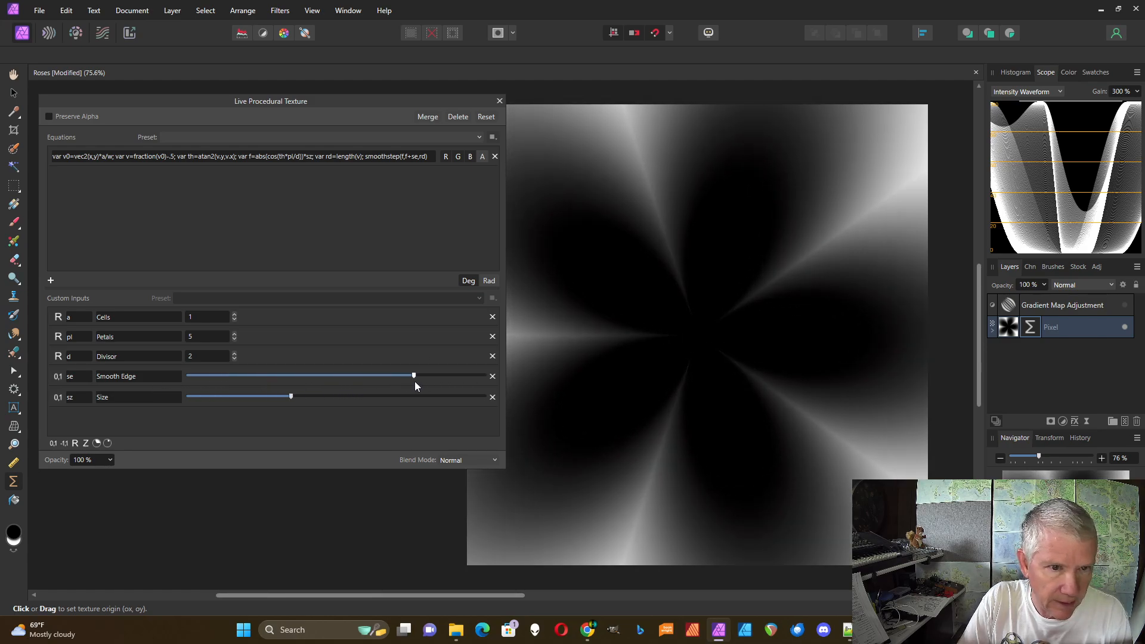
{"action": "left_click_drag", "start_coordinate": [288, 399], "coordinate": [229, 397]}
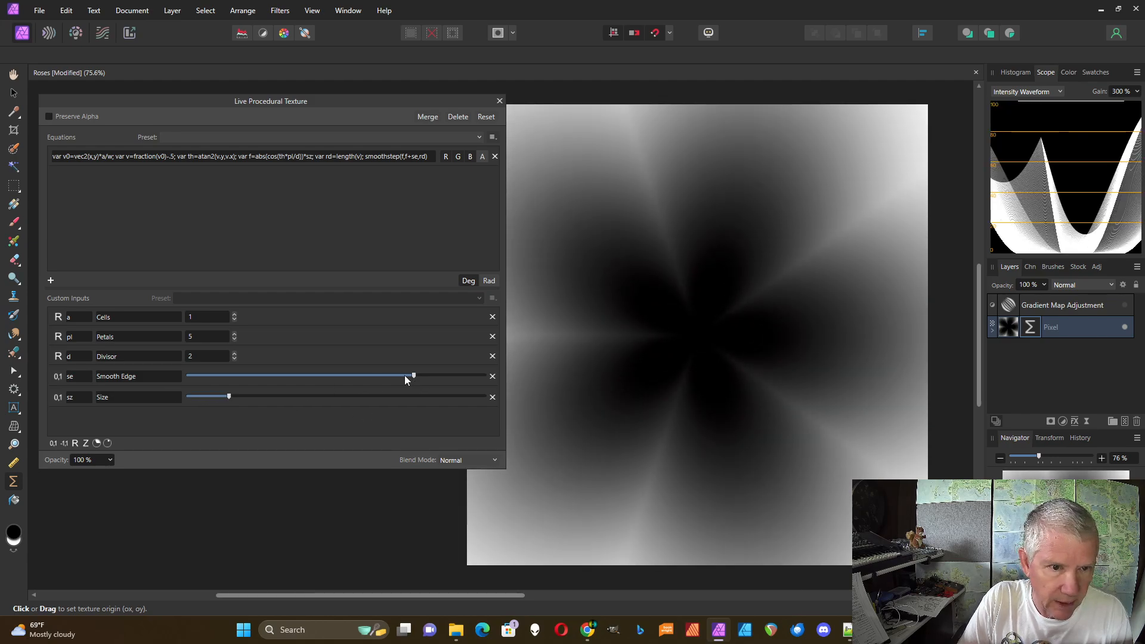
{"action": "left_click_drag", "start_coordinate": [414, 376], "coordinate": [375, 378]}
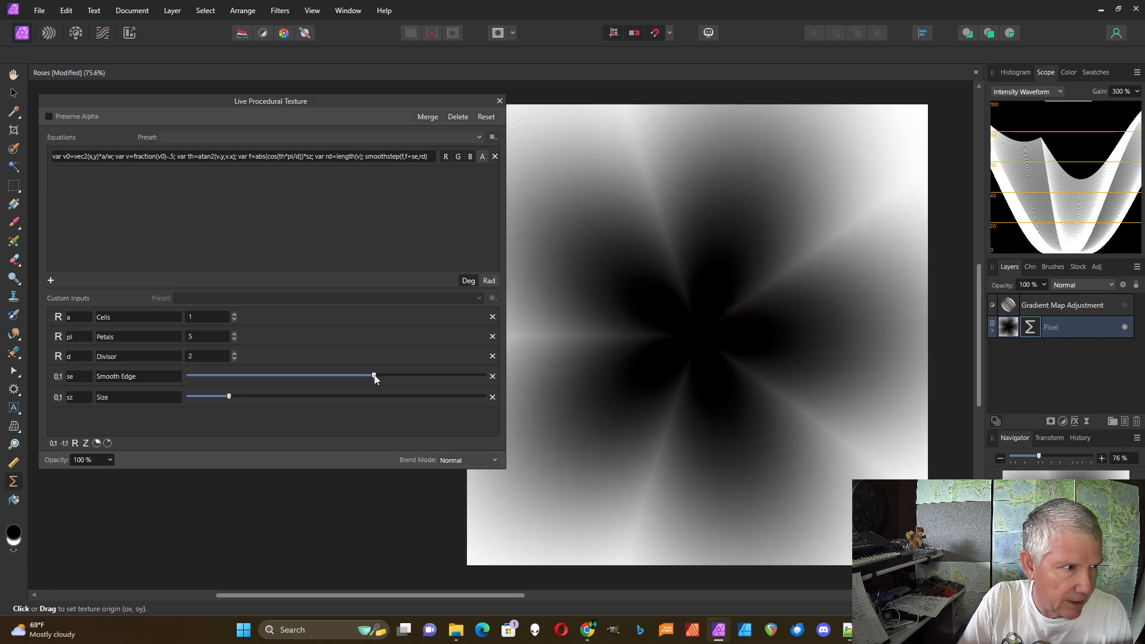
- Show the Gradient Map Adjustment layer and fine-tune Smooth Edge to about 61% and Size to about 10% of their ranges
{"action": "left_click", "coordinate": [1124, 304]}
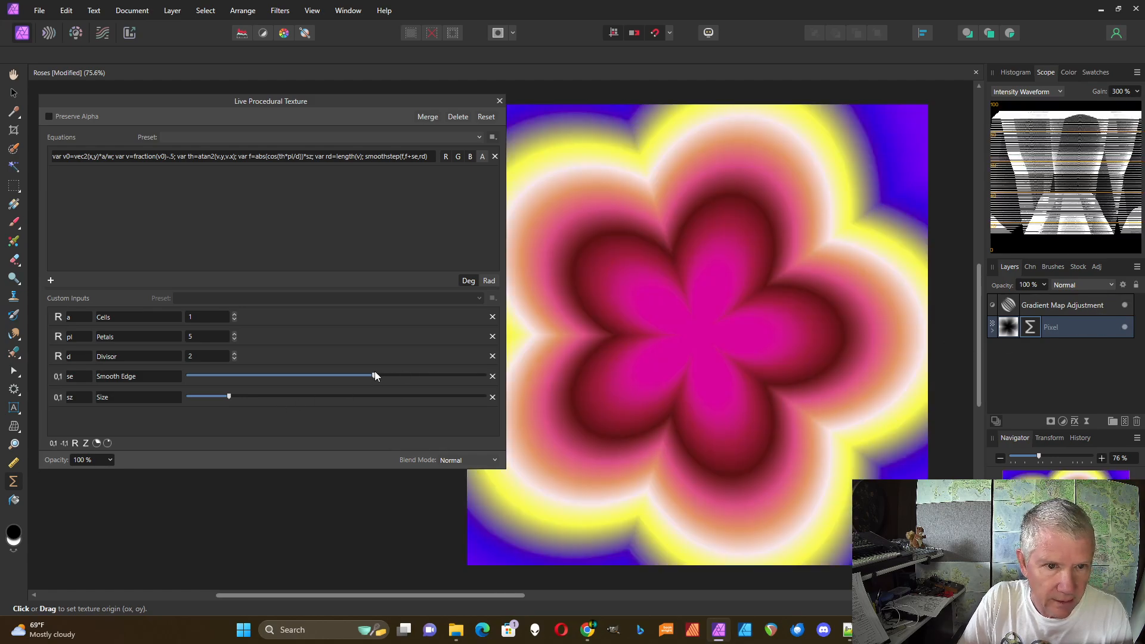
{"action": "mouse_move", "coordinate": [375, 377]}
{"action": "left_mouse_down"}
{"action": "mouse_move", "coordinate": [445, 376]}
{"action": "mouse_move", "coordinate": [370, 376]}
{"action": "left_mouse_up"}
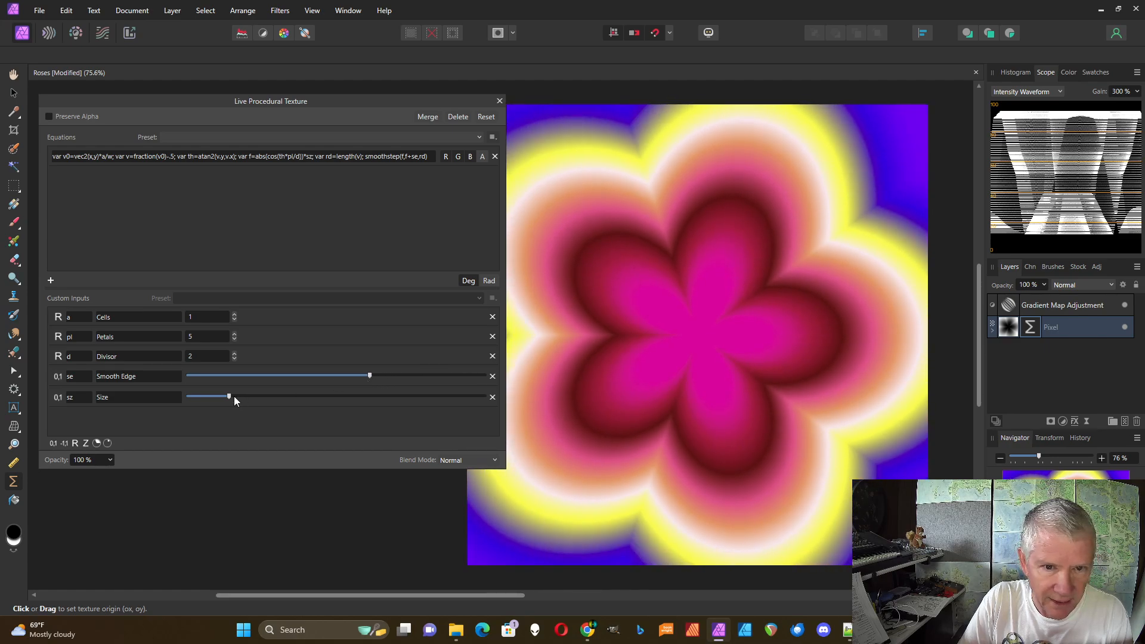
{"action": "mouse_move", "coordinate": [227, 396]}
{"action": "left_mouse_down"}
{"action": "mouse_move", "coordinate": [281, 401]}
{"action": "mouse_move", "coordinate": [218, 404]}
{"action": "left_mouse_up"}
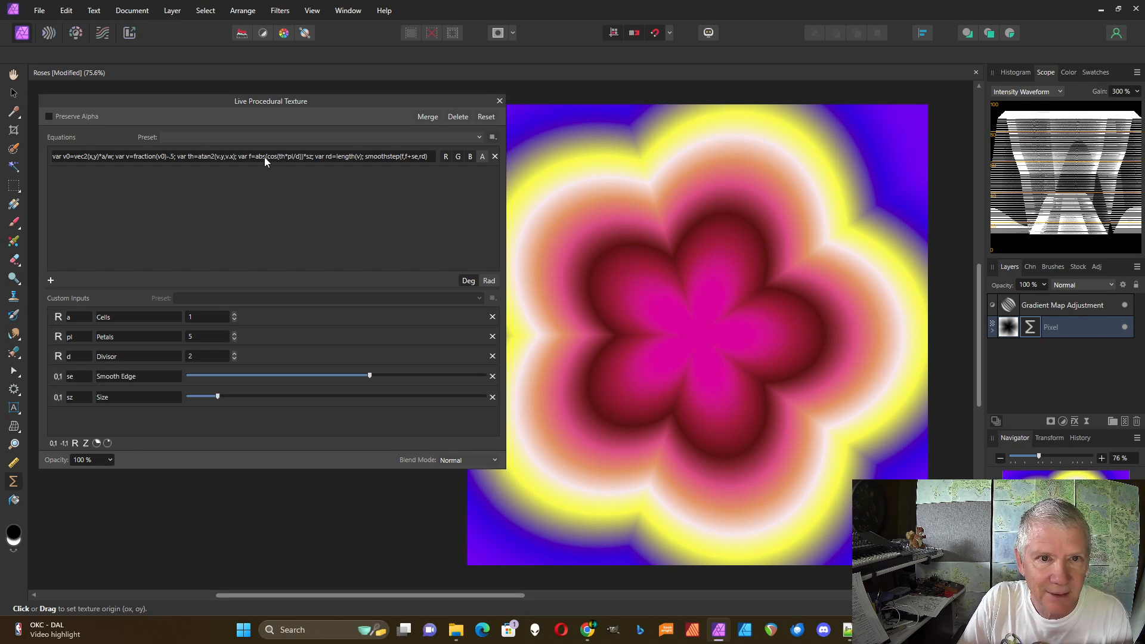
- Add an angle custom input with the variable name rt and the description Rotation
{"action": "left_click", "coordinate": [285, 159]}
{"action": "left_click", "coordinate": [184, 157]}
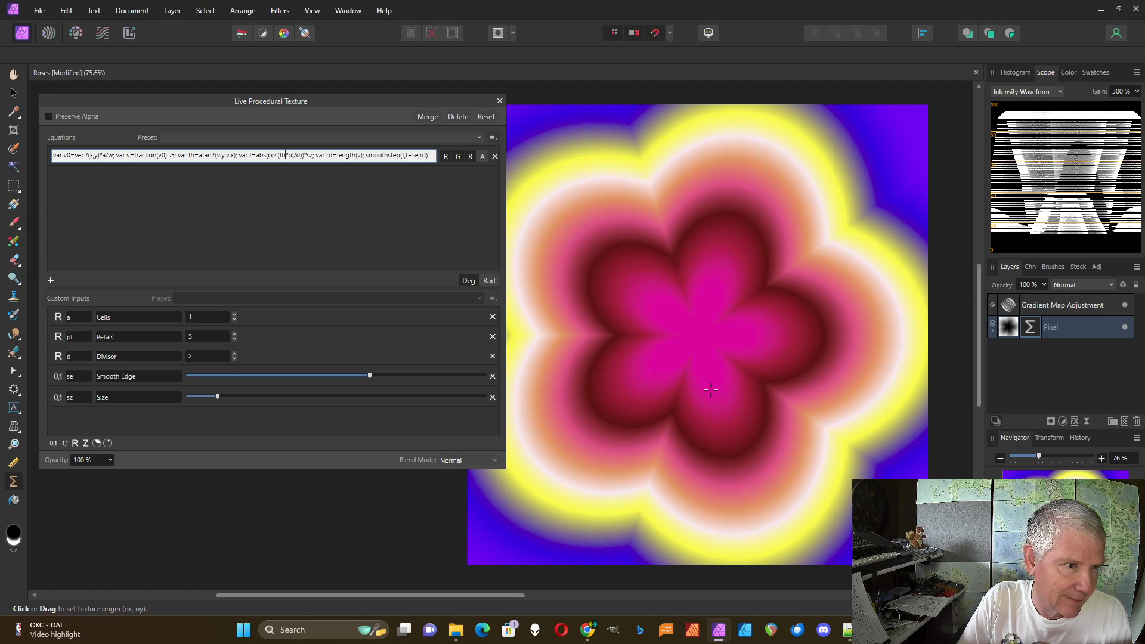
{"action": "left_click", "coordinate": [96, 443]}
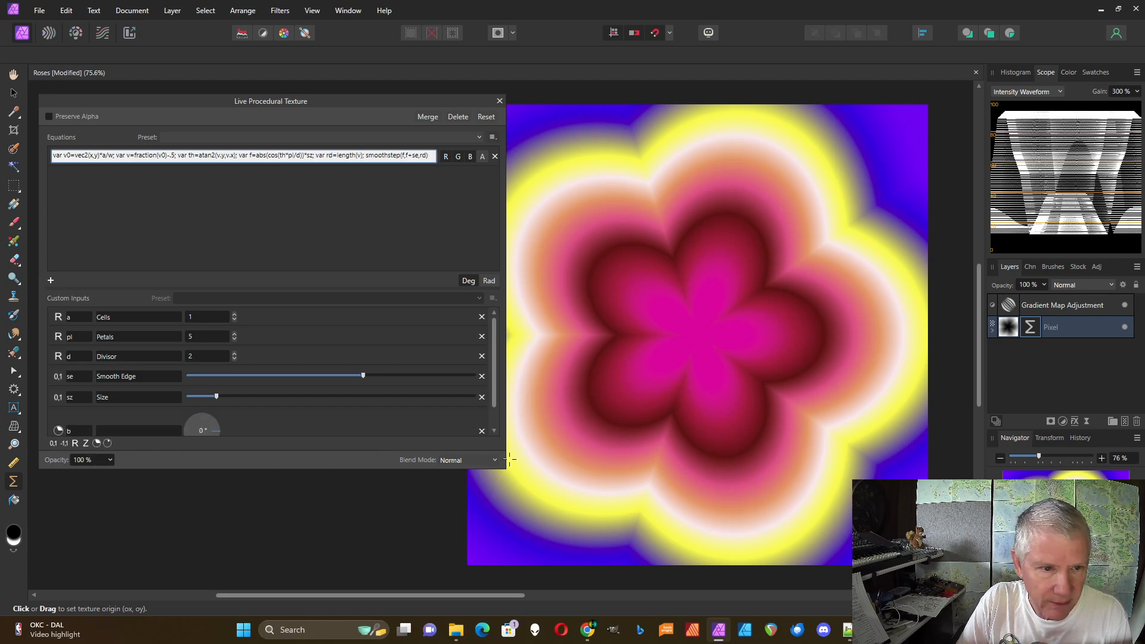
{"action": "left_click_drag", "start_coordinate": [496, 470], "coordinate": [496, 529]}
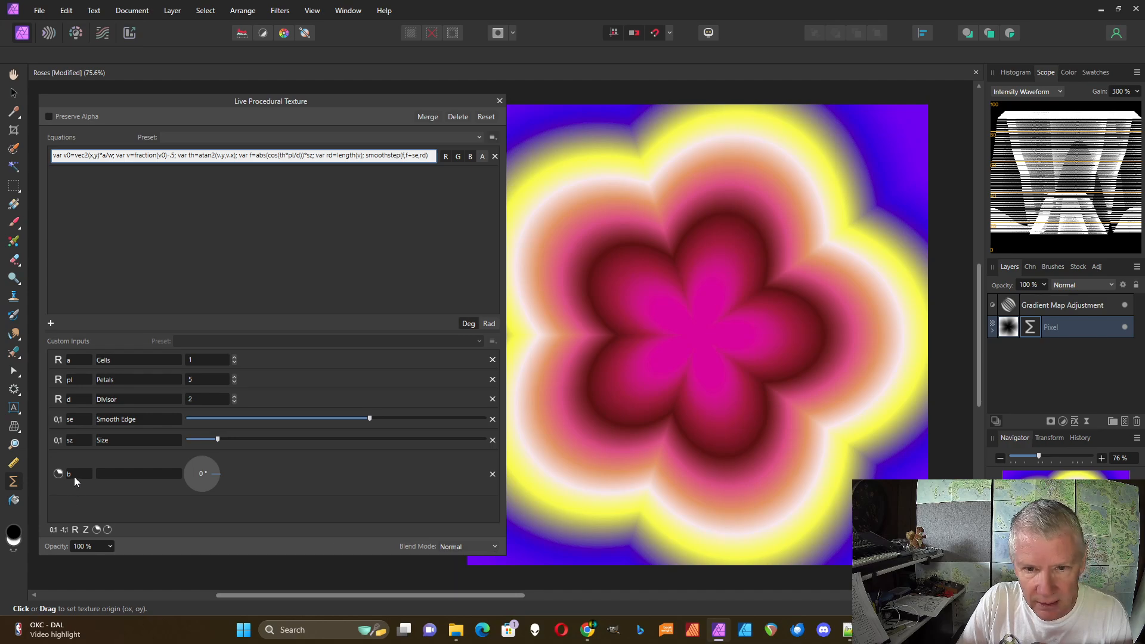
{"action": "left_click", "coordinate": [75, 478]}
{"action": "type", "text": "rt"}
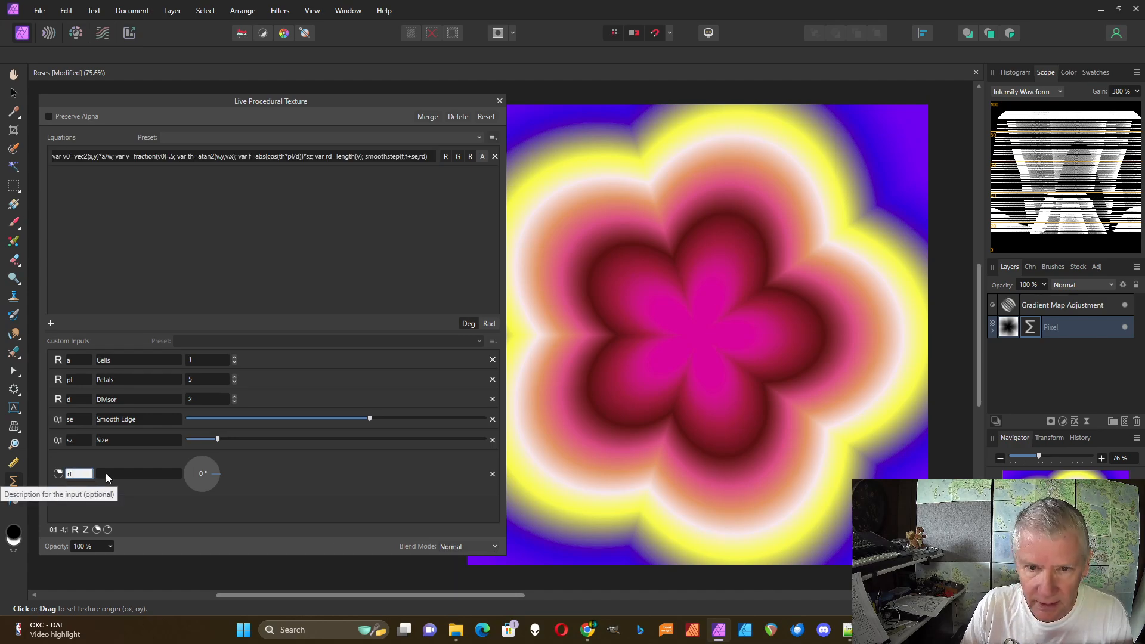
{"action": "key", "text": "Tab"}
{"action": "type", "text": "Rotation"}
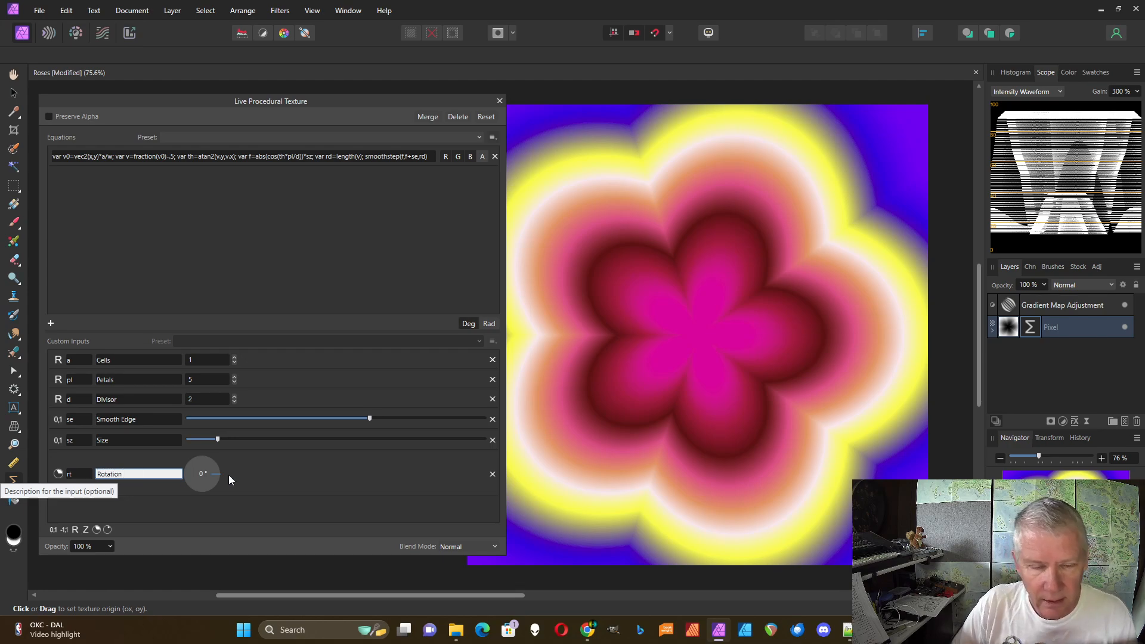
{"action": "key", "text": "Return"}
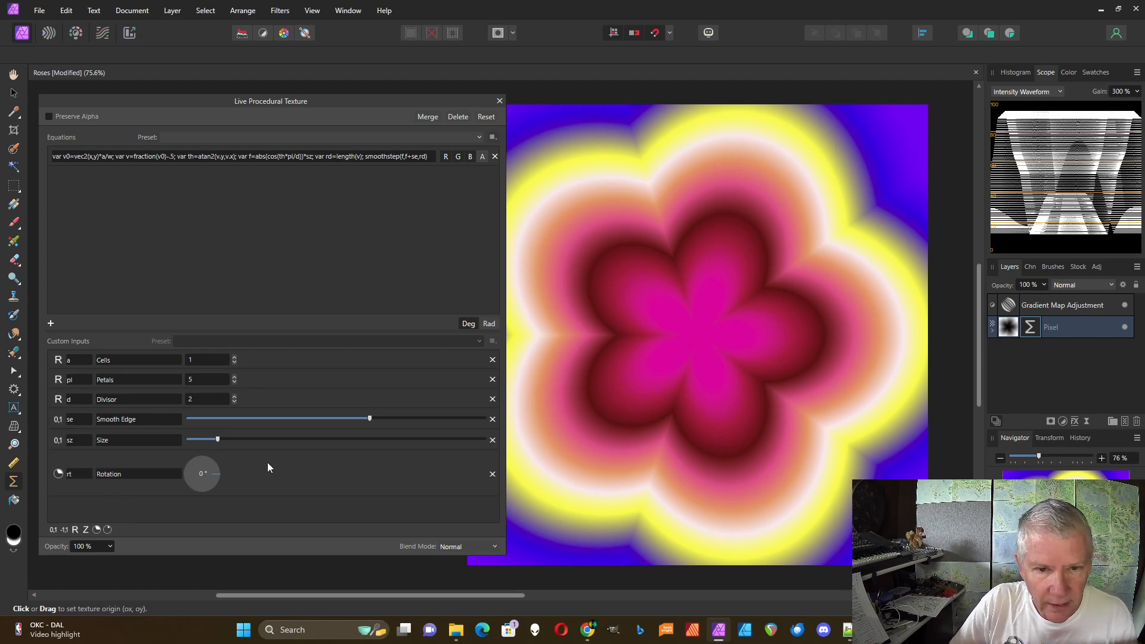
- Add the rotation variable to the angle term of the equation so it reads var th=atan2(v.y,v.x)+rt
{"action": "left_click", "coordinate": [234, 158]}
{"action": "left_click", "coordinate": [235, 155]}
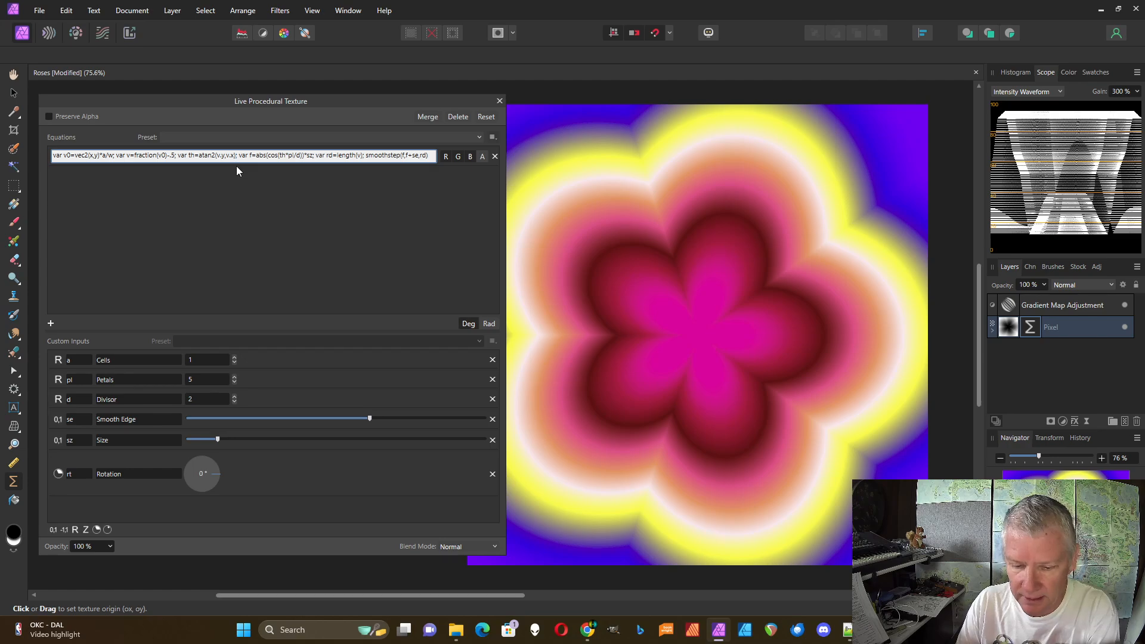
{"action": "type", "text": "+rt"}
{"action": "key", "text": "Return"}
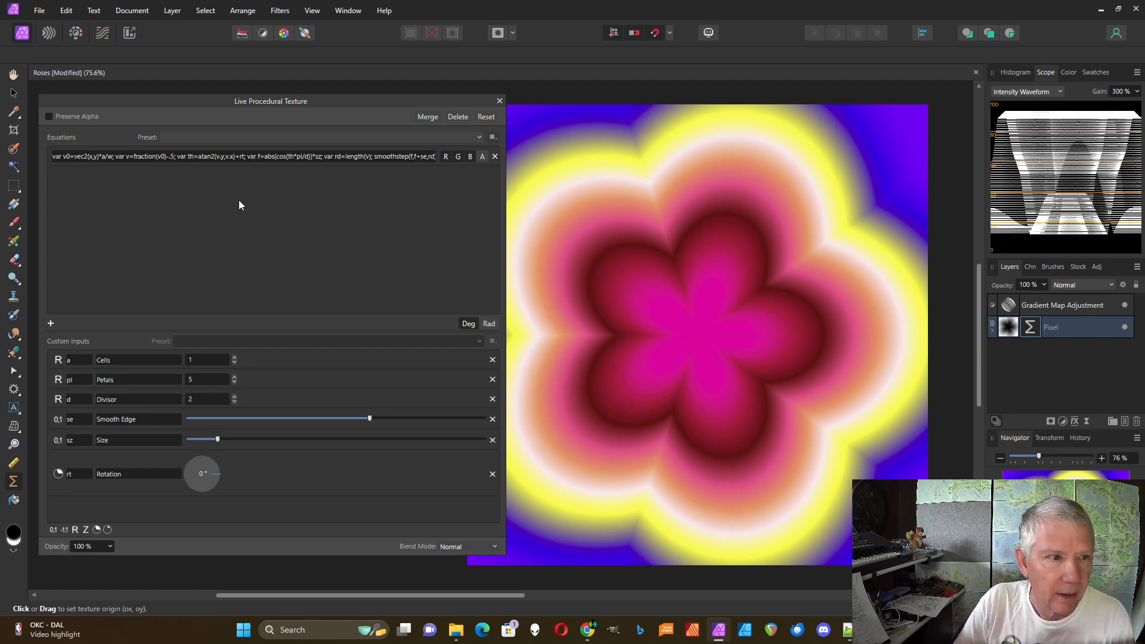
- Turn the Rotation input to 135° and raise Cells to 5
{"action": "left_click_drag", "start_coordinate": [216, 473], "coordinate": [192, 384]}
{"action": "left_click", "coordinate": [234, 357]}
{"action": "left_click", "coordinate": [234, 357]}
{"action": "left_click", "coordinate": [234, 357]}
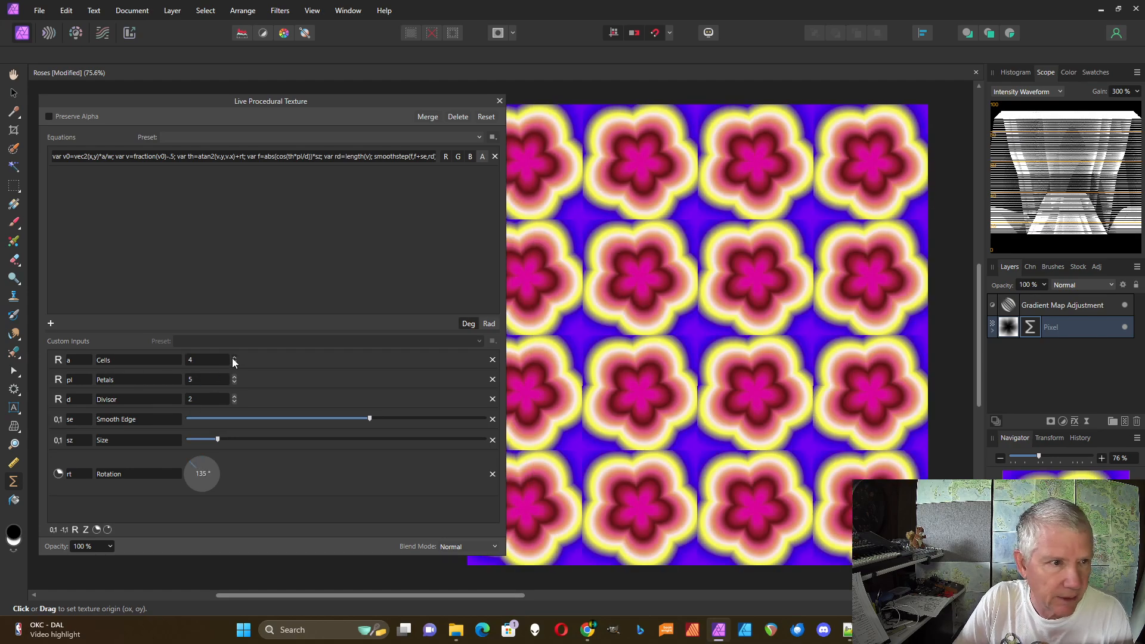
{"action": "left_click", "coordinate": [234, 358]}
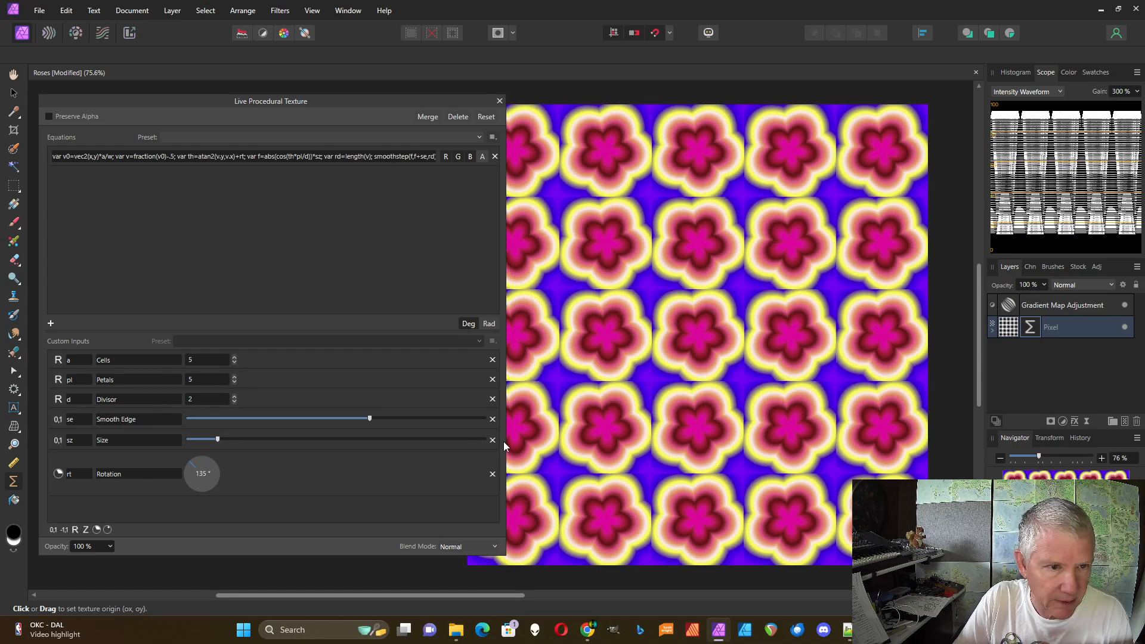
- Narrow the Live Procedural Texture dialog to uncover the canvas and turn Rotation to 90°
{"action": "left_click_drag", "start_coordinate": [506, 440], "coordinate": [419, 441]}
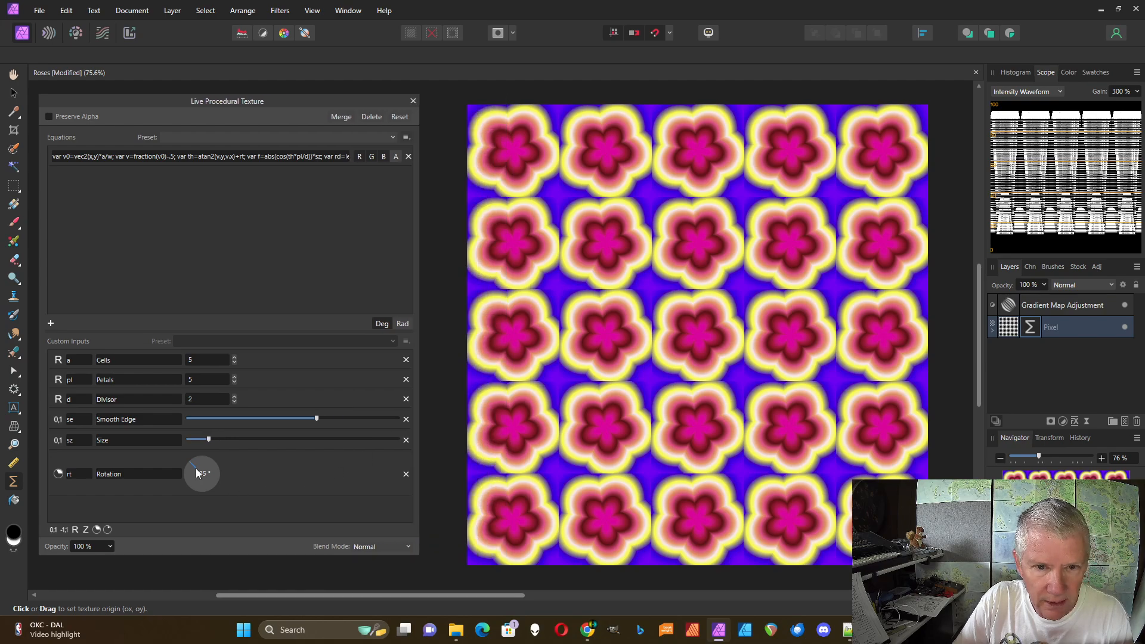
{"action": "mouse_move", "coordinate": [198, 473]}
{"action": "left_mouse_down"}
{"action": "mouse_move", "coordinate": [228, 490]}
{"action": "mouse_move", "coordinate": [198, 487]}
{"action": "mouse_move", "coordinate": [202, 474]}
{"action": "left_mouse_up"}
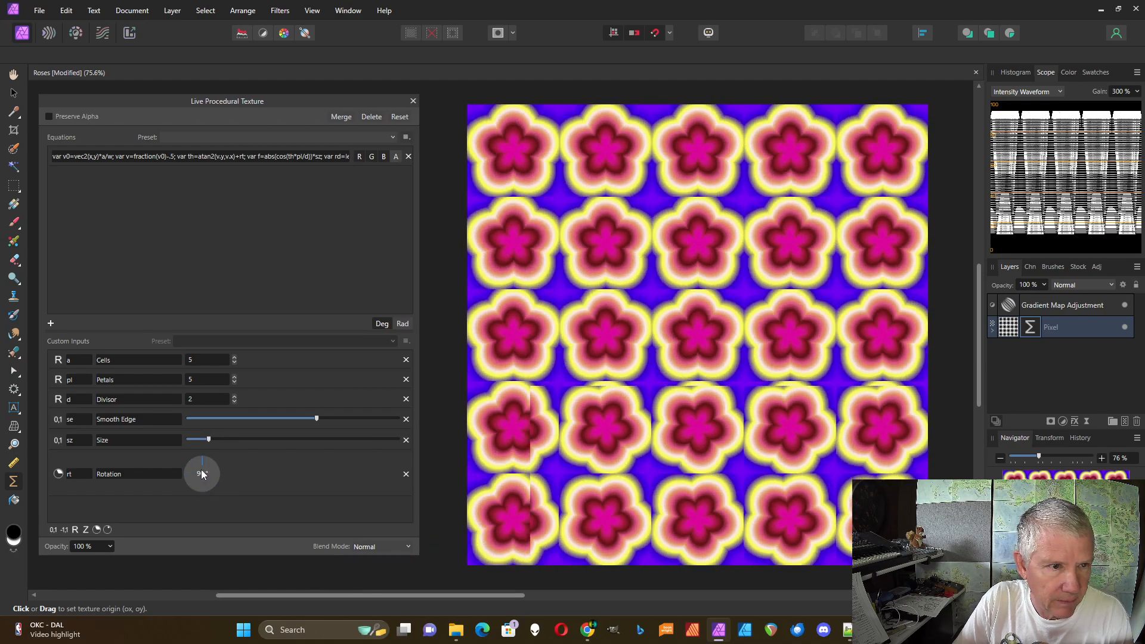
- Raise Cells to 6 and Petals to 10
{"action": "left_click", "coordinate": [234, 357]}
{"action": "left_click", "coordinate": [234, 377]}
{"action": "left_click", "coordinate": [233, 377]}
{"action": "left_click", "coordinate": [233, 376]}
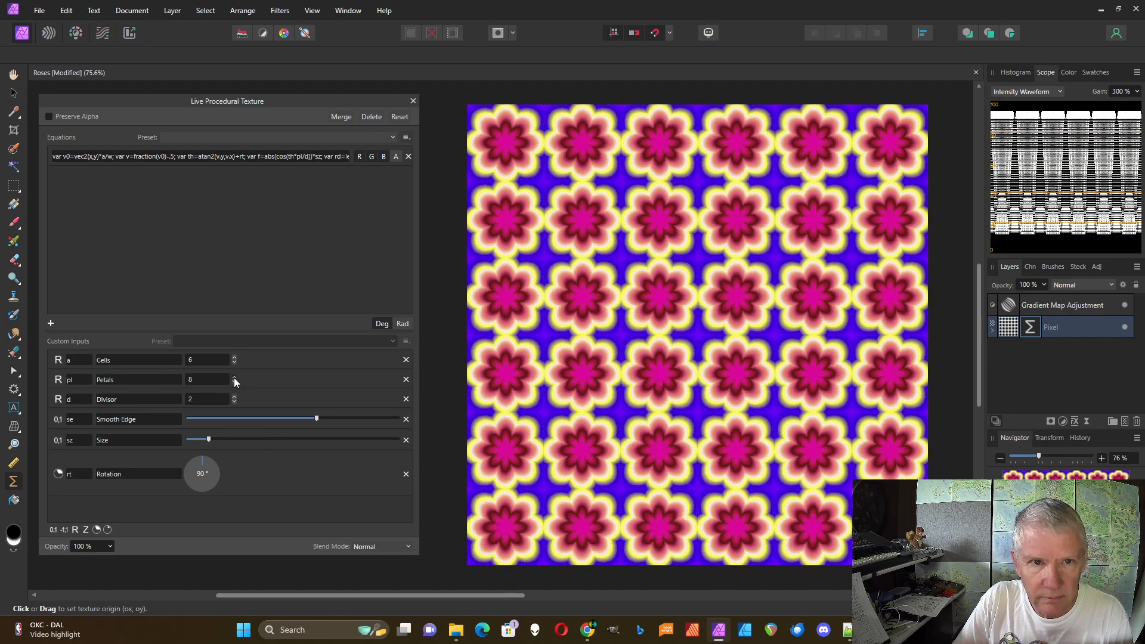
{"action": "left_click", "coordinate": [234, 377]}
{"action": "left_click", "coordinate": [234, 377]}
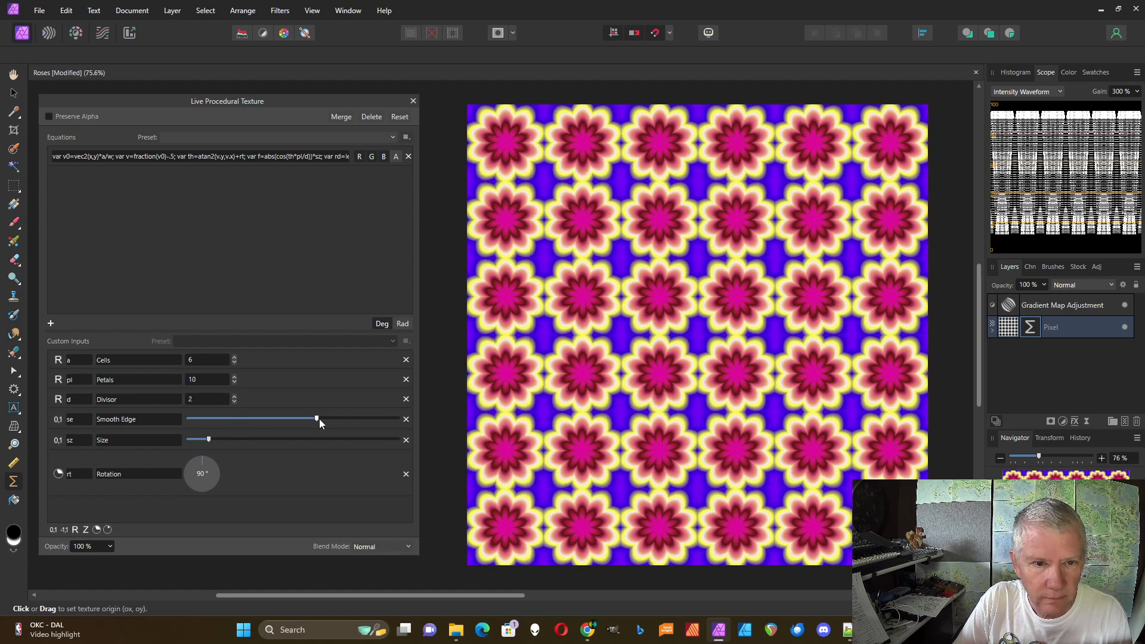
- Increase Smooth Edge to about 75% and Size to about 41% of their ranges
{"action": "mouse_move", "coordinate": [319, 418]}
{"action": "left_mouse_down"}
{"action": "mouse_move", "coordinate": [399, 419]}
{"action": "mouse_move", "coordinate": [341, 421]}
{"action": "left_mouse_up"}
{"action": "left_click_drag", "start_coordinate": [208, 439], "coordinate": [346, 421]}
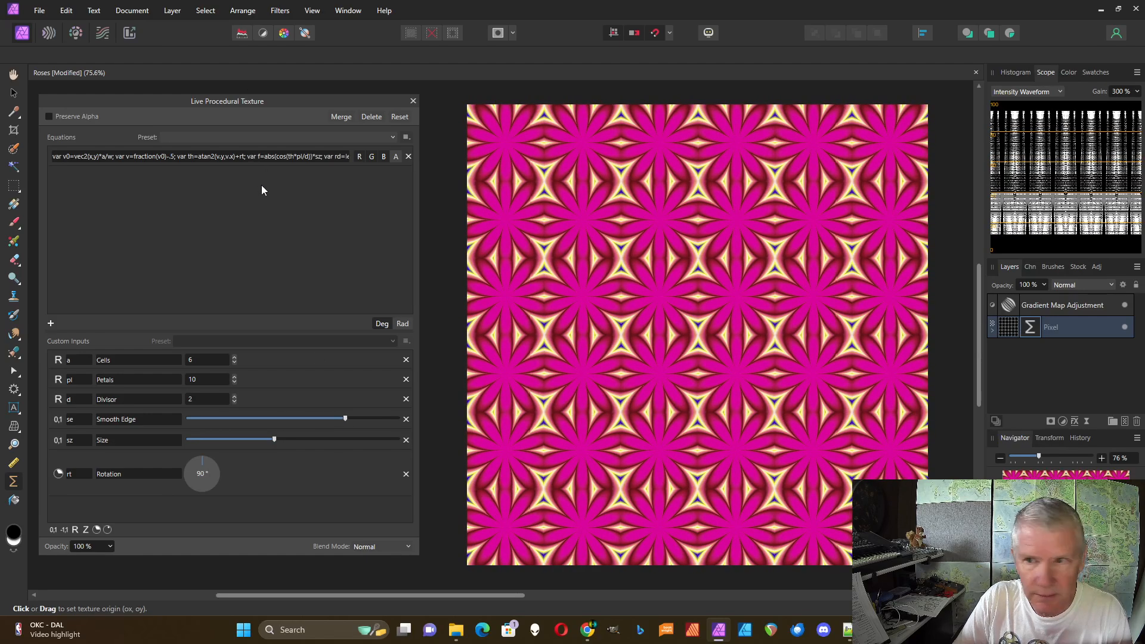